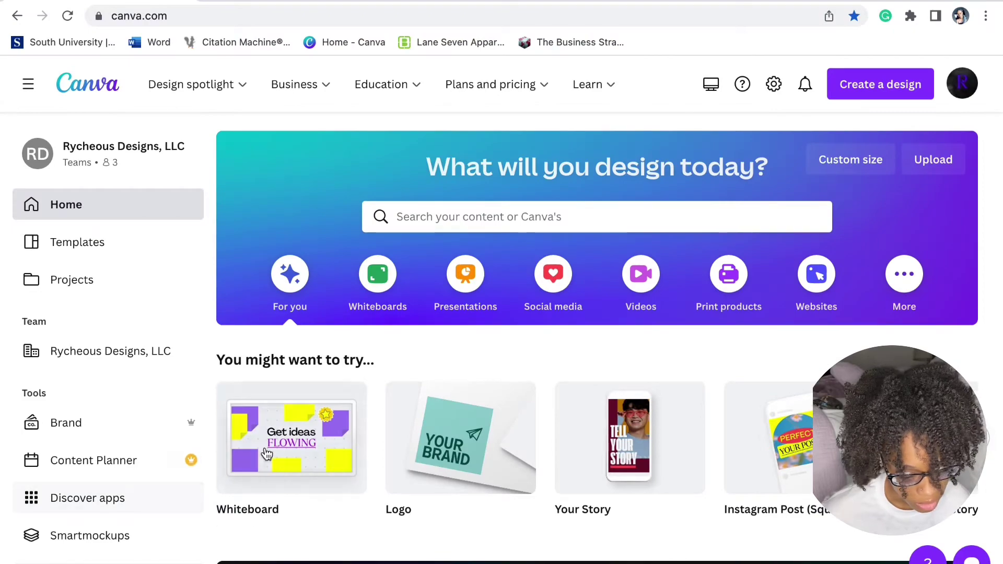
- Search the templates for "thumbnail" and open the YouTube Thumbnail category
{"action": "scroll", "coordinate": [267, 453], "scroll_direction": "down", "scroll_amount": 7}
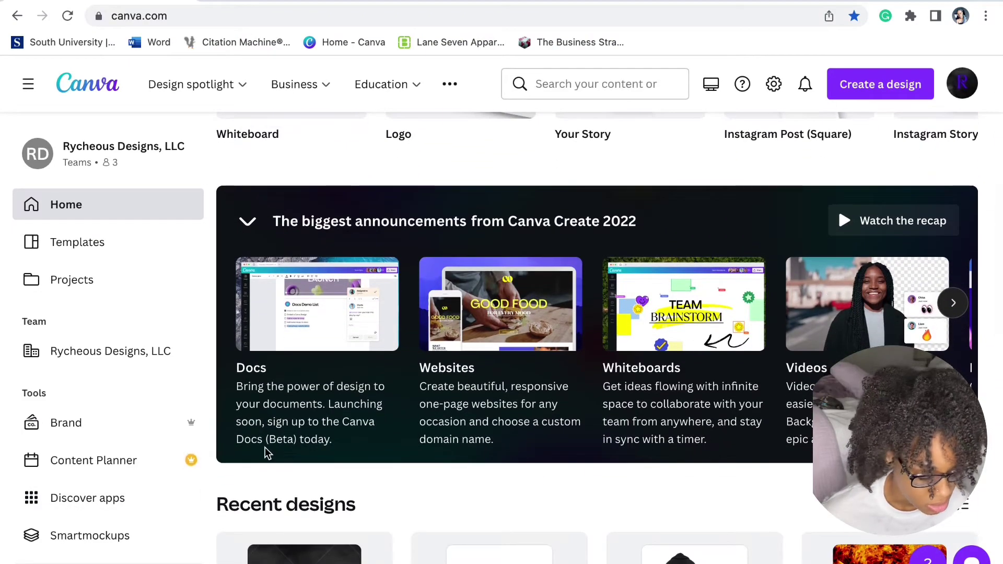
{"action": "scroll", "coordinate": [265, 447], "scroll_direction": "down", "scroll_amount": 12}
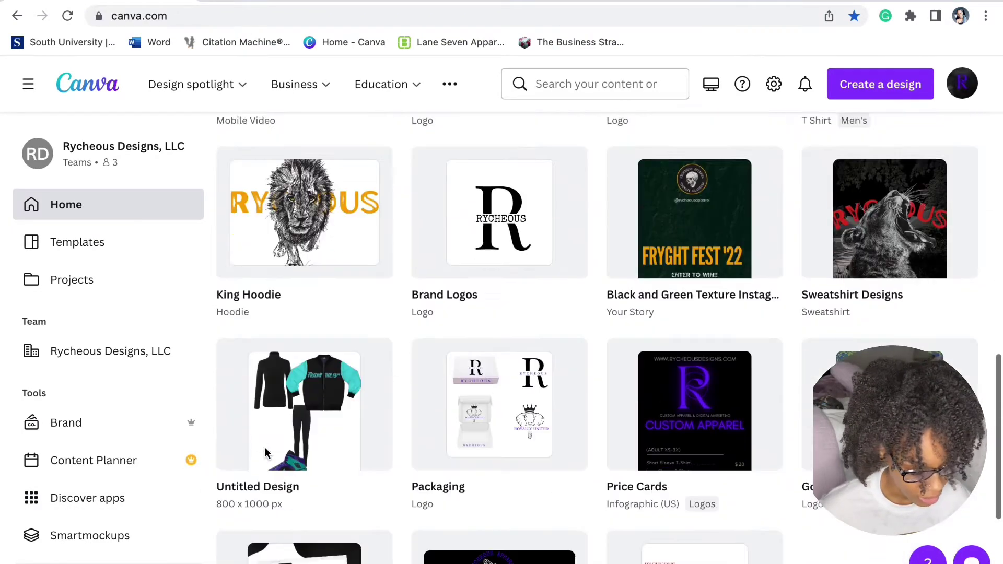
{"action": "scroll", "coordinate": [266, 458], "scroll_direction": "up", "scroll_amount": 2}
{"action": "scroll", "coordinate": [267, 458], "scroll_direction": "up", "scroll_amount": 15}
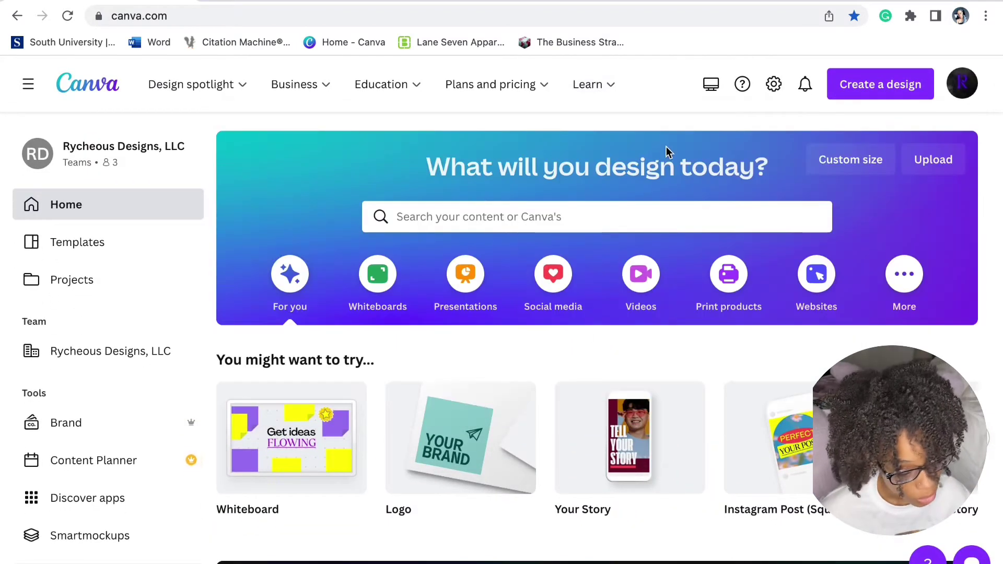
{"action": "left_click", "coordinate": [634, 217]}
{"action": "type", "text": "thu"}
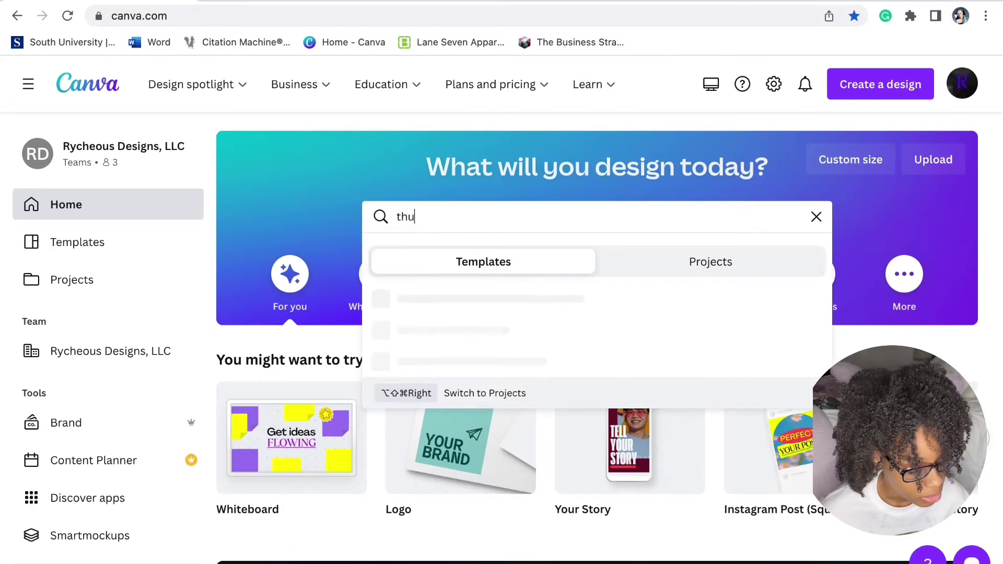
{"action": "type", "text": "mbnail"}
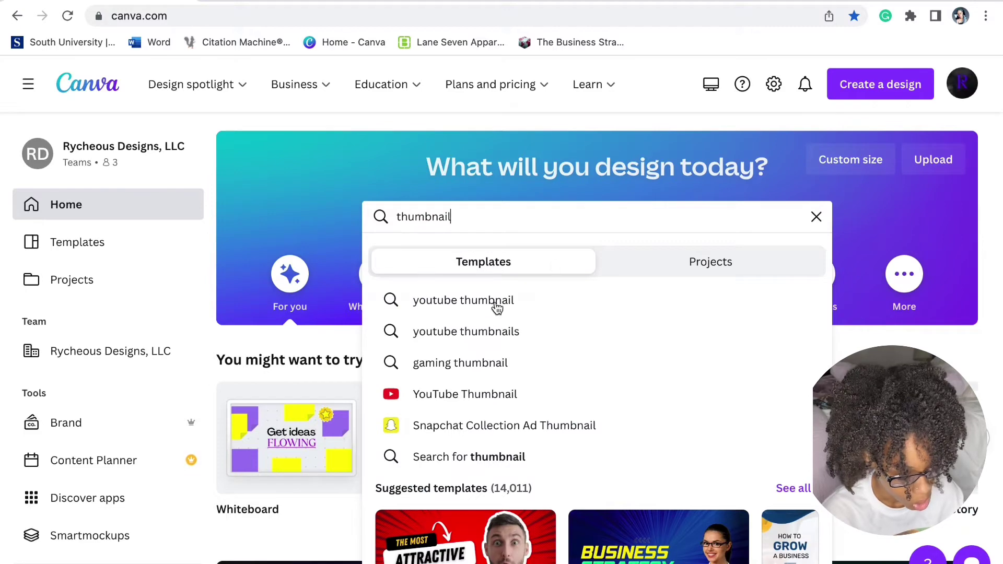
{"action": "left_click", "coordinate": [485, 395]}
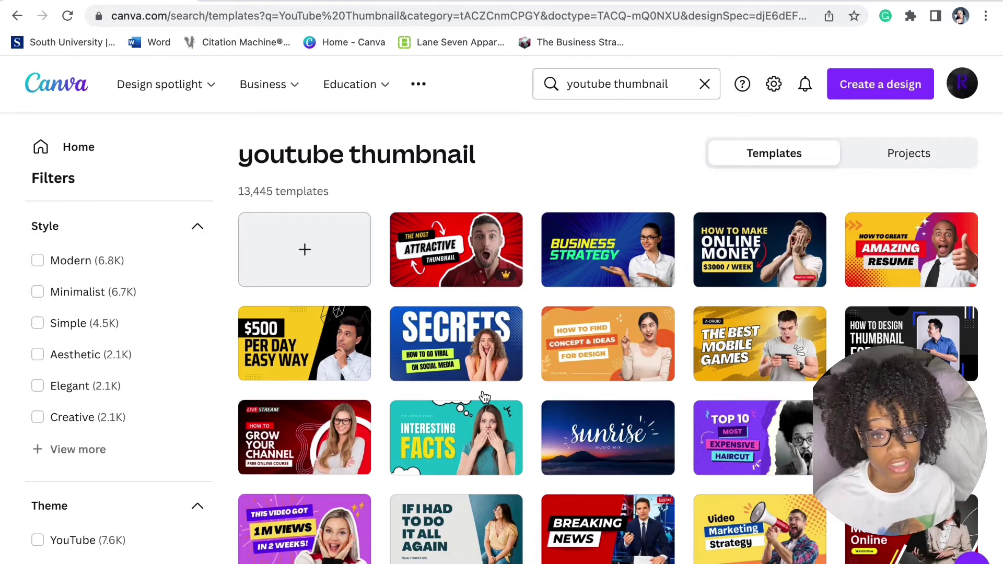
- Browse the YouTube thumbnail templates for layout, text and photo ideas
{"action": "scroll", "coordinate": [502, 141], "scroll_direction": "down", "scroll_amount": 3}
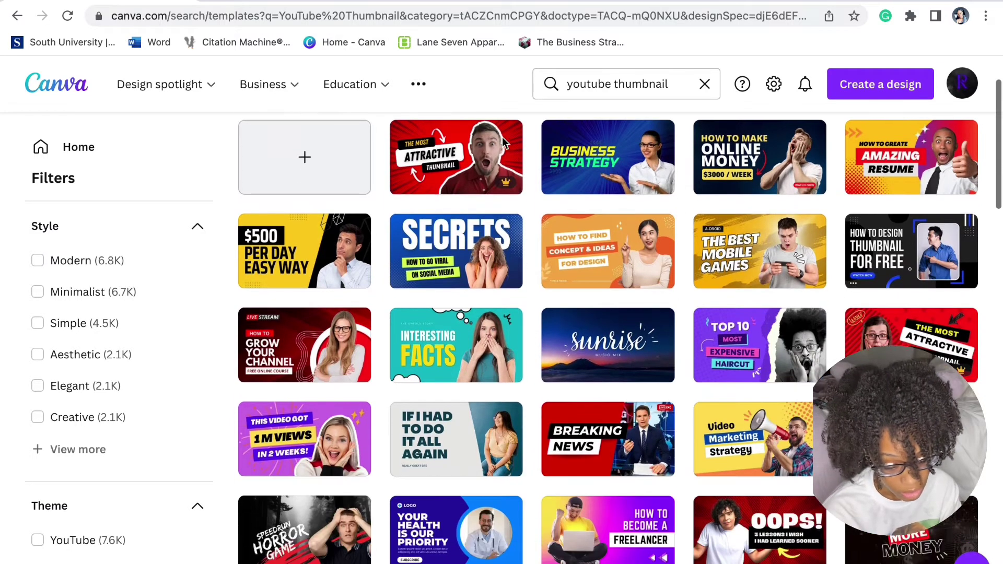
{"action": "scroll", "coordinate": [503, 137], "scroll_direction": "down", "scroll_amount": 3}
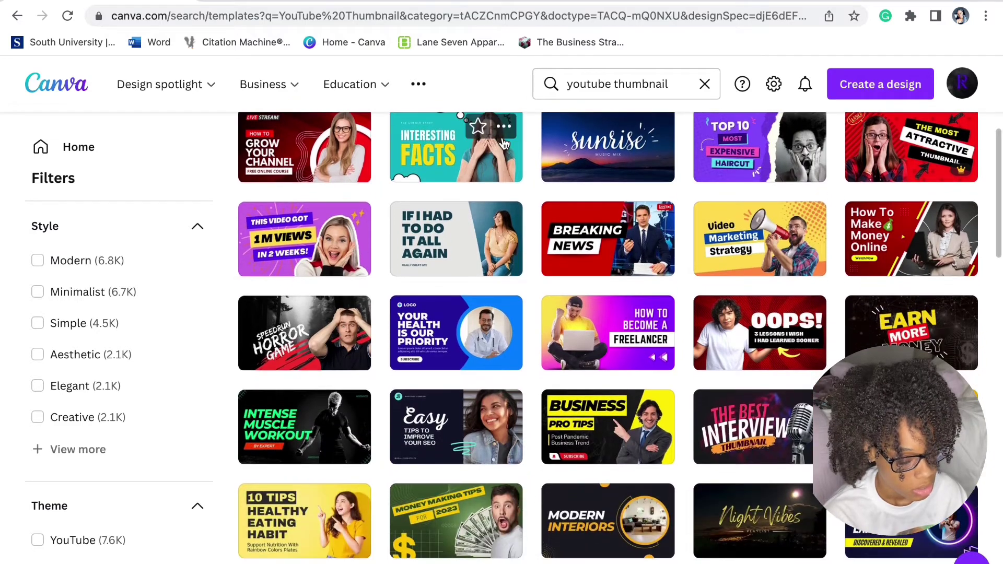
{"action": "scroll", "coordinate": [504, 142], "scroll_direction": "down", "scroll_amount": 3}
{"action": "scroll", "coordinate": [504, 142], "scroll_direction": "down", "scroll_amount": 3}
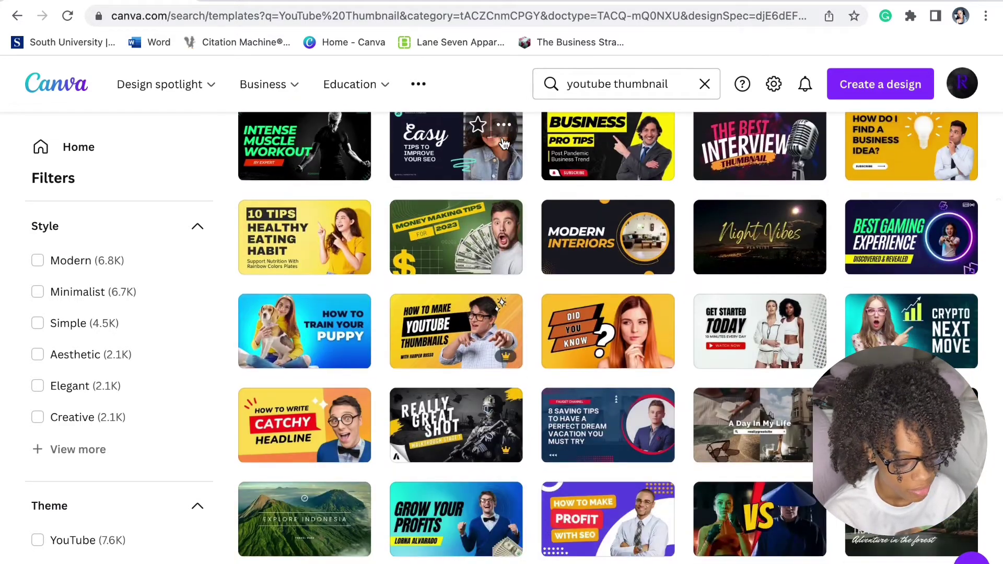
{"action": "scroll", "coordinate": [504, 142], "scroll_direction": "down", "scroll_amount": 3}
{"action": "scroll", "coordinate": [504, 142], "scroll_direction": "down", "scroll_amount": 5}
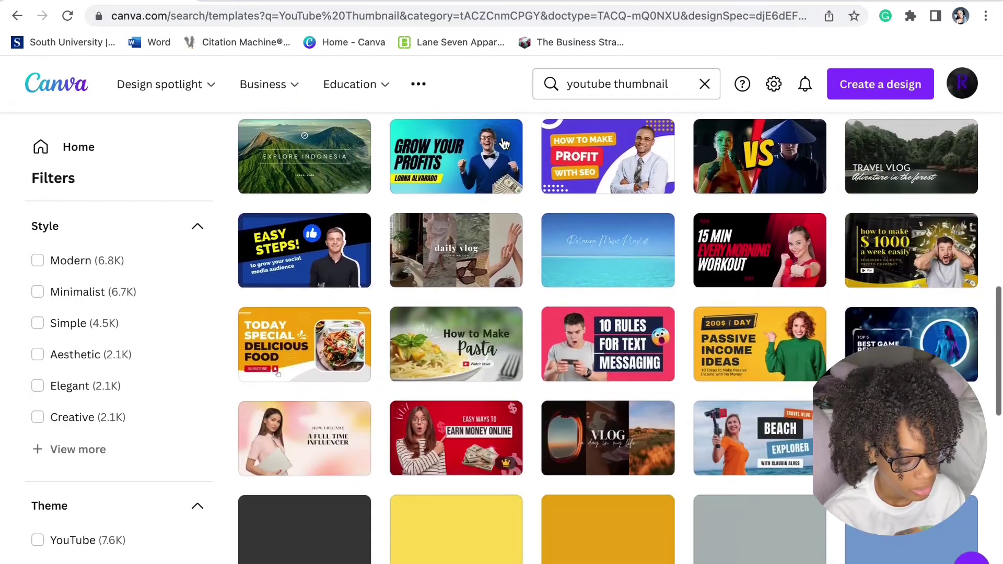
{"action": "scroll", "coordinate": [504, 142], "scroll_direction": "down", "scroll_amount": 1}
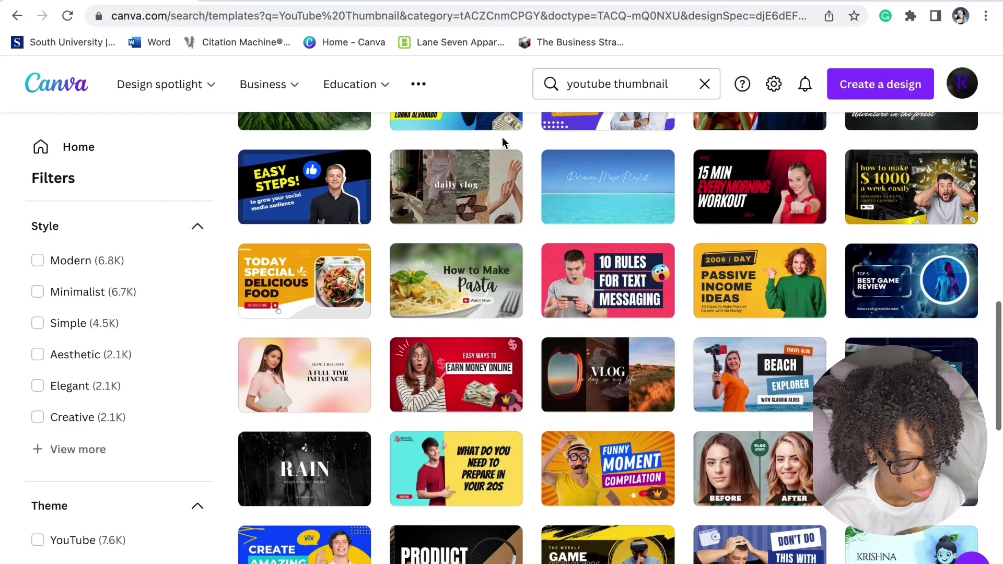
{"action": "scroll", "coordinate": [502, 137], "scroll_direction": "up", "scroll_amount": 1}
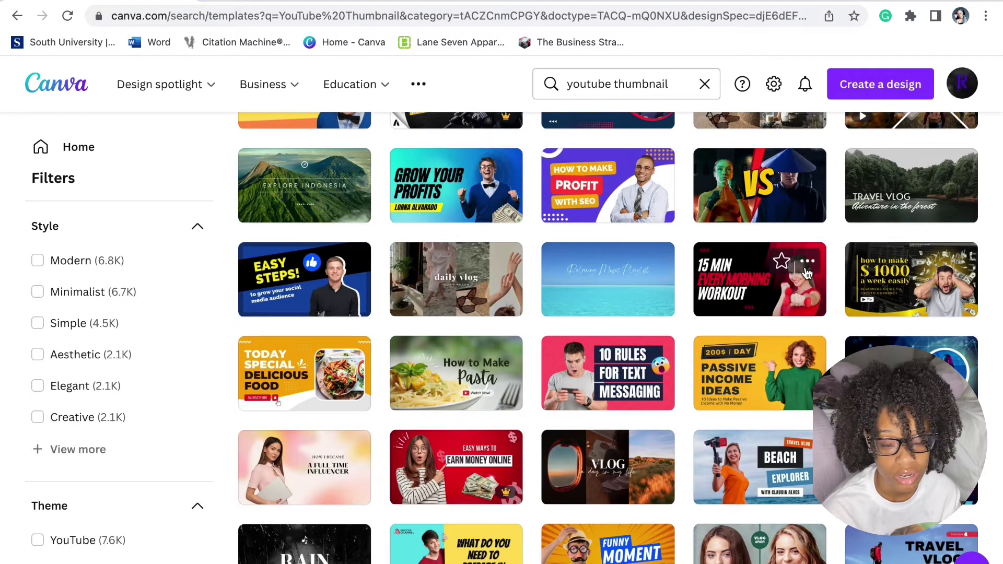
{"action": "scroll", "coordinate": [698, 327], "scroll_direction": "down", "scroll_amount": 1}
{"action": "scroll", "coordinate": [698, 326], "scroll_direction": "down", "scroll_amount": 8}
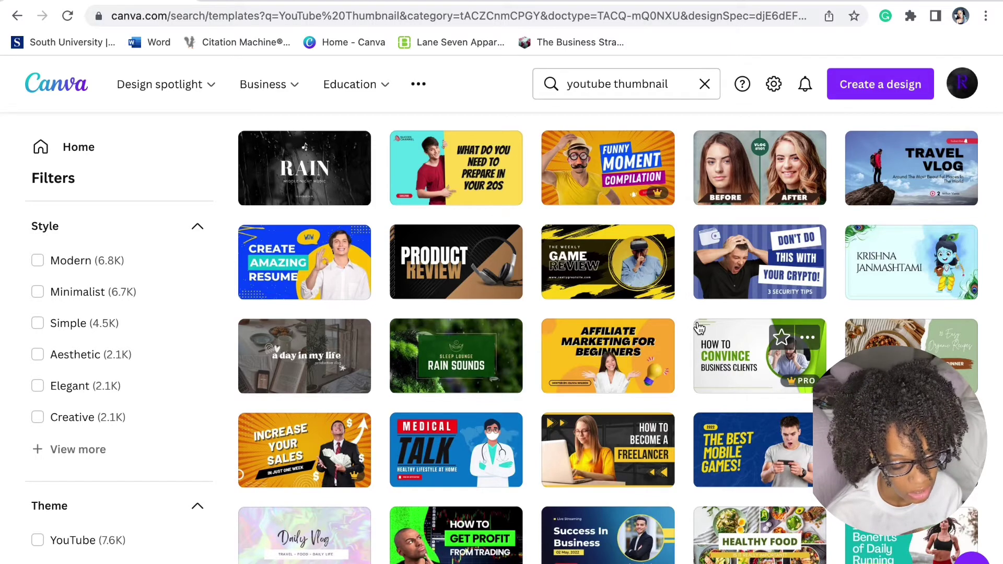
{"action": "scroll", "coordinate": [699, 328], "scroll_direction": "down", "scroll_amount": 7}
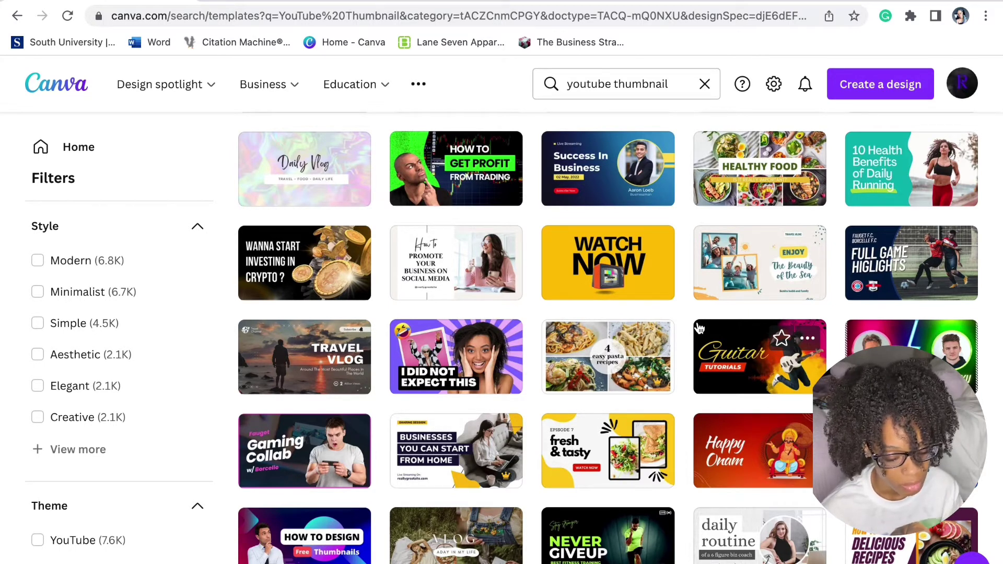
{"action": "scroll", "coordinate": [699, 328], "scroll_direction": "up", "scroll_amount": 13}
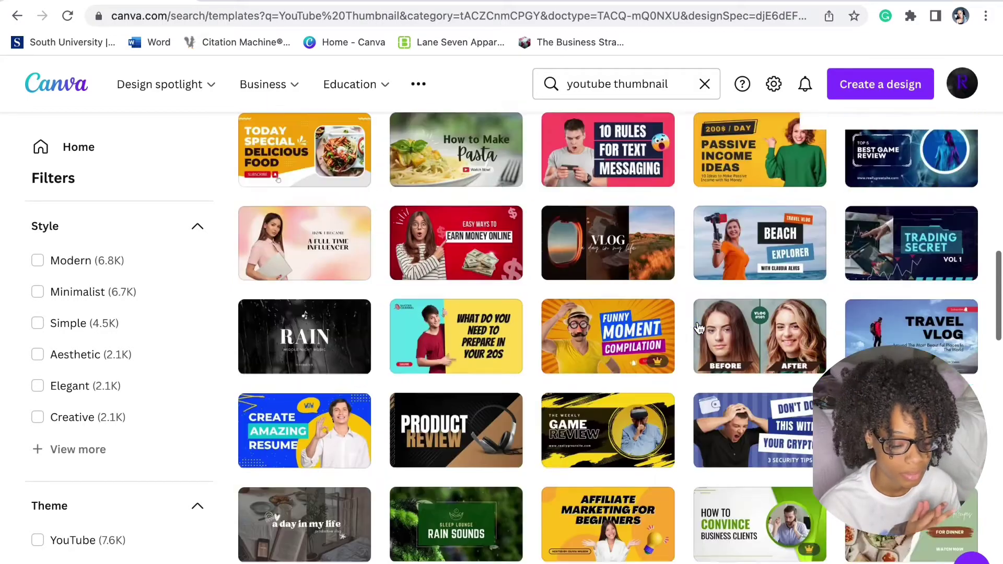
{"action": "scroll", "coordinate": [699, 328], "scroll_direction": "up", "scroll_amount": 5}
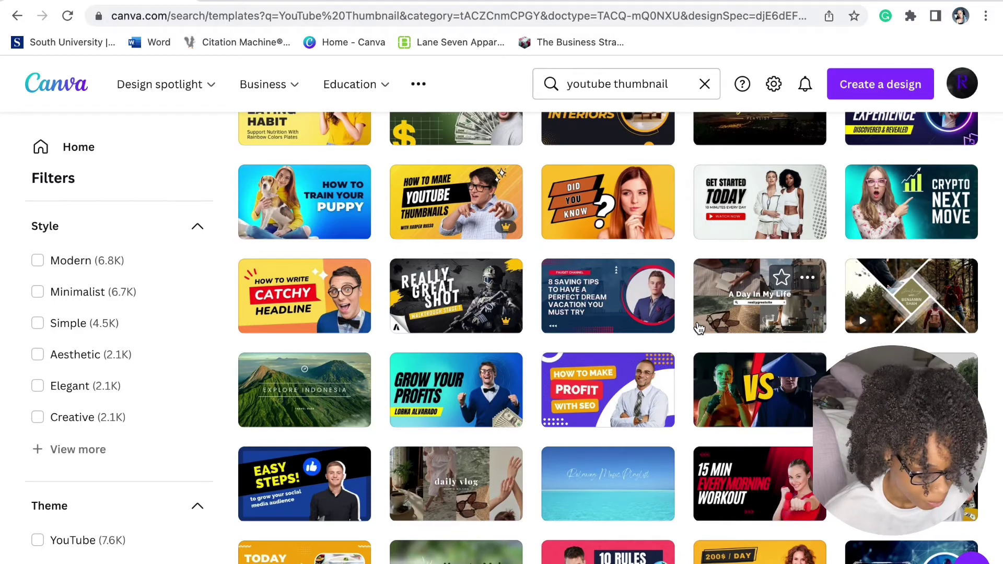
{"action": "scroll", "coordinate": [698, 328], "scroll_direction": "up", "scroll_amount": 10}
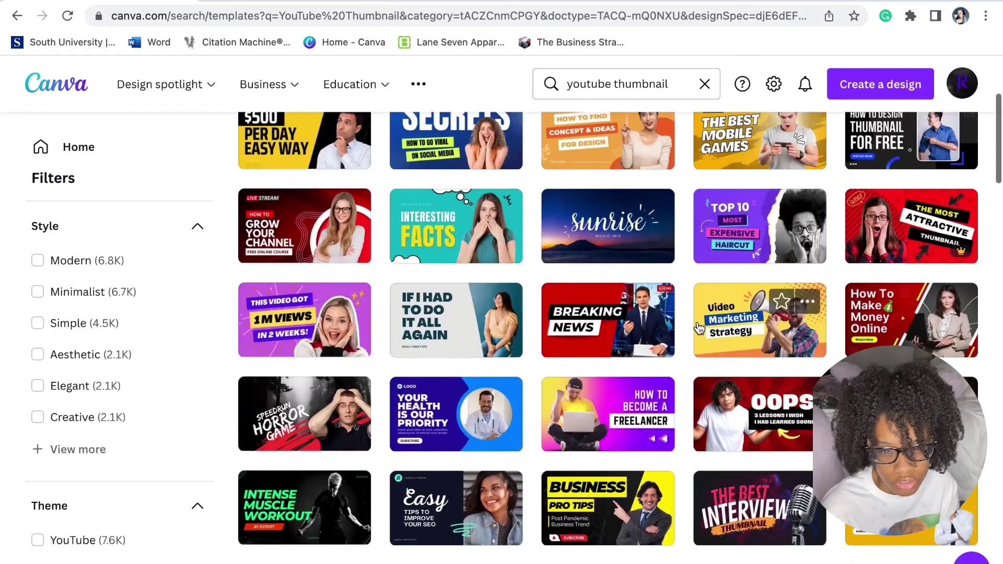
{"action": "scroll", "coordinate": [699, 328], "scroll_direction": "up", "scroll_amount": 4}
{"action": "scroll", "coordinate": [705, 311], "scroll_direction": "down", "scroll_amount": 6}
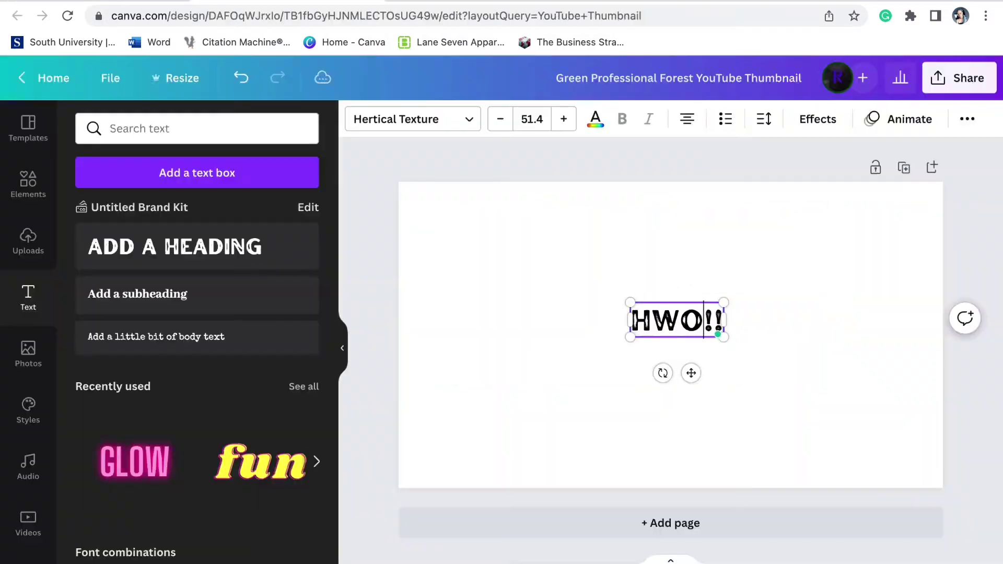
- Change the heading's text to "HOW TO CREATE CANVA THUMBNAIL!!" and deselect it
{"action": "type", "text": "TO"}
{"action": "key", "text": "BackSpace"}
{"action": "key", "text": "BackSpace"}
{"action": "key", "text": "BackSpace"}
{"action": "key", "text": "BackSpace"}
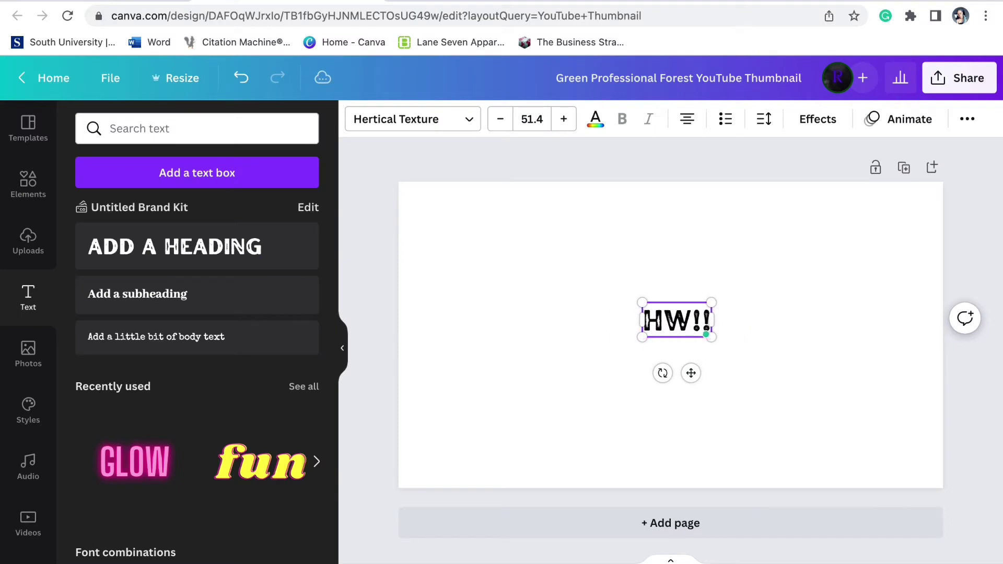
{"action": "key", "text": "BackSpace"}
{"action": "key", "text": "BackSpace"}
{"action": "type", "text": "OW T"}
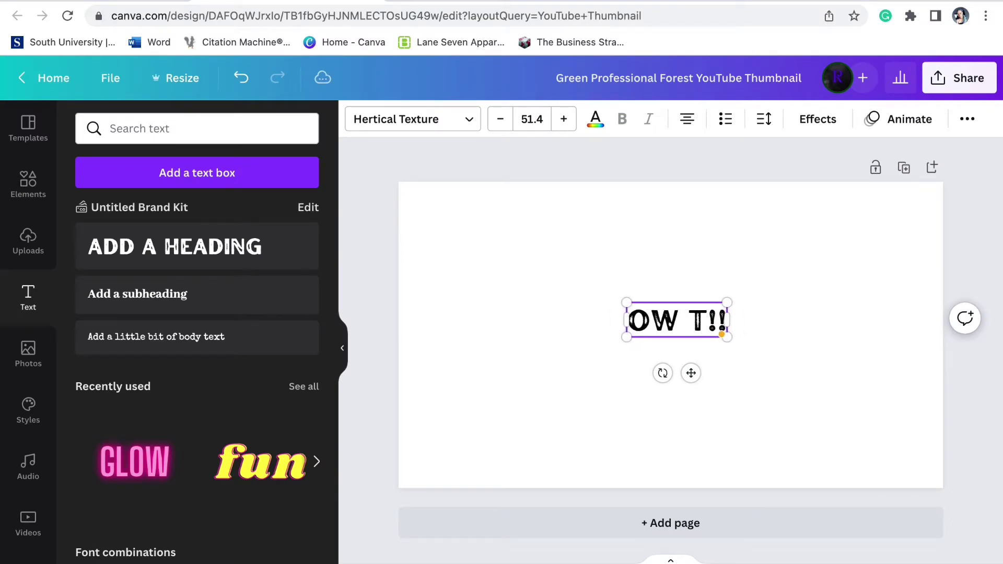
{"action": "key", "text": "BackSpace"}
{"action": "key", "text": "BackSpace"}
{"action": "key", "text": "BackSpace"}
{"action": "key", "text": "BackSpace"}
{"action": "type", "text": "HOW TO CRE"}
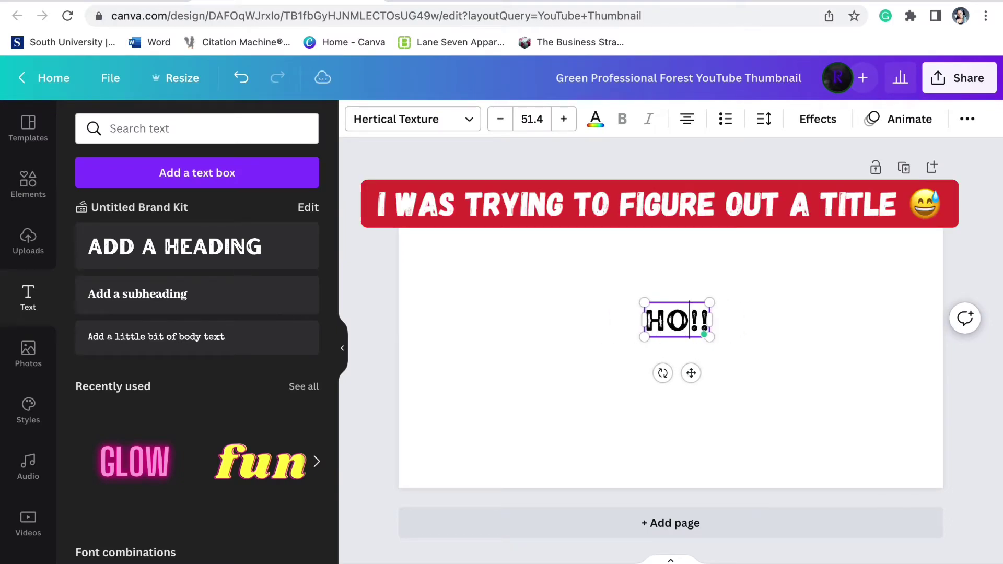
{"action": "type", "text": "ATE C"}
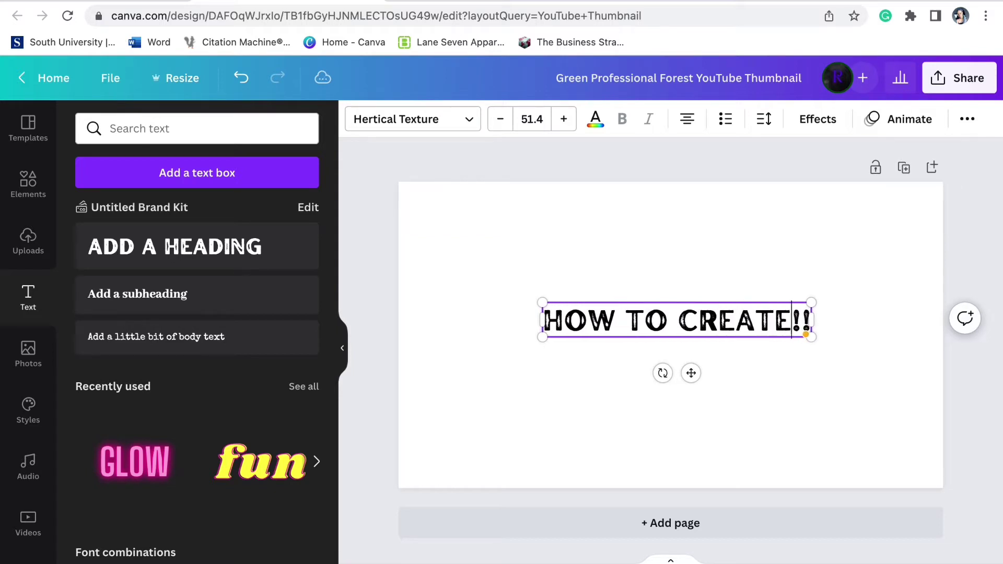
{"action": "type", "text": "NAV"}
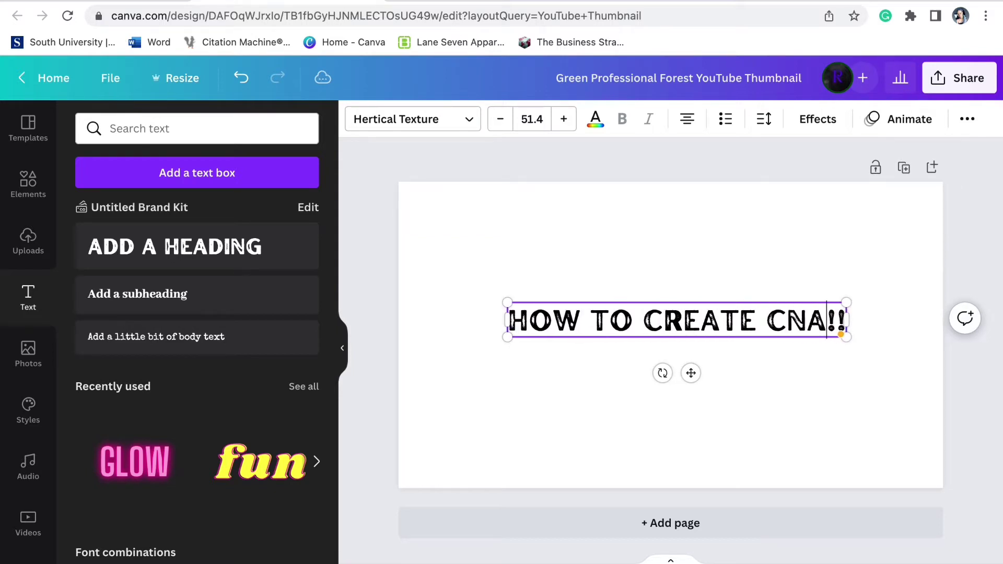
{"action": "key", "text": "BackSpace"}
{"action": "key", "text": "BackSpace"}
{"action": "key", "text": "BackSpace"}
{"action": "key", "text": "BackSpace"}
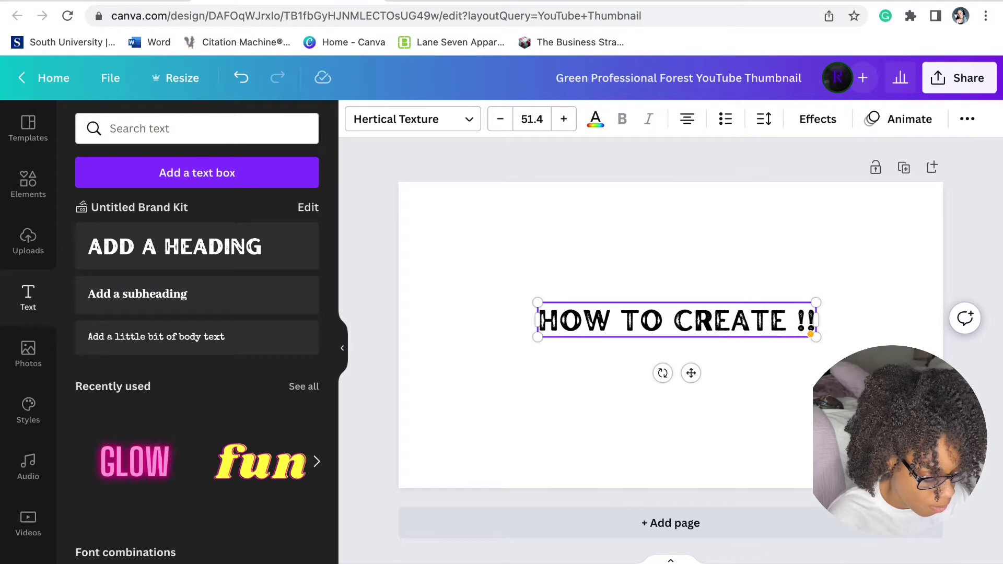
{"action": "type", "text": "CANVA "}
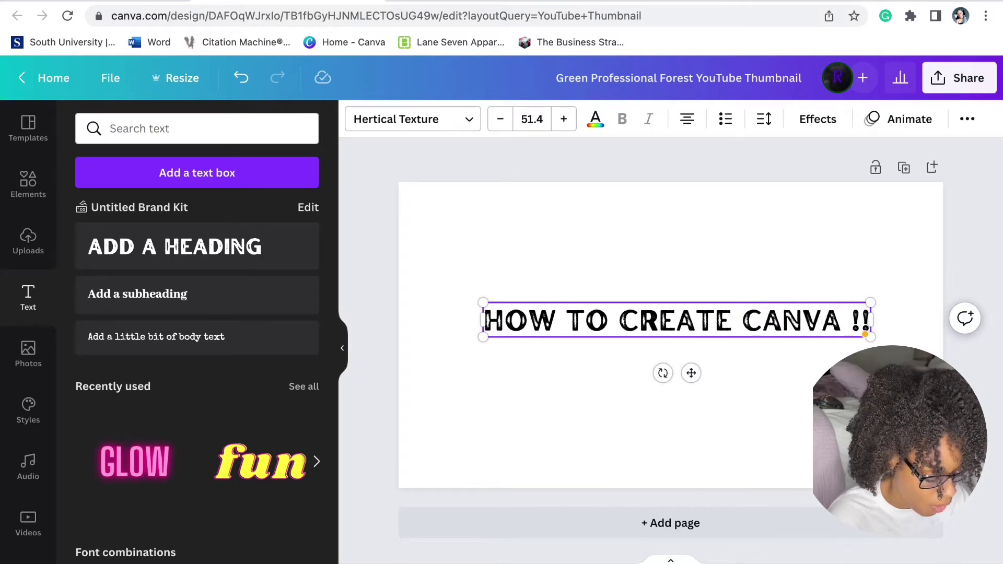
{"action": "type", "text": "THUMBNAI"}
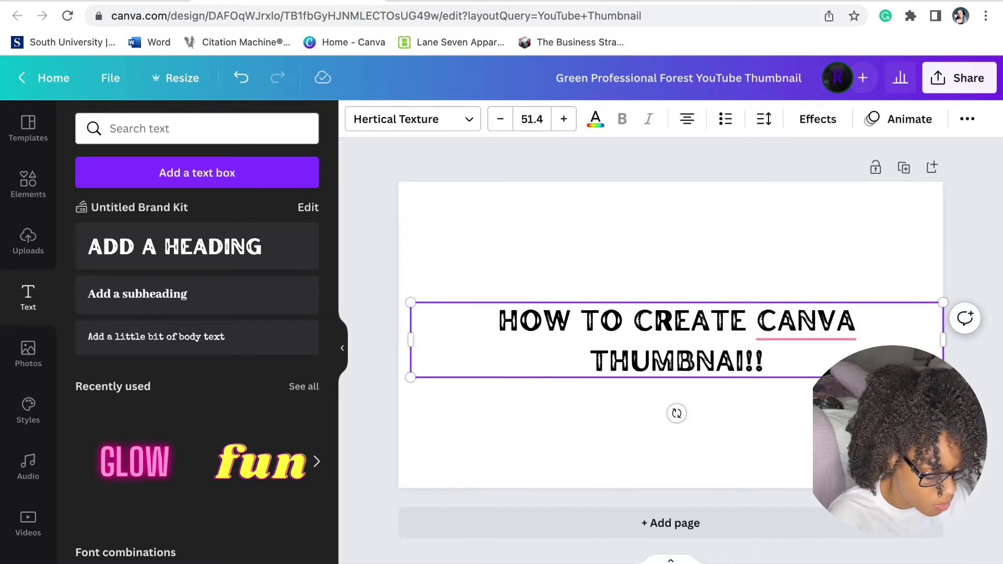
{"action": "type", "text": "L"}
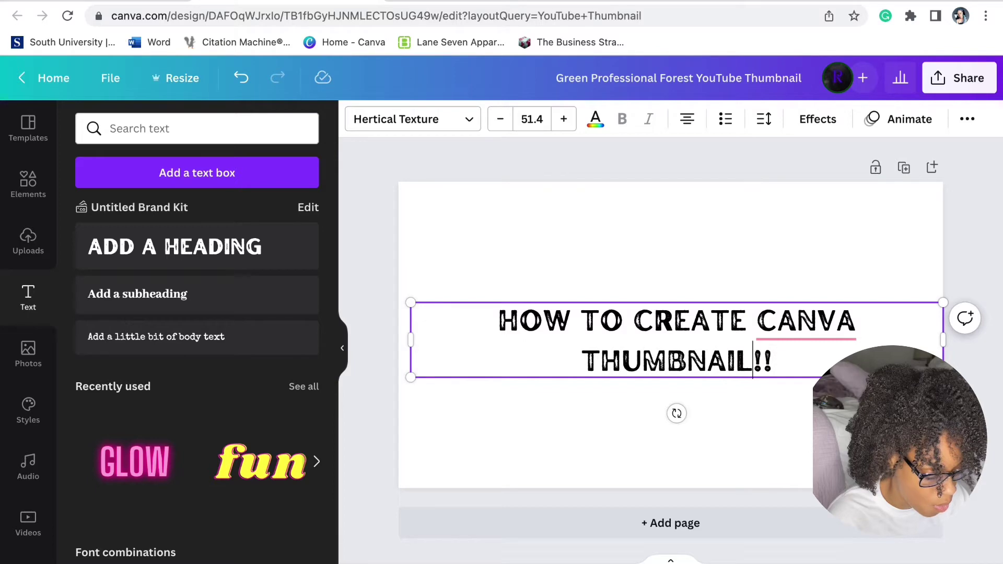
{"action": "left_click", "coordinate": [672, 461]}
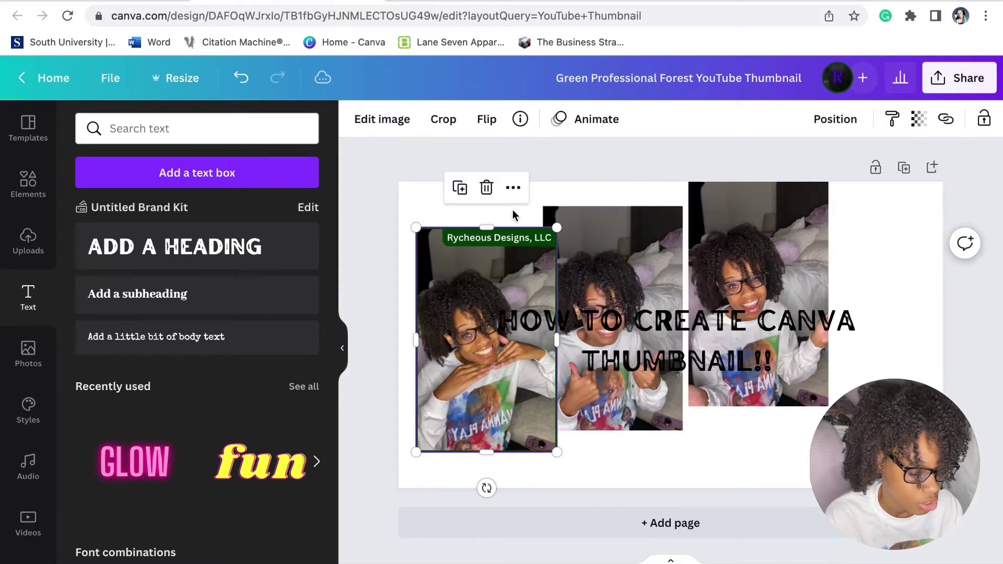
- Delete the leftmost photo and move the thumbs-up photo to the page's left edge
{"action": "left_click", "coordinate": [481, 188]}
{"action": "left_click_drag", "start_coordinate": [568, 241], "coordinate": [423, 241]}
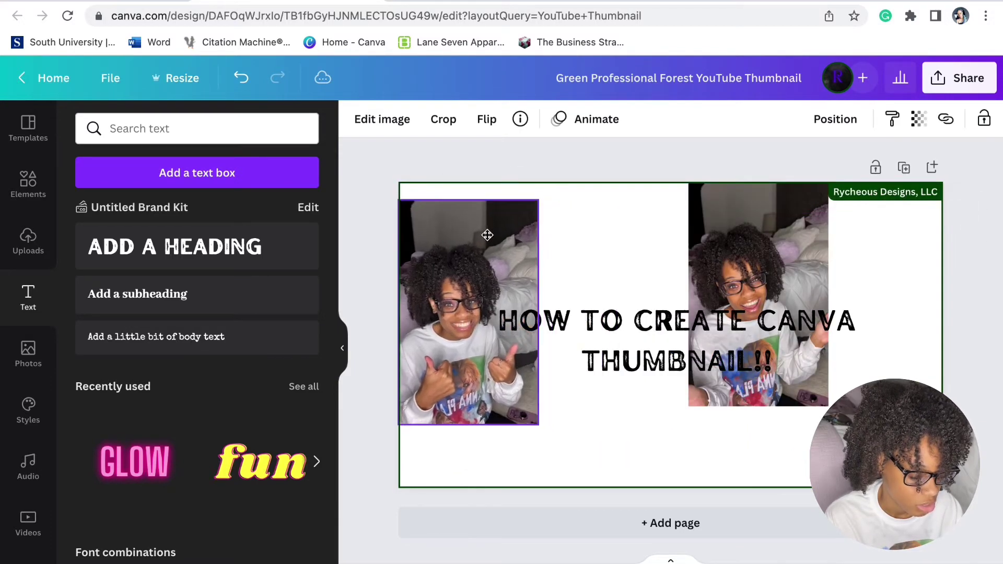
- Remove the thumbs-up photo's background, then shift it slightly inward and crop the empty space above the head
{"action": "left_click", "coordinate": [372, 130]}
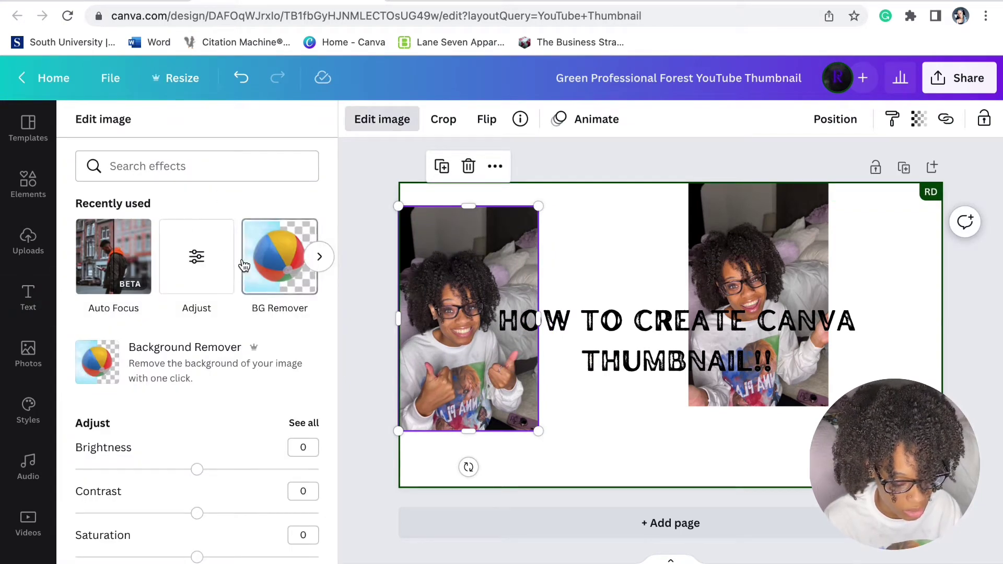
{"action": "left_click", "coordinate": [287, 271]}
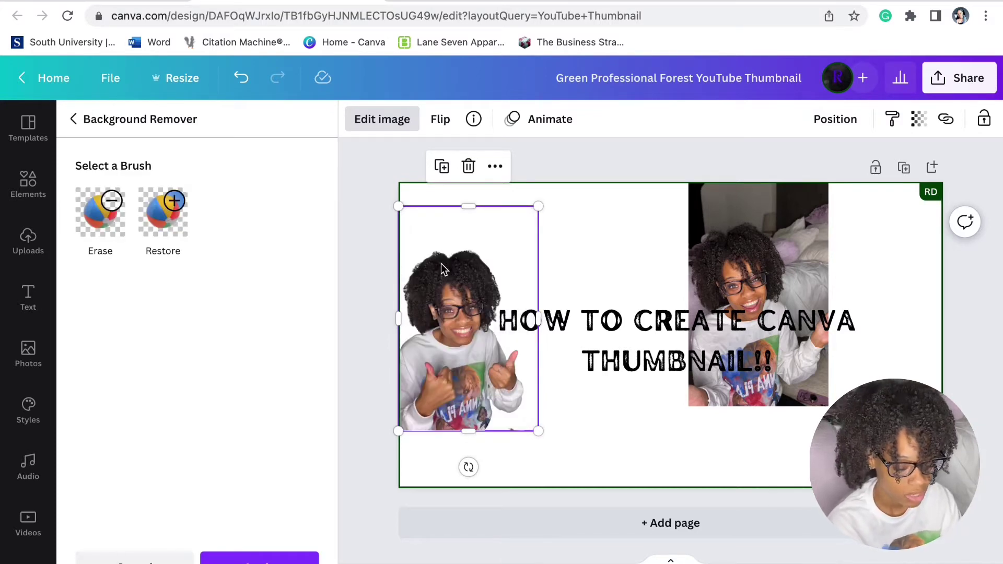
{"action": "left_click_drag", "start_coordinate": [456, 299], "coordinate": [479, 258]}
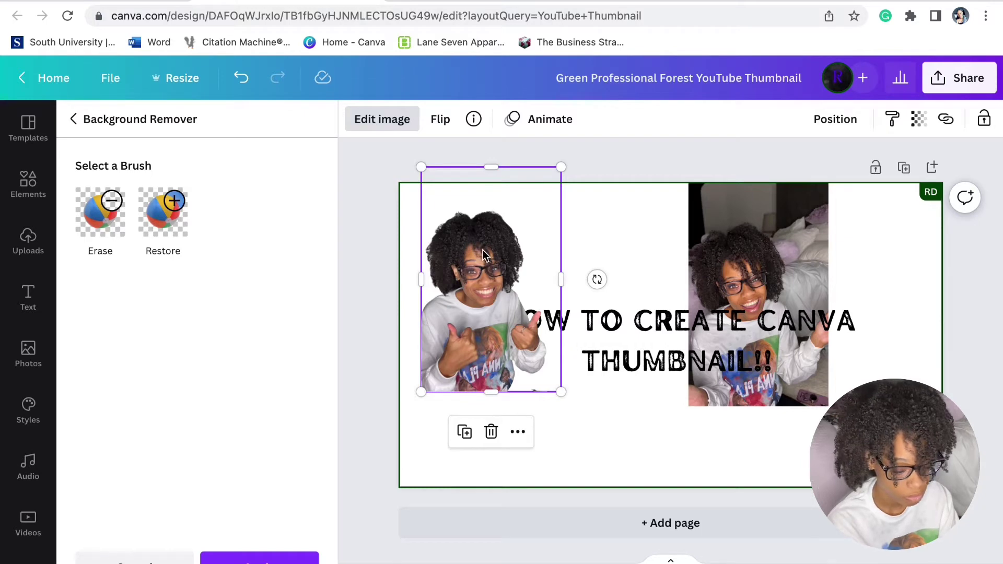
{"action": "left_click_drag", "start_coordinate": [482, 252], "coordinate": [472, 275]}
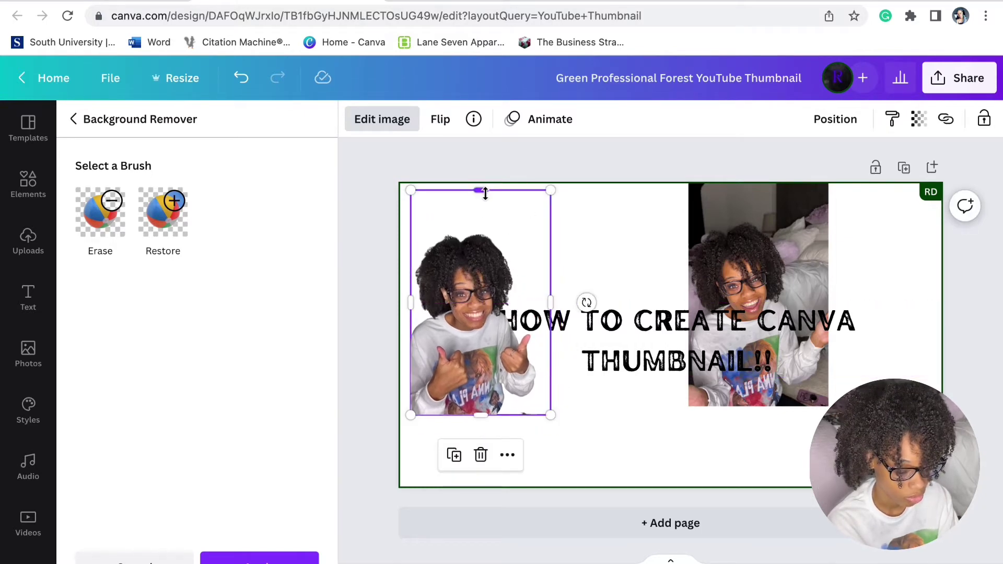
{"action": "left_click_drag", "start_coordinate": [485, 193], "coordinate": [486, 223]}
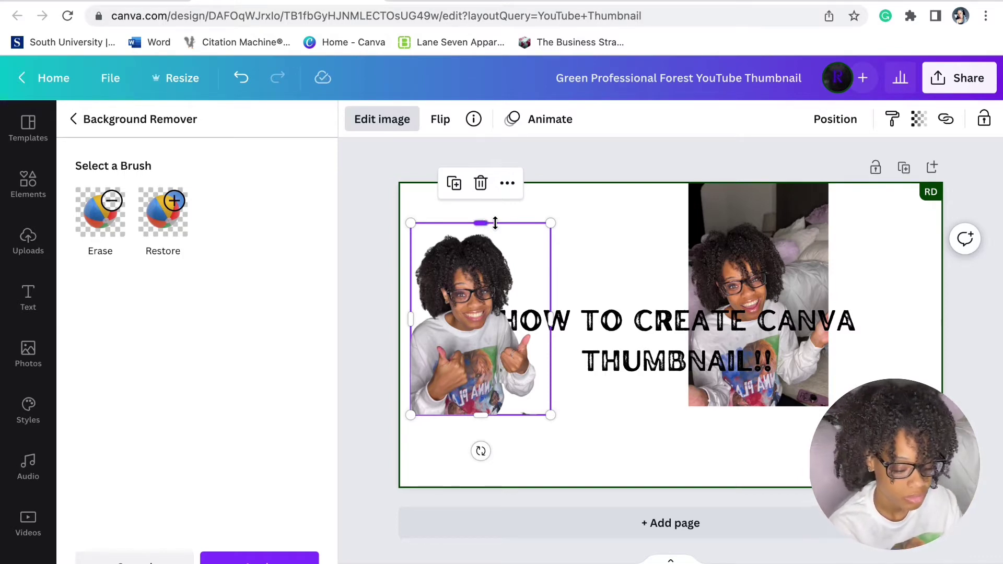
- Remove the background from the photo behind the heading, then enlarge the thumbs-up photo to about 408 by 559
{"action": "left_click", "coordinate": [774, 241]}
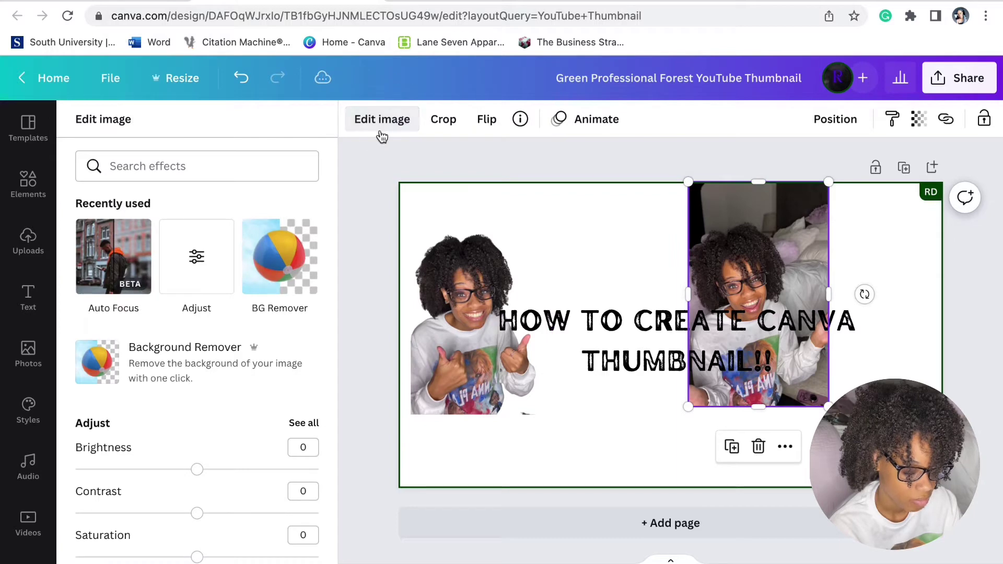
{"action": "left_click", "coordinate": [285, 271]}
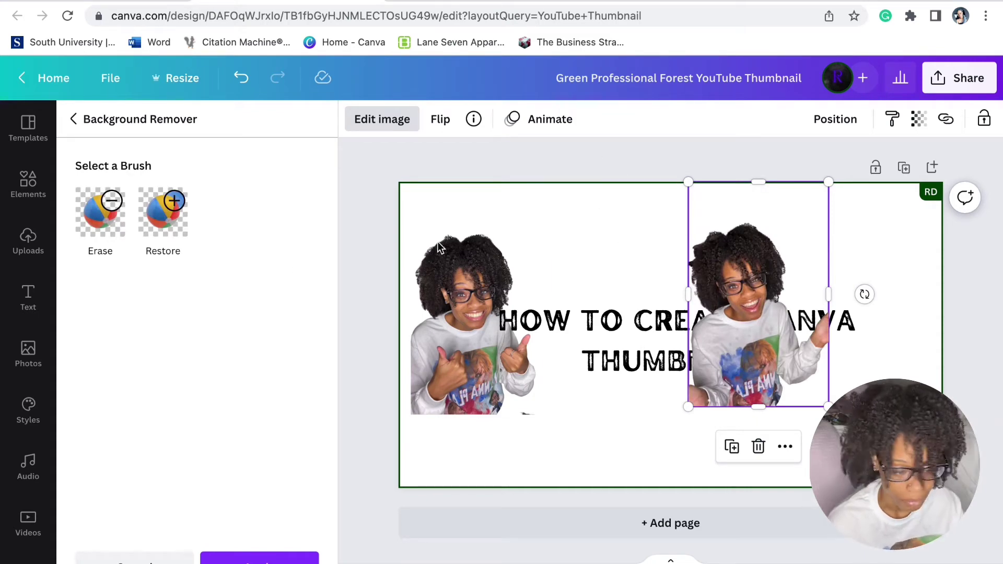
{"action": "left_click", "coordinate": [484, 262]}
{"action": "left_click_drag", "start_coordinate": [550, 223], "coordinate": [604, 195]}
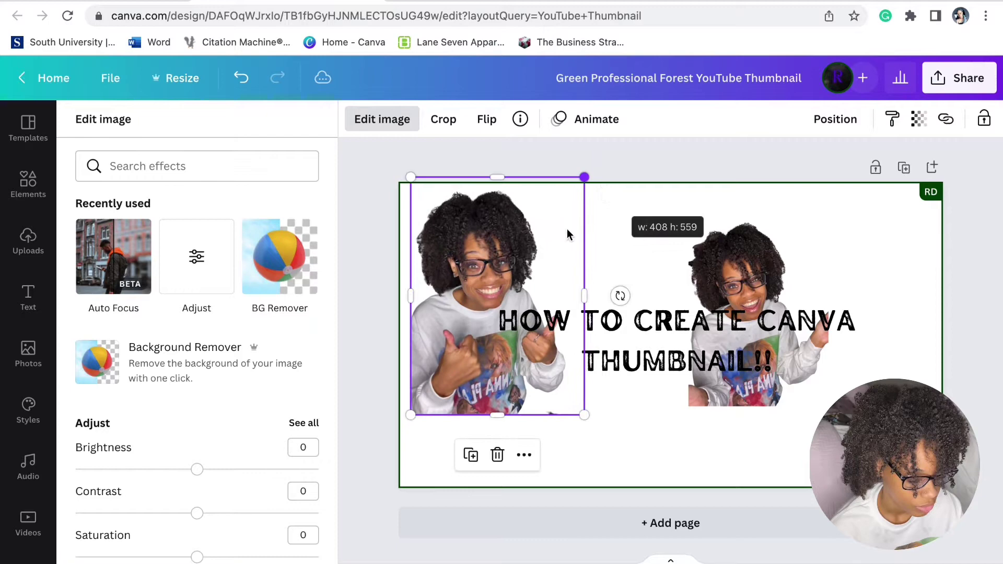
{"action": "left_click", "coordinate": [474, 362]}
- Move the smaller photo into the page's lower-right corner, enlarge it slightly and deselect it
{"action": "left_click", "coordinate": [759, 260]}
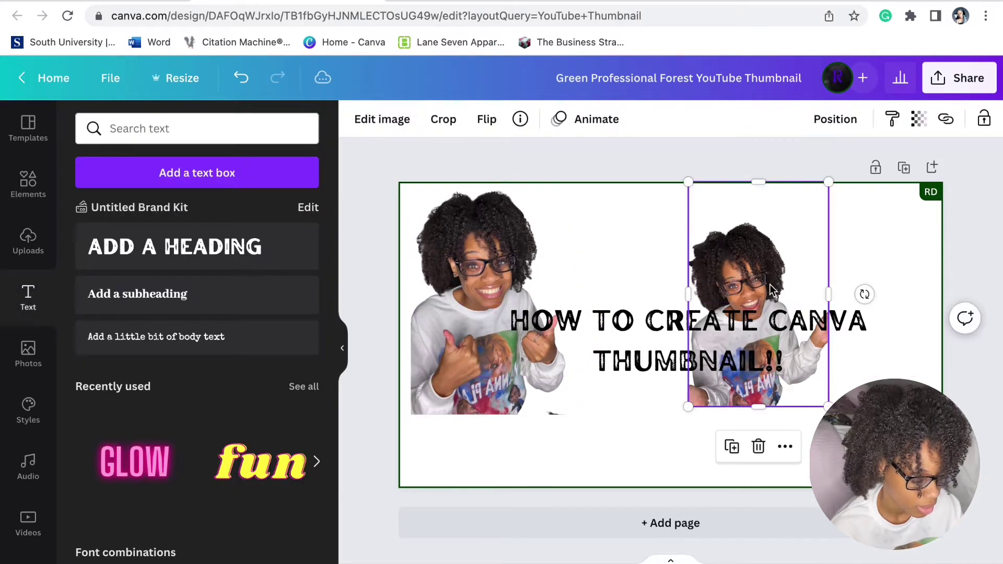
{"action": "left_click_drag", "start_coordinate": [759, 260], "coordinate": [841, 319]}
{"action": "left_click_drag", "start_coordinate": [801, 264], "coordinate": [794, 251]}
{"action": "mouse_move", "coordinate": [827, 393]}
{"action": "left_mouse_down"}
{"action": "mouse_move", "coordinate": [819, 391]}
{"action": "mouse_move", "coordinate": [835, 393]}
{"action": "left_mouse_up"}
{"action": "left_click", "coordinate": [974, 346]}
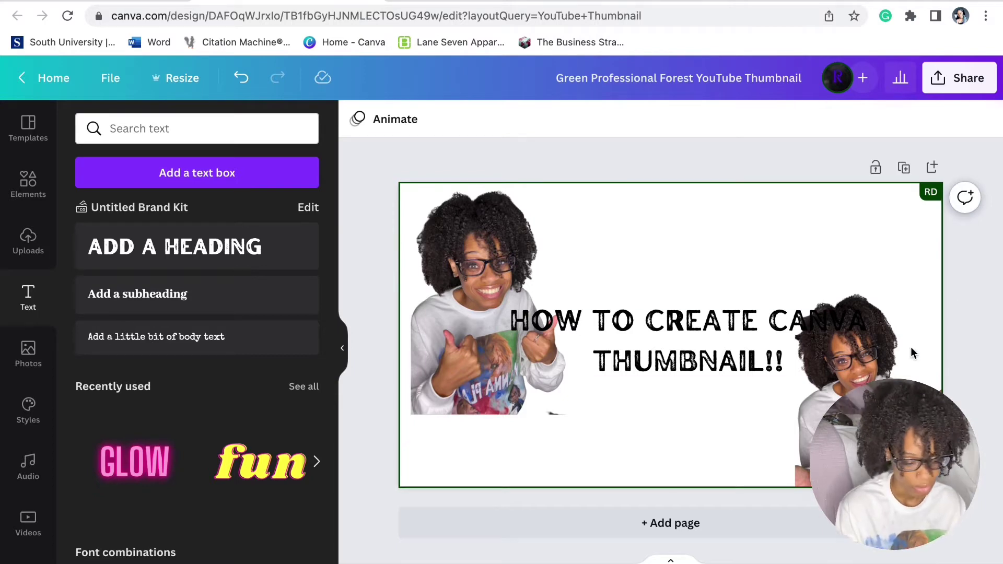
- Move the thumbs-up photo into the page's upper-left corner and flip it horizontally
{"action": "left_click_drag", "start_coordinate": [485, 247], "coordinate": [476, 238]}
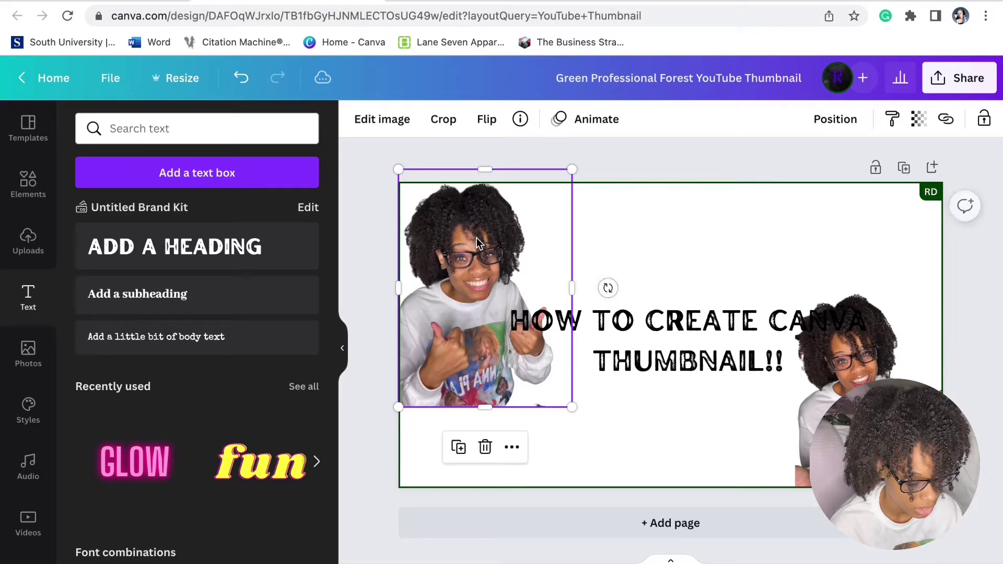
{"action": "left_click", "coordinate": [486, 119]}
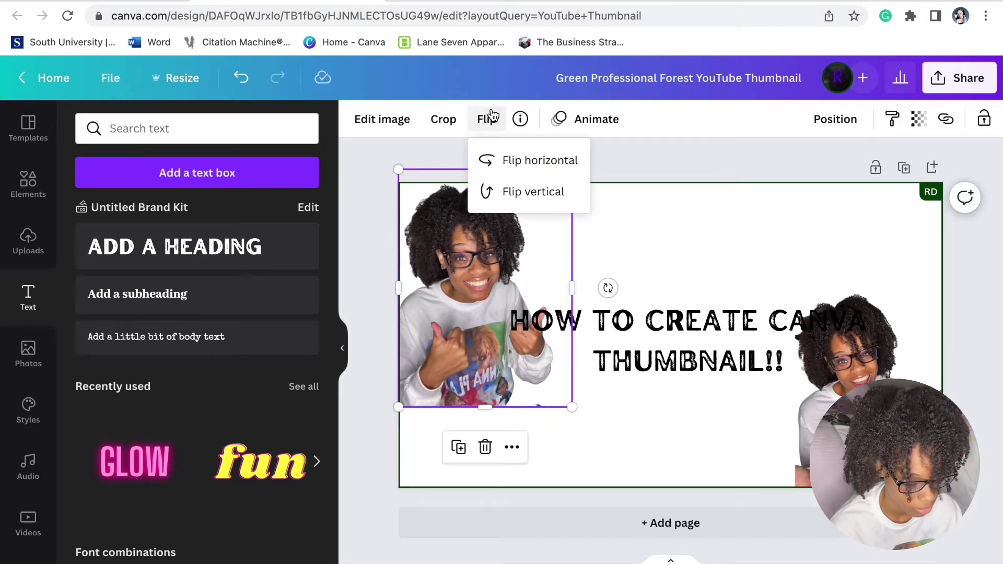
{"action": "left_click", "coordinate": [485, 157]}
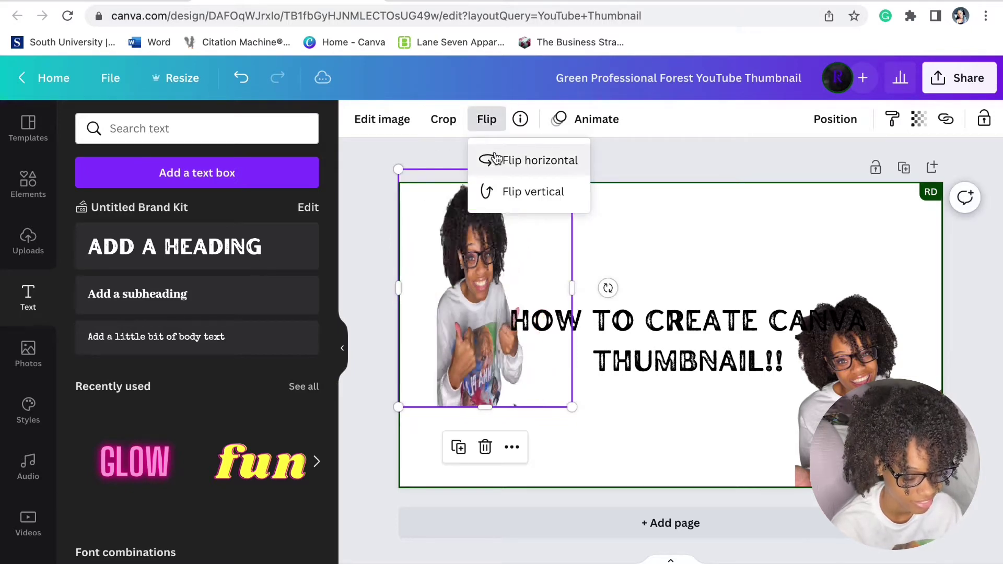
{"action": "left_click", "coordinate": [498, 285]}
{"action": "left_click_drag", "start_coordinate": [499, 284], "coordinate": [490, 284]}
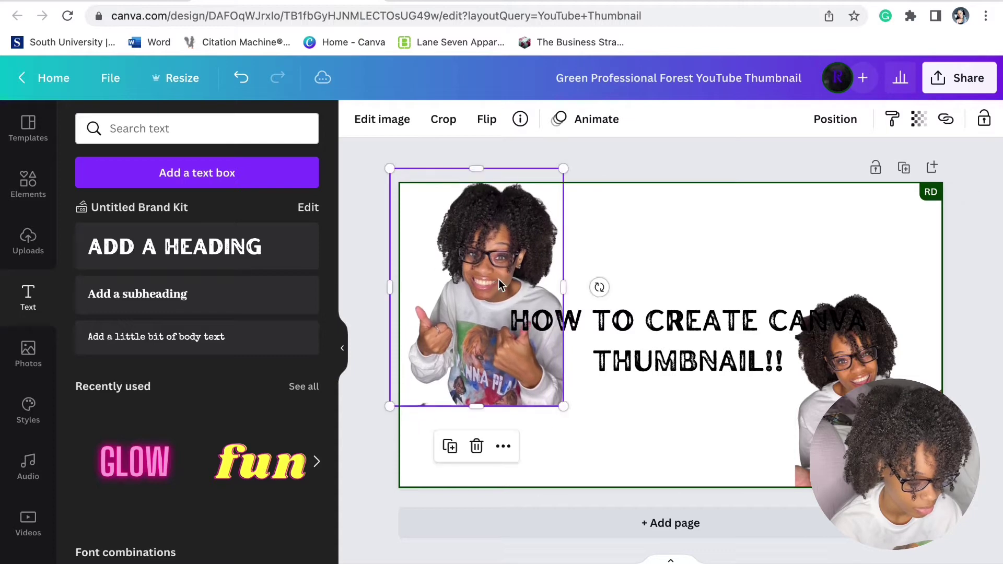
- Flip the photo in the page's lower-right corner horizontally
{"action": "left_click", "coordinate": [867, 293]}
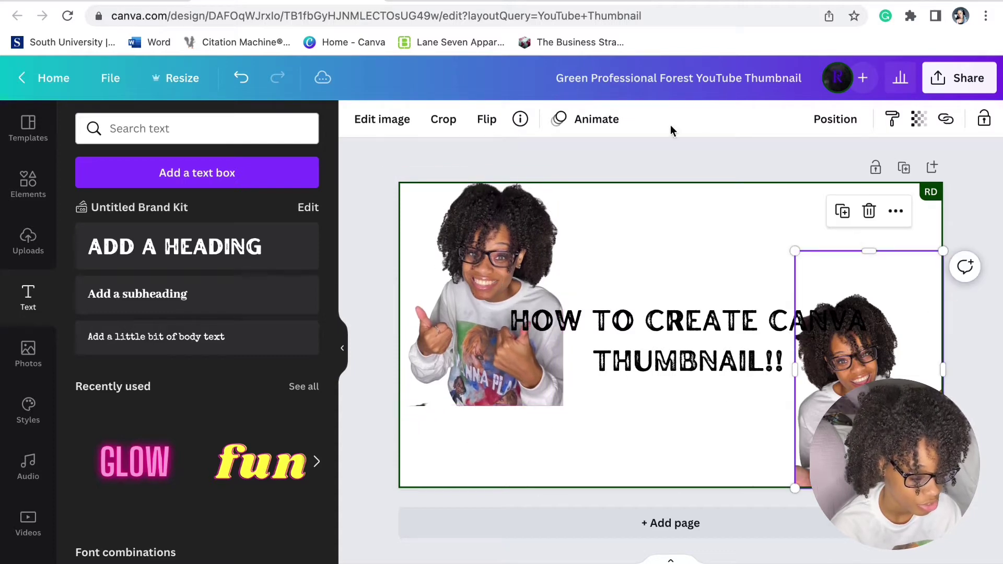
{"action": "left_click", "coordinate": [487, 119]}
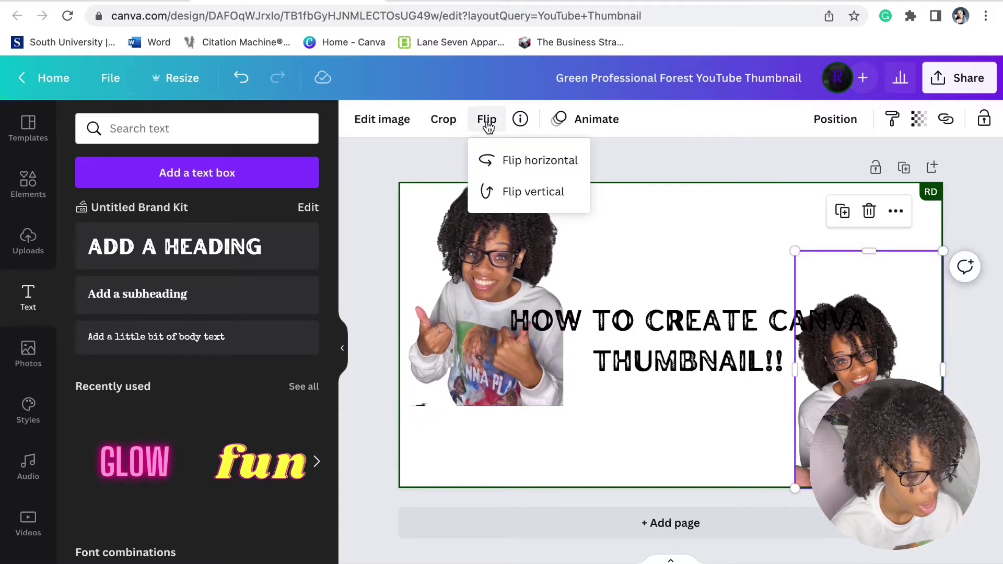
{"action": "left_click", "coordinate": [510, 162]}
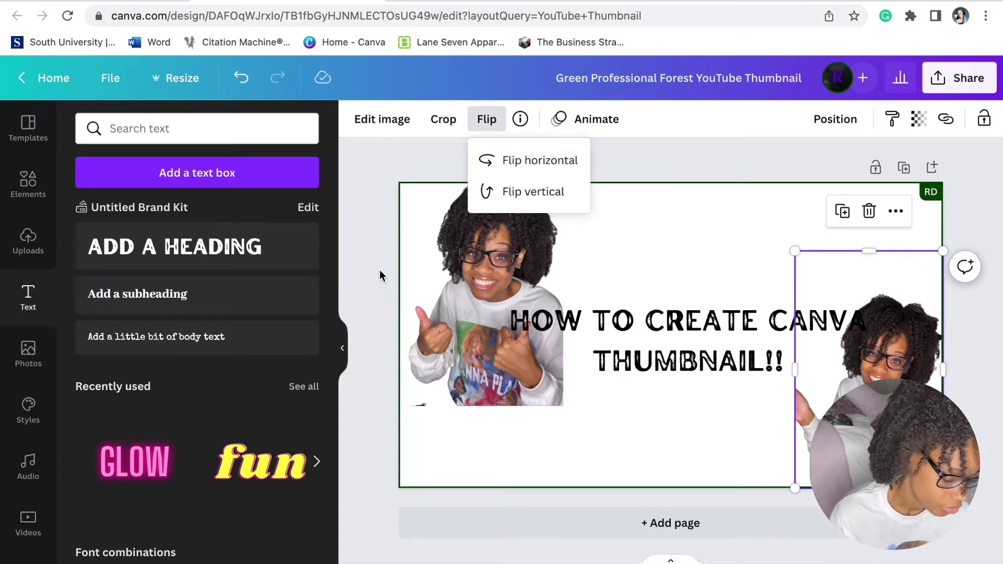
- Move the thumbs-up photo down to the page's lower-left corner and shift the heading slightly left and up
{"action": "mouse_move", "coordinate": [438, 401]}
{"action": "left_mouse_down"}
{"action": "mouse_move", "coordinate": [434, 475]}
{"action": "mouse_move", "coordinate": [426, 395]}
{"action": "left_mouse_up"}
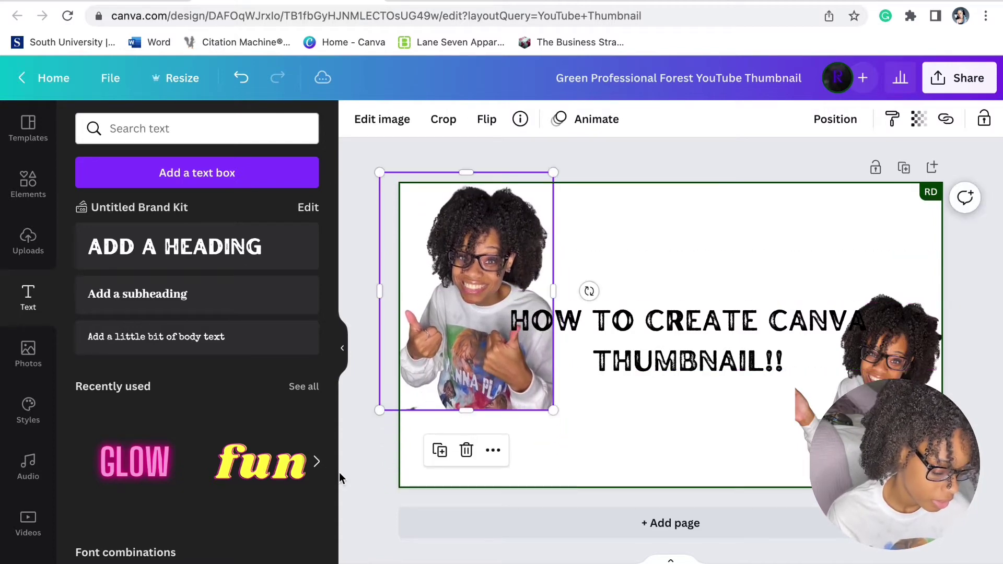
{"action": "left_click", "coordinate": [434, 494]}
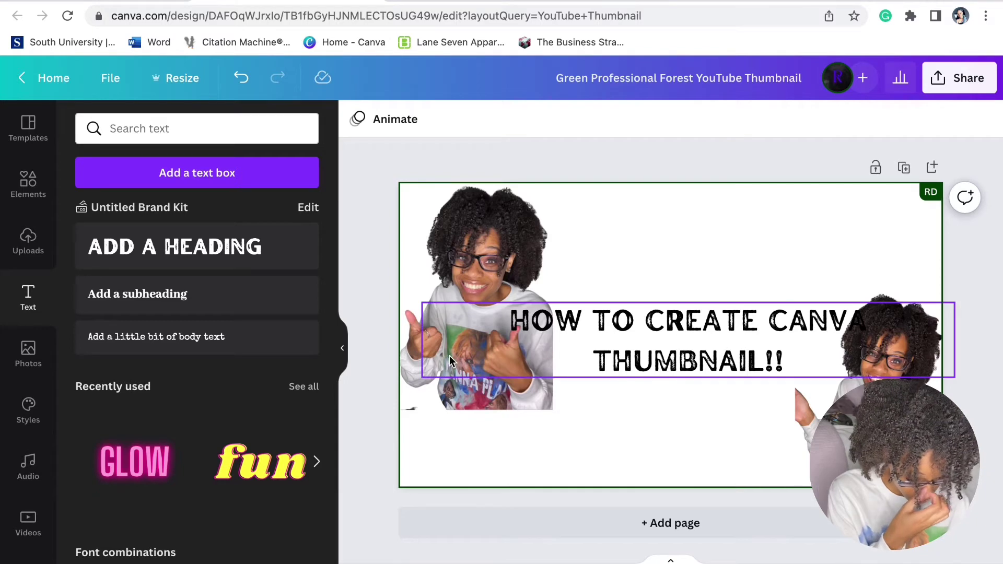
{"action": "left_click_drag", "start_coordinate": [443, 387], "coordinate": [460, 464]}
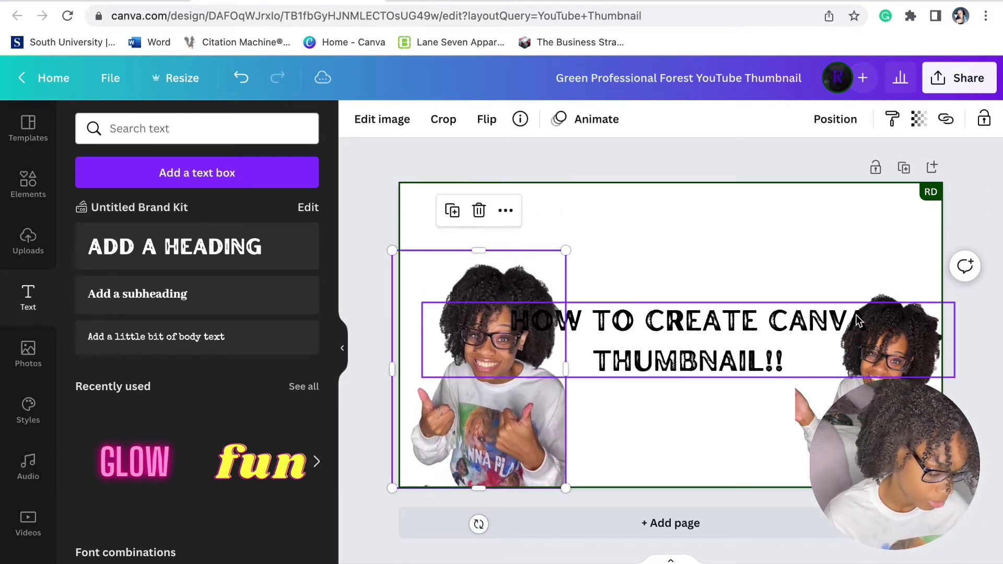
{"action": "left_click", "coordinate": [686, 369]}
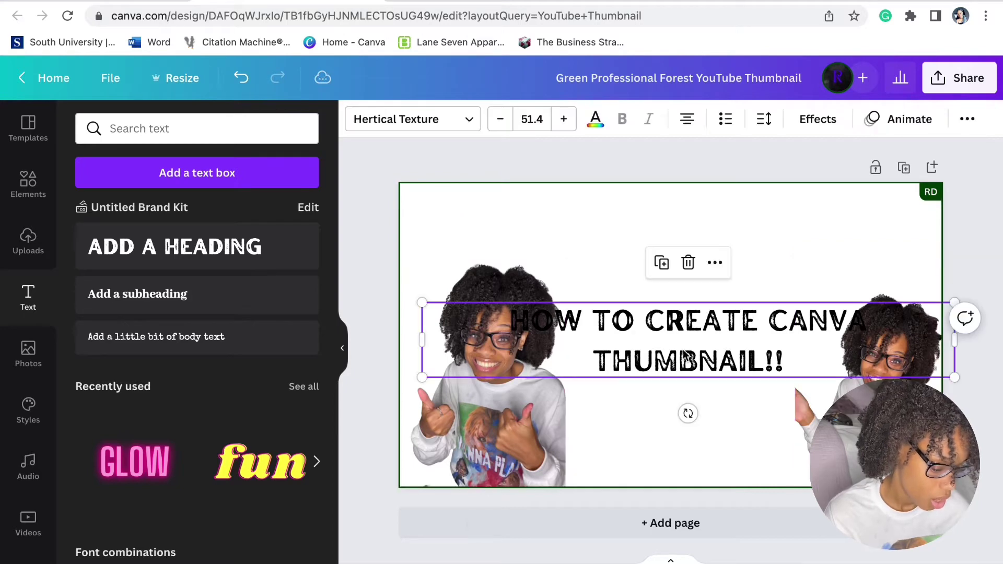
{"action": "left_click_drag", "start_coordinate": [677, 324], "coordinate": [656, 335]}
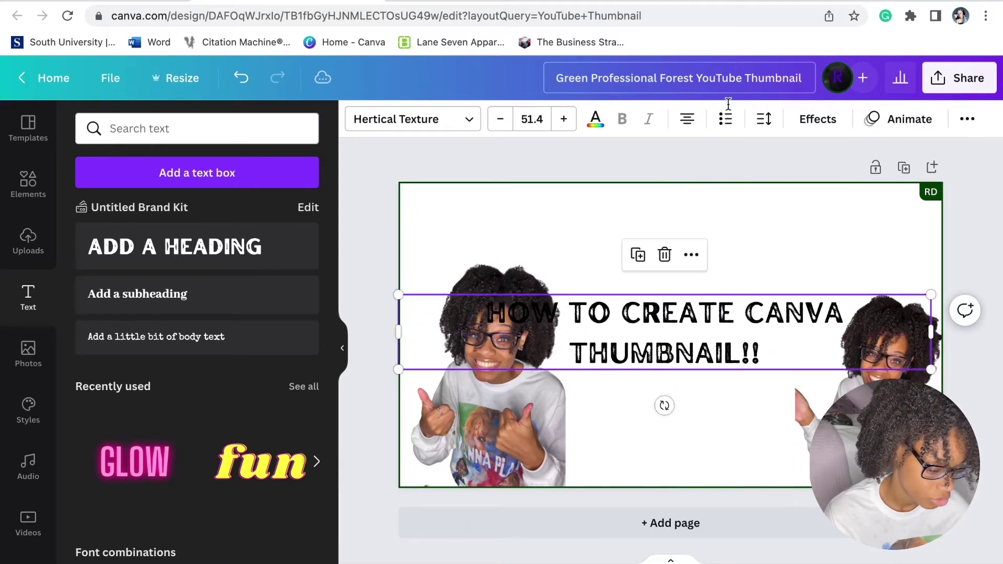
- Apply the Background text effect to the heading in black and set the text colour to white
{"action": "left_click", "coordinate": [818, 119]}
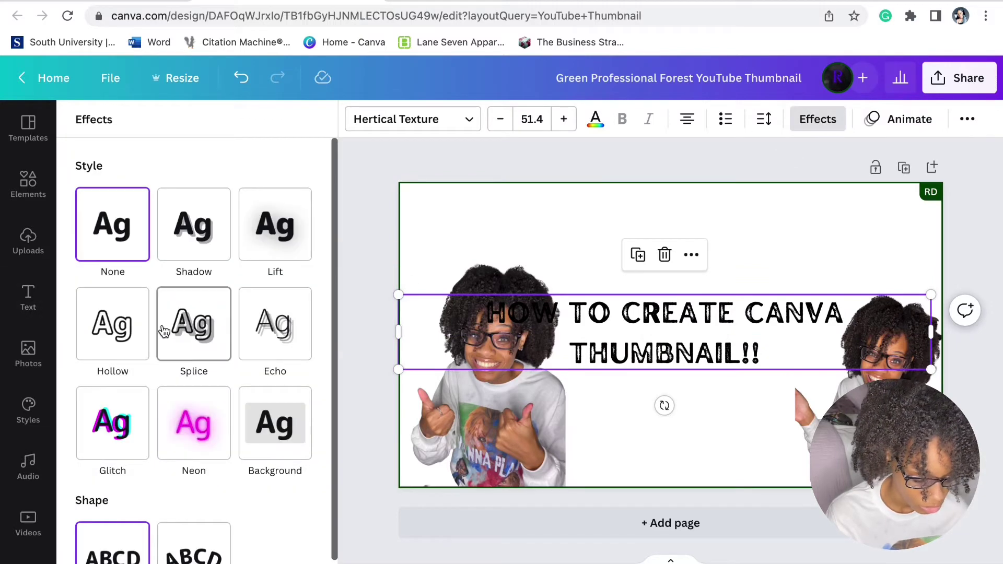
{"action": "left_click", "coordinate": [268, 432]}
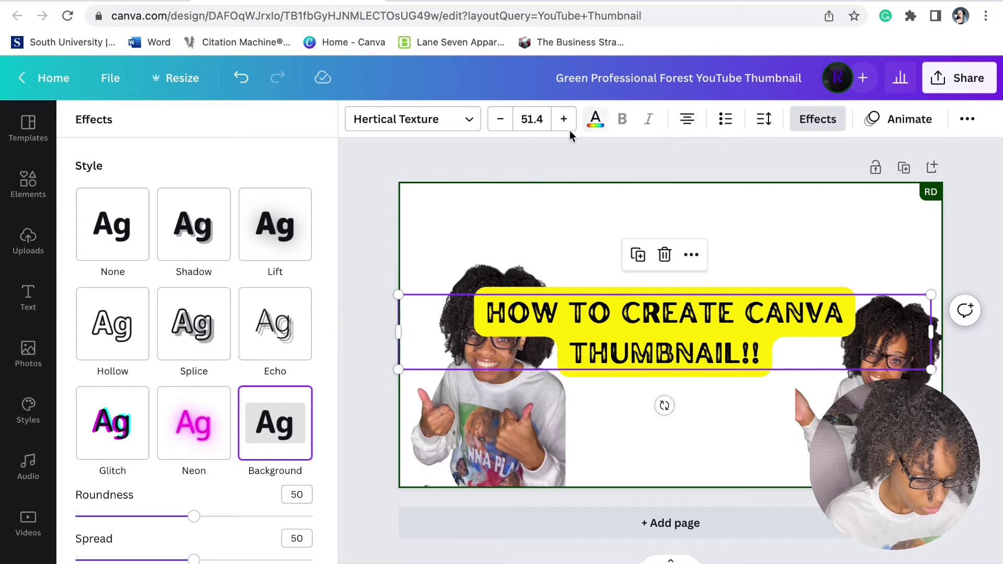
{"action": "left_click", "coordinate": [598, 121]}
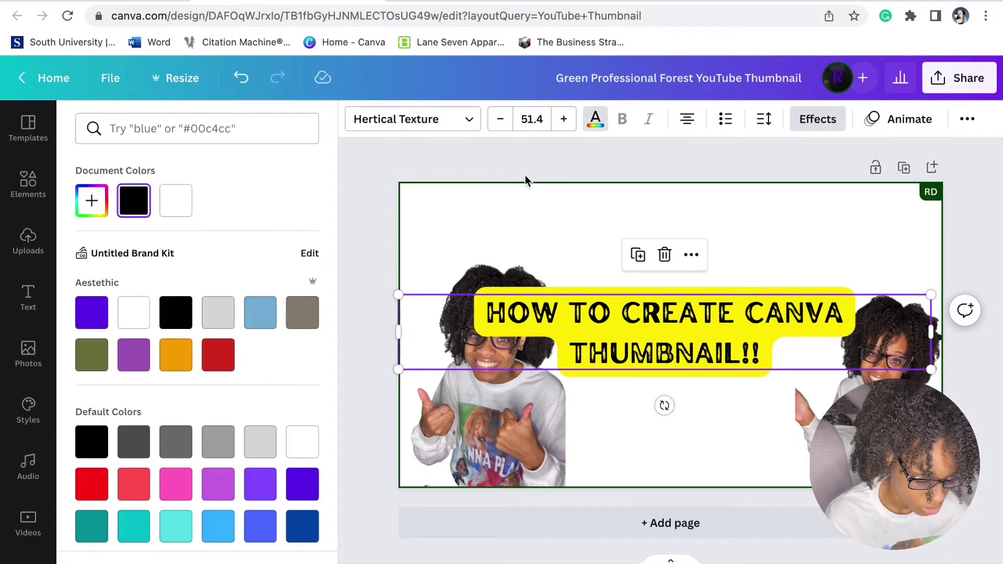
{"action": "left_click", "coordinate": [818, 120]}
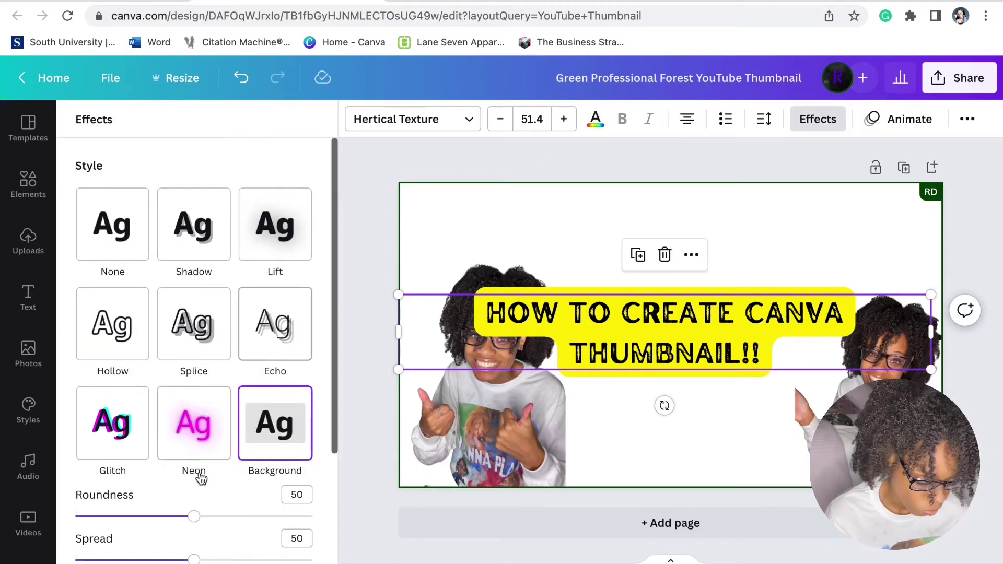
{"action": "scroll", "coordinate": [197, 473], "scroll_direction": "down", "scroll_amount": 4}
{"action": "left_click", "coordinate": [303, 455]}
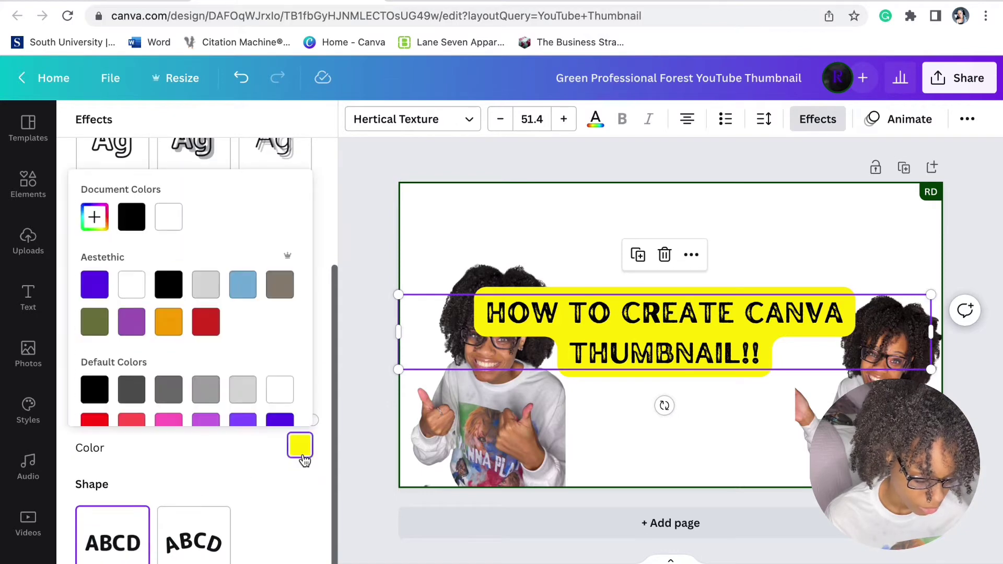
{"action": "left_click", "coordinate": [168, 285]}
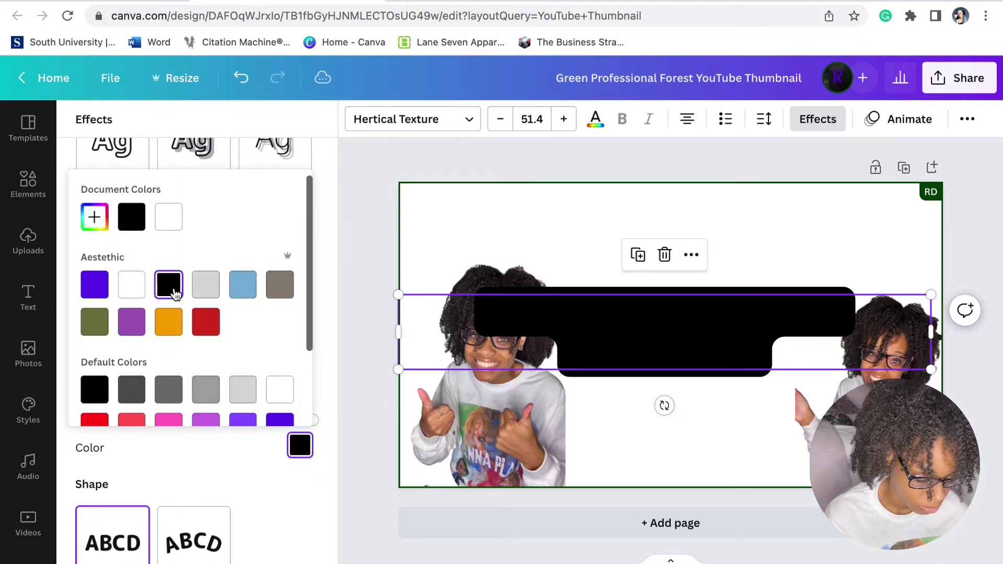
{"action": "left_click", "coordinate": [596, 119]}
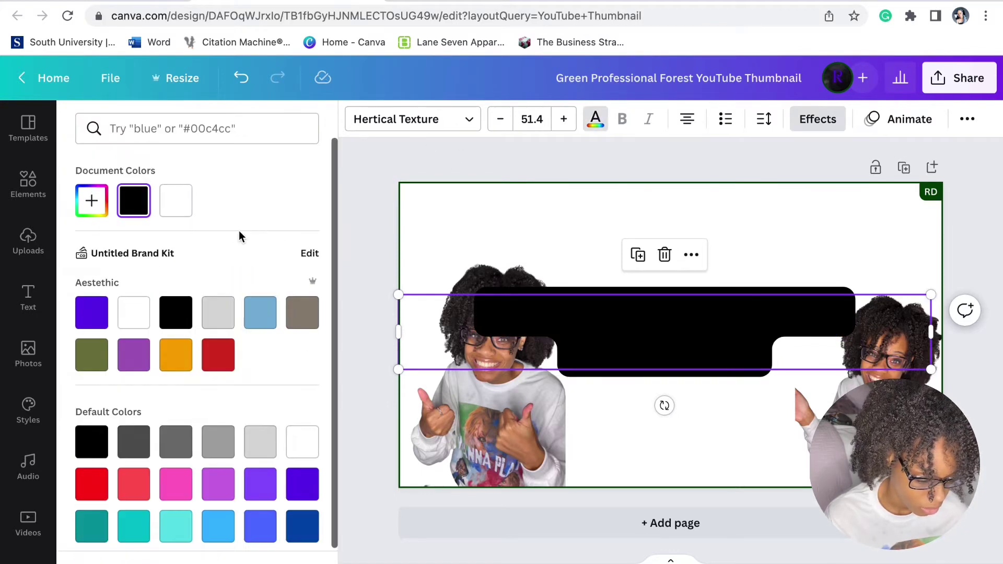
{"action": "left_click", "coordinate": [173, 216]}
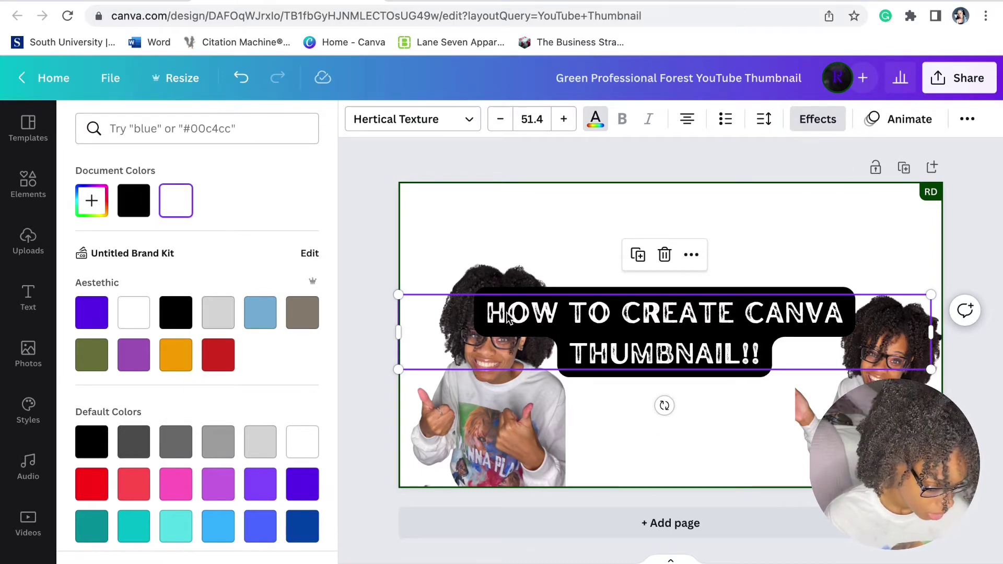
- Set the heading's background effect to roundness 0, spread 45 and transparency 100
{"action": "left_click", "coordinate": [815, 121]}
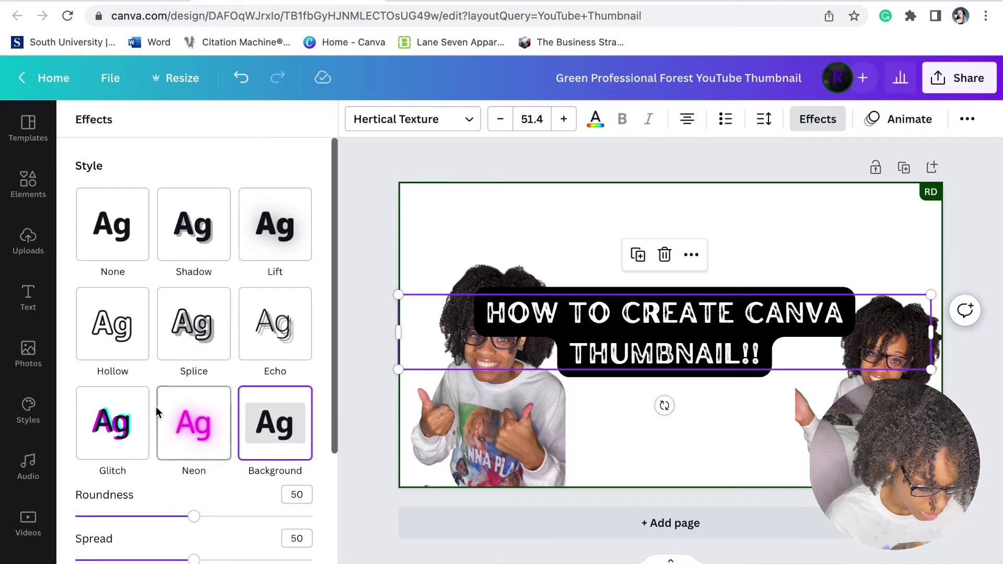
{"action": "scroll", "coordinate": [156, 428], "scroll_direction": "down", "scroll_amount": 2}
{"action": "scroll", "coordinate": [159, 453], "scroll_direction": "down", "scroll_amount": 1}
{"action": "left_click_drag", "start_coordinate": [194, 381], "coordinate": [66, 364]}
{"action": "mouse_move", "coordinate": [198, 425]}
{"action": "left_mouse_down"}
{"action": "mouse_move", "coordinate": [253, 429]}
{"action": "mouse_move", "coordinate": [175, 427]}
{"action": "mouse_move", "coordinate": [186, 426]}
{"action": "left_mouse_up"}
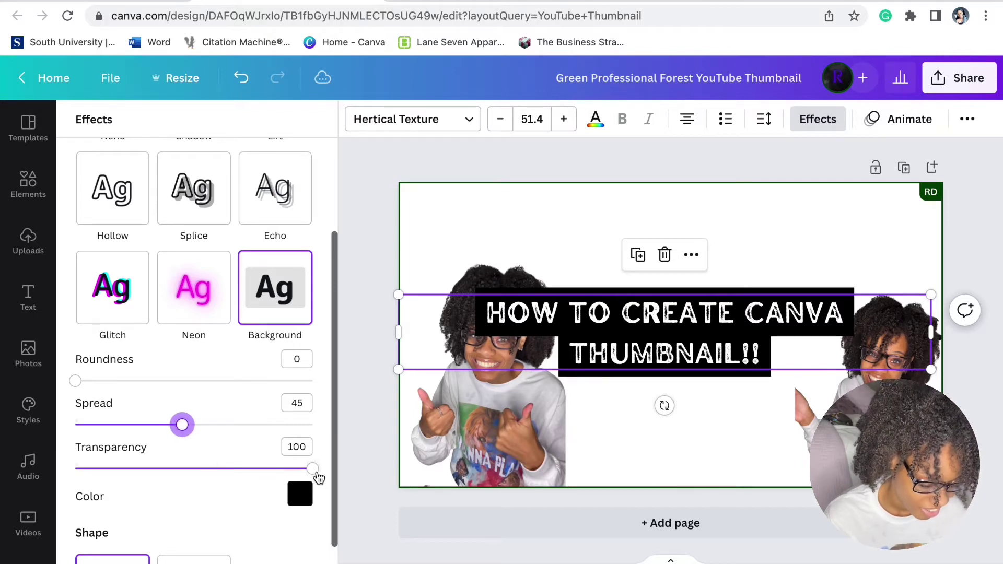
{"action": "left_click_drag", "start_coordinate": [298, 475], "coordinate": [323, 472]}
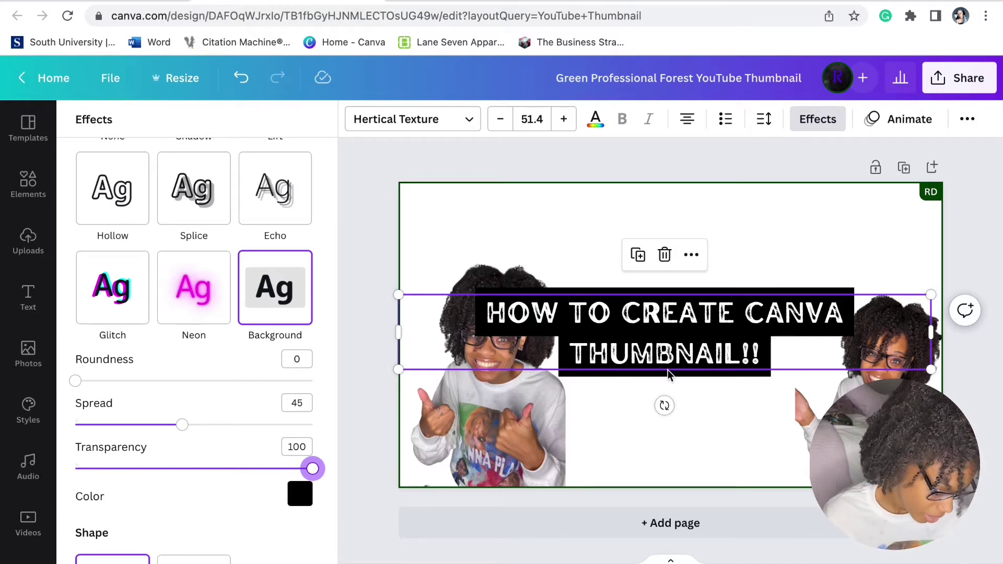
- Move the heading up slightly and give it the Neon effect in red, trying light blue and orange first
{"action": "mouse_move", "coordinate": [672, 353]}
{"action": "left_mouse_down"}
{"action": "mouse_move", "coordinate": [671, 370]}
{"action": "mouse_move", "coordinate": [672, 324]}
{"action": "mouse_move", "coordinate": [673, 335]}
{"action": "left_mouse_up"}
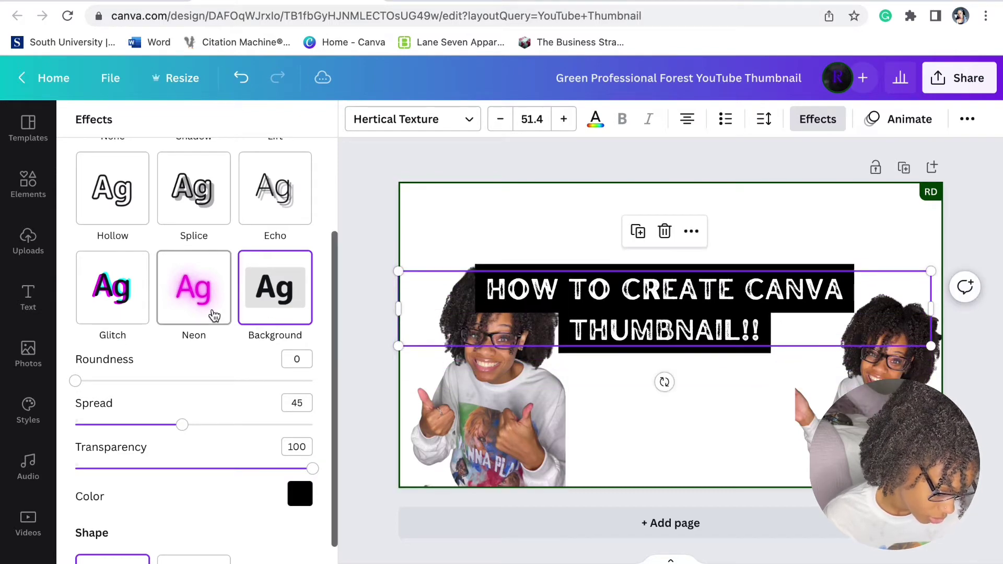
{"action": "left_click", "coordinate": [214, 314]}
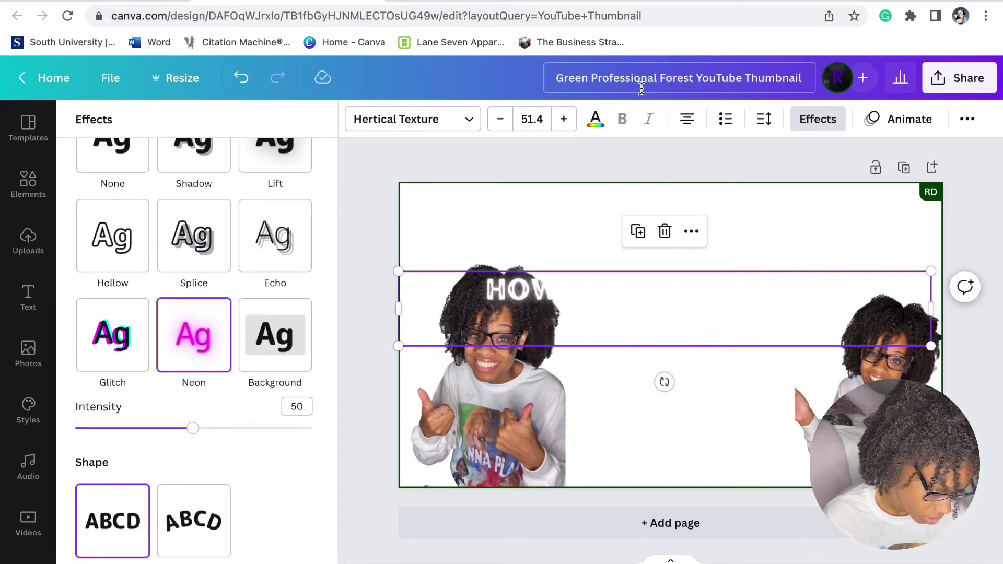
{"action": "left_click", "coordinate": [596, 118]}
{"action": "scroll", "coordinate": [193, 436], "scroll_direction": "down", "scroll_amount": 2}
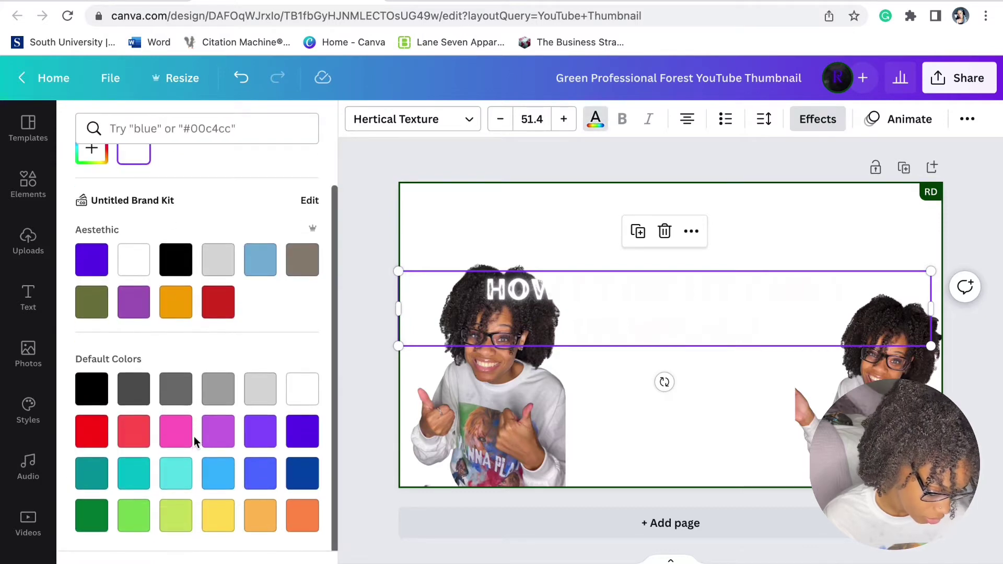
{"action": "left_click", "coordinate": [224, 464]}
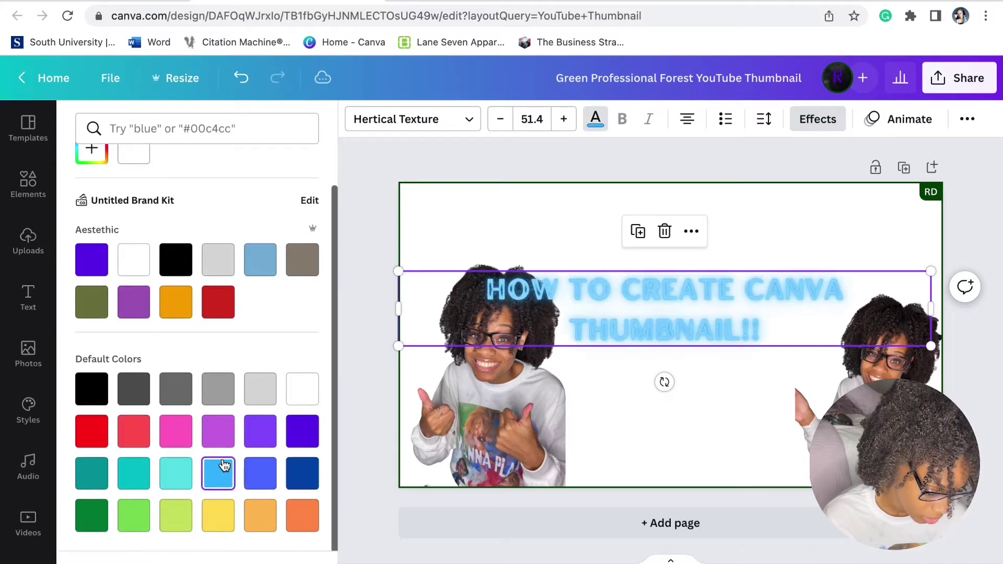
{"action": "left_click", "coordinate": [302, 515]}
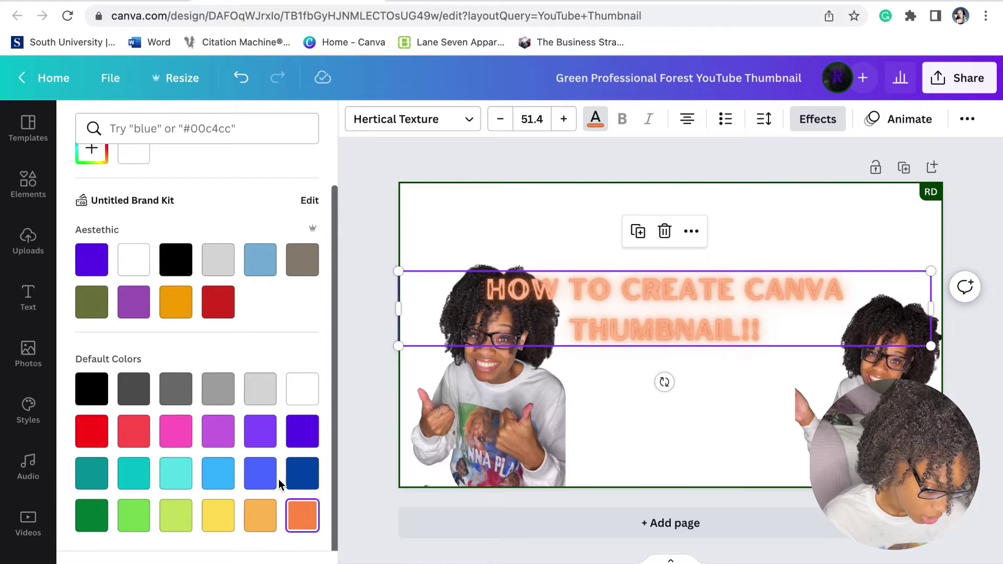
{"action": "left_click", "coordinate": [98, 439]}
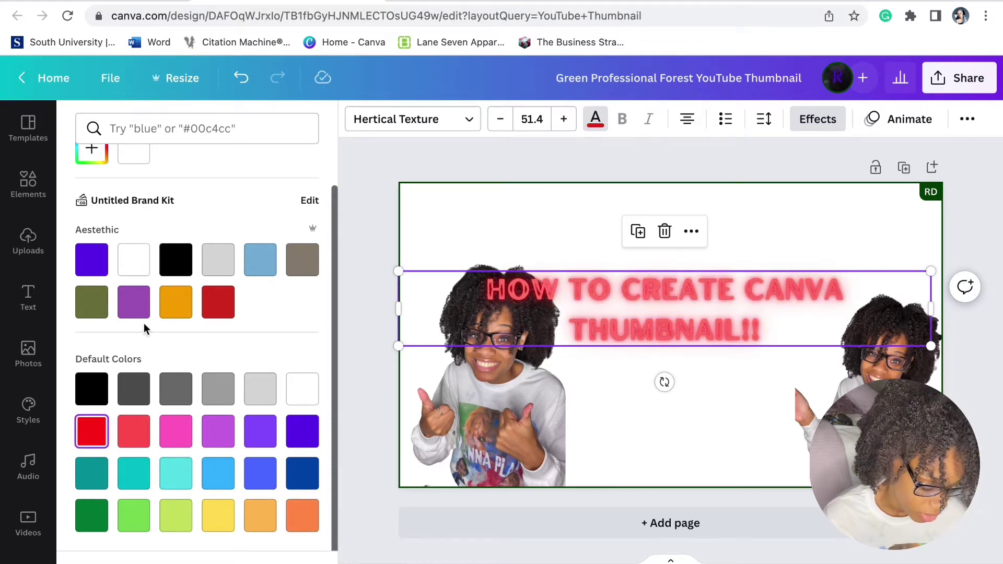
{"action": "scroll", "coordinate": [145, 328], "scroll_direction": "up", "scroll_amount": 2}
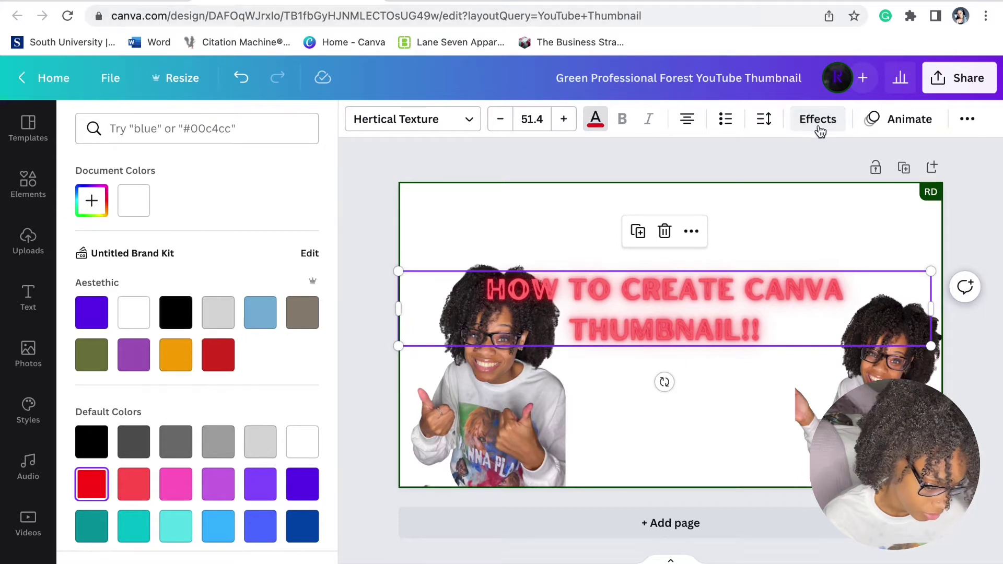
- Adjust the heading's Neon effect intensity, trying 88 and settling on 37
{"action": "left_click", "coordinate": [819, 128]}
{"action": "left_click", "coordinate": [190, 518]}
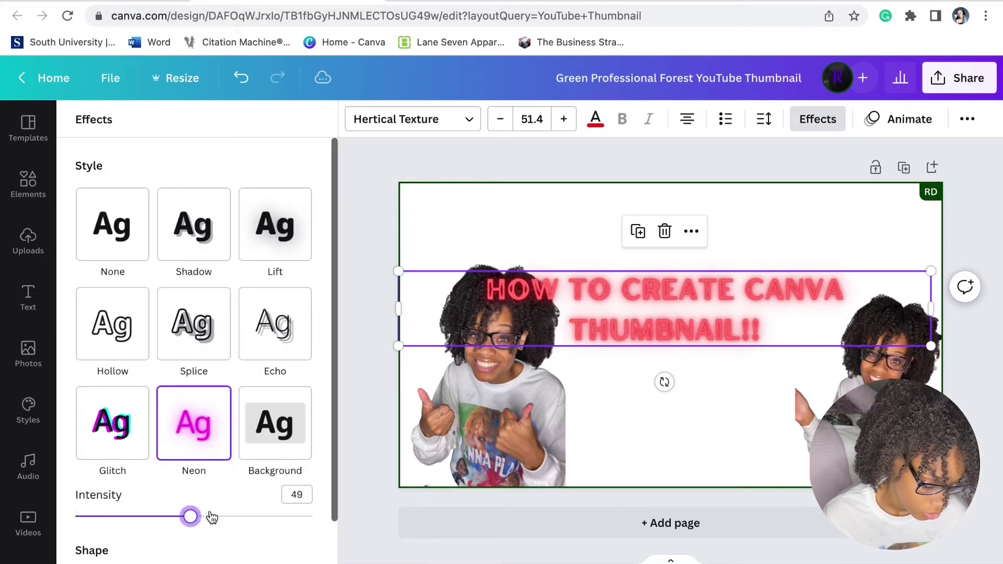
{"action": "left_click_drag", "start_coordinate": [211, 517], "coordinate": [284, 514]}
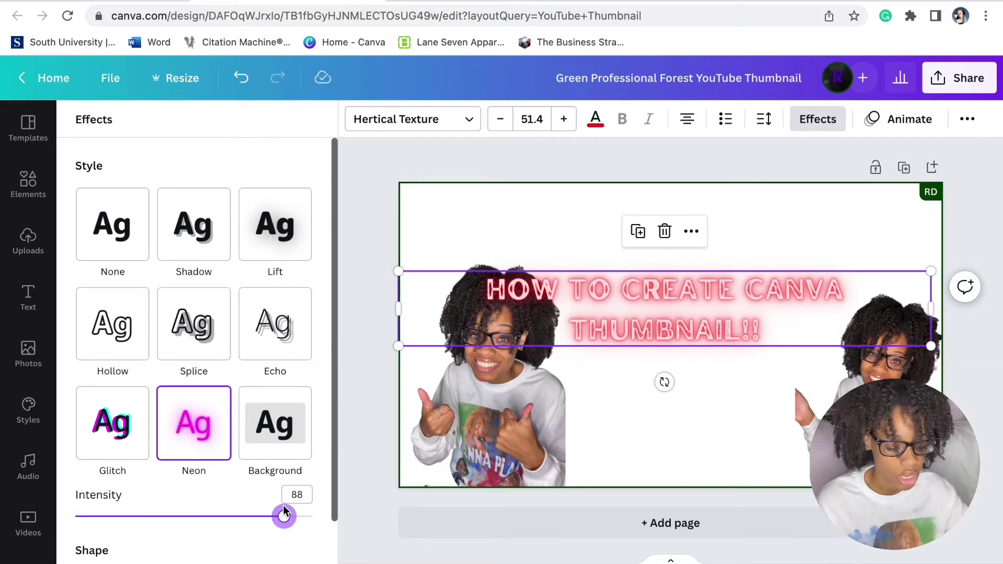
{"action": "left_click_drag", "start_coordinate": [289, 526], "coordinate": [162, 501]}
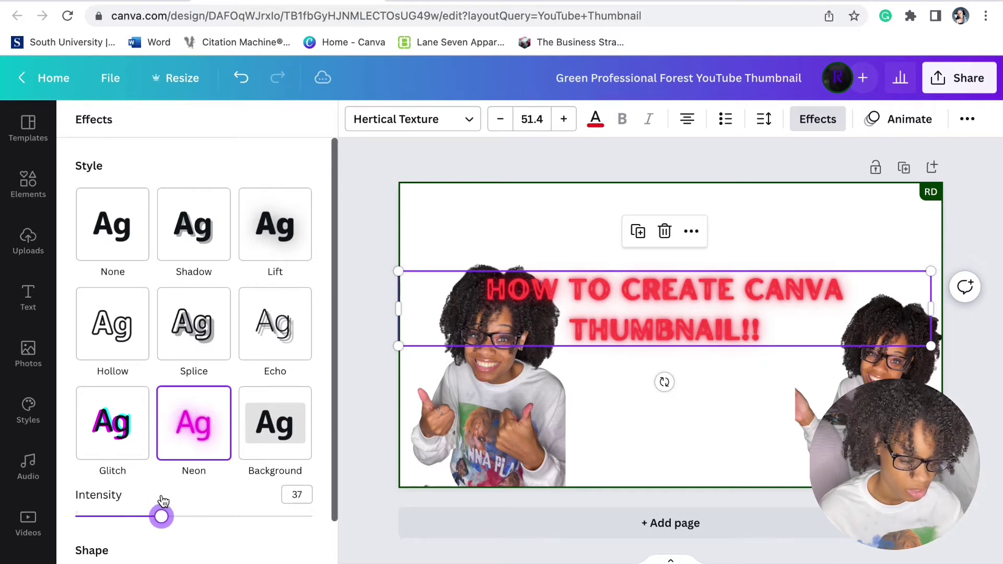
{"action": "left_click", "coordinate": [651, 469]}
- Duplicate the neon heading, apply the Hollow effect to the copy and align it exactly over the original
{"action": "left_click", "coordinate": [685, 327]}
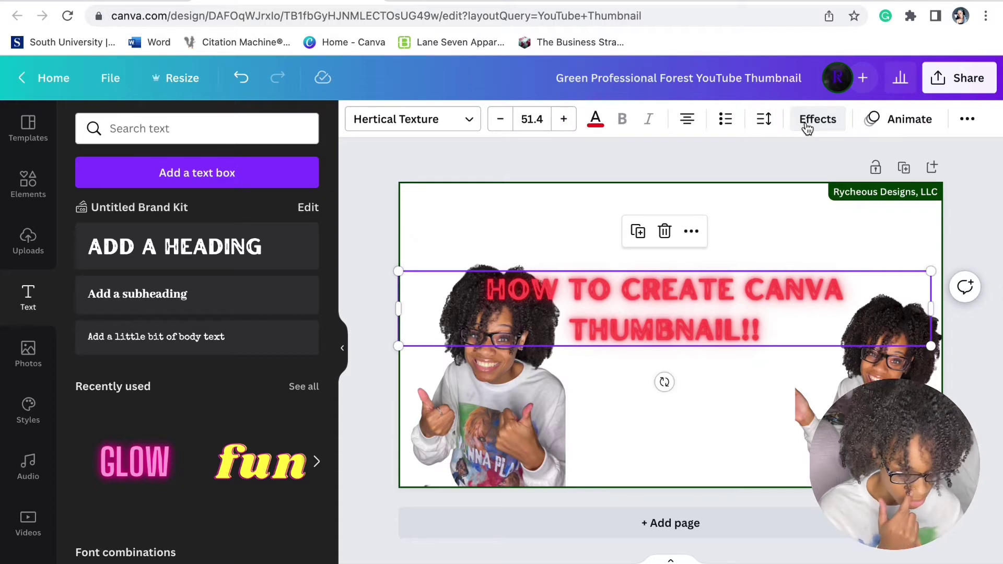
{"action": "left_click", "coordinate": [647, 232]}
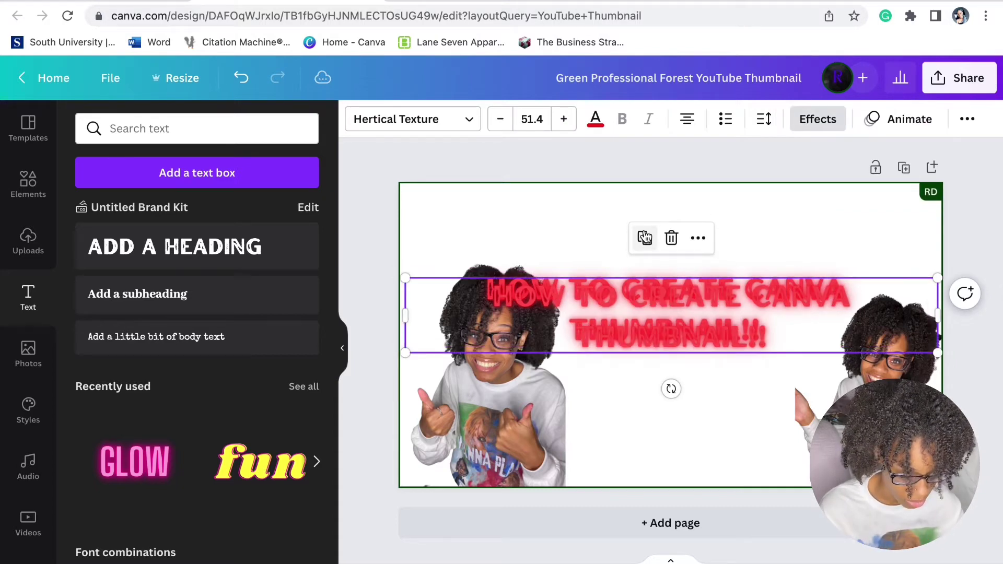
{"action": "left_click", "coordinate": [818, 121]}
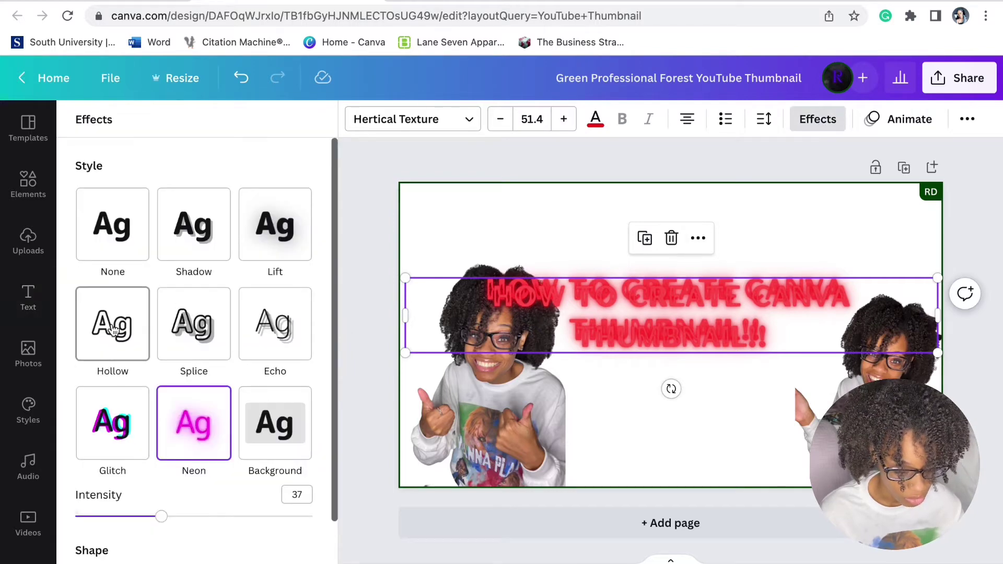
{"action": "left_click", "coordinate": [113, 326]}
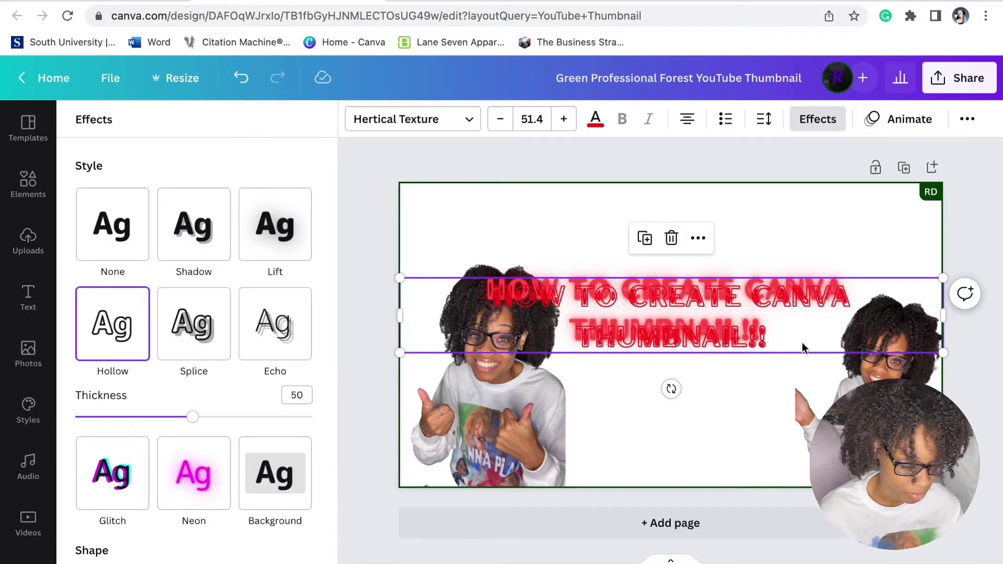
{"action": "left_click_drag", "start_coordinate": [801, 342], "coordinate": [795, 336]}
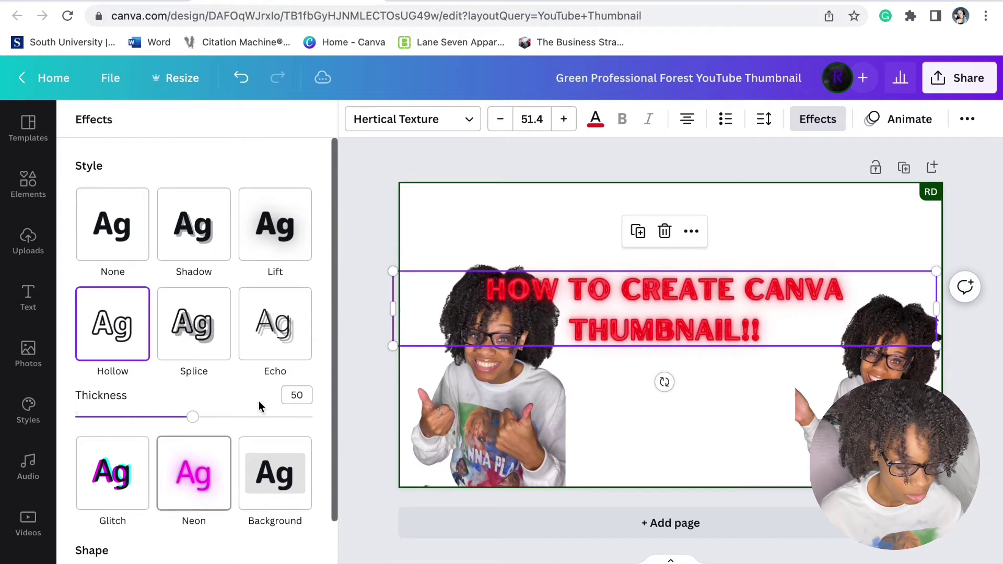
- Set the hollow heading copy's text colour to black
{"action": "scroll", "coordinate": [259, 400], "scroll_direction": "down", "scroll_amount": 2}
{"action": "left_click", "coordinate": [595, 119]}
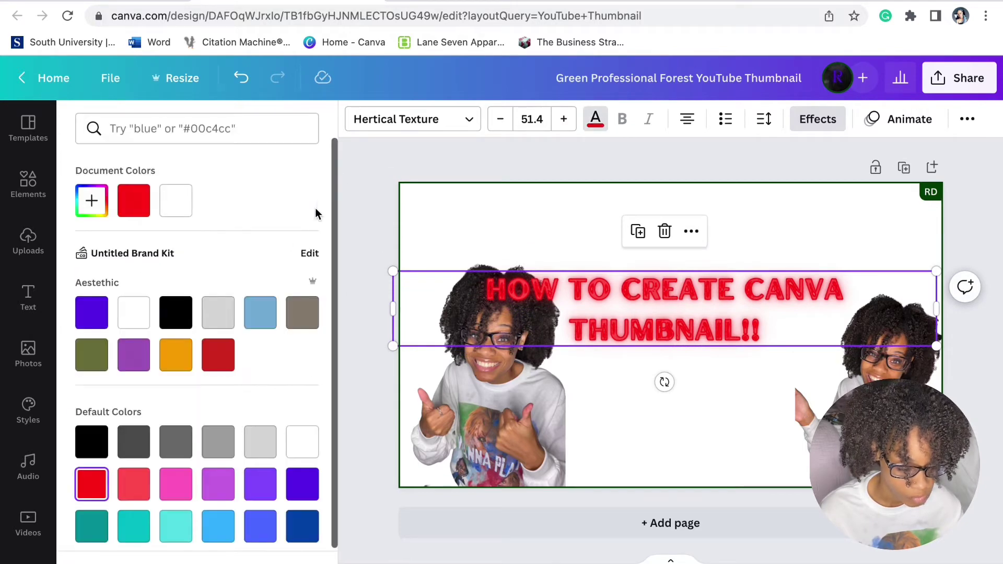
{"action": "left_click", "coordinate": [176, 312]}
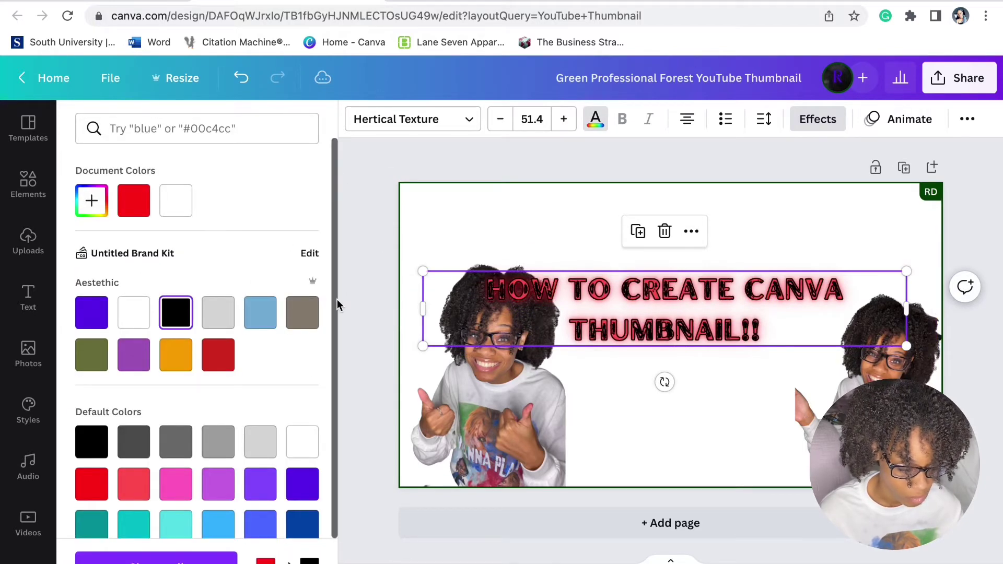
- Send the black hollow copy one layer backward behind the neon heading and increase its outline thickness
{"action": "left_click", "coordinate": [967, 120]}
{"action": "left_click", "coordinate": [810, 158]}
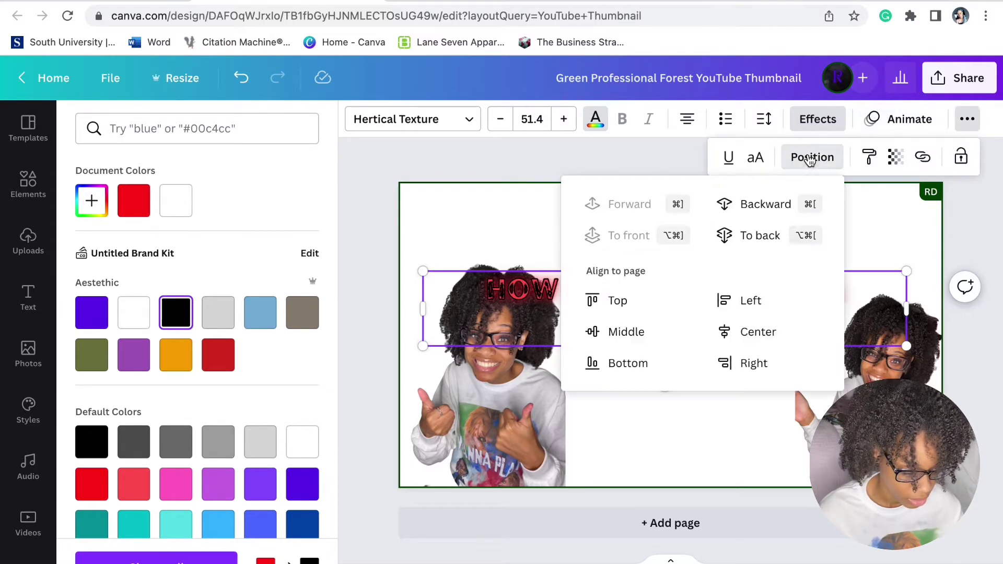
{"action": "left_click", "coordinate": [728, 200]}
{"action": "left_click", "coordinate": [378, 261]}
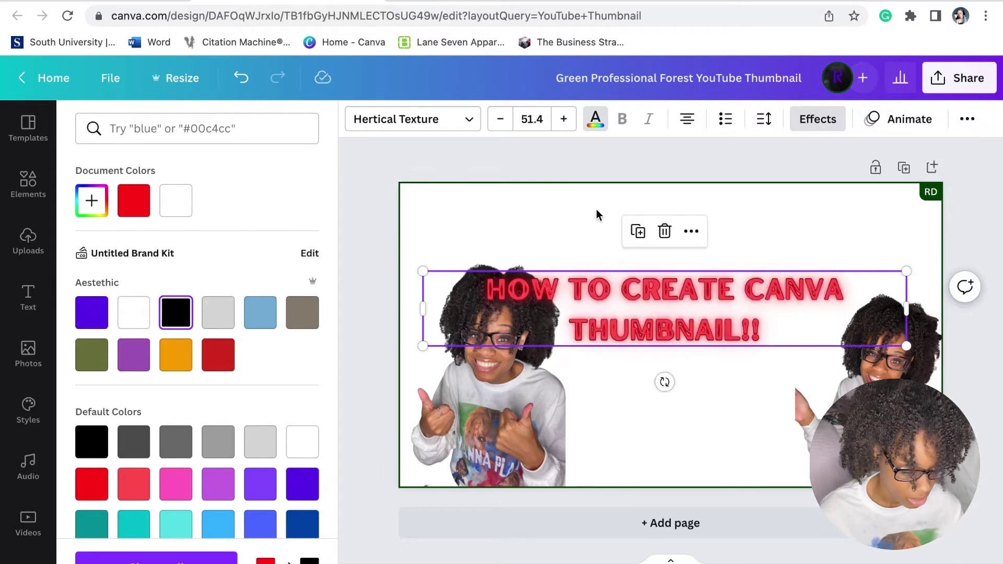
{"action": "left_click", "coordinate": [816, 120]}
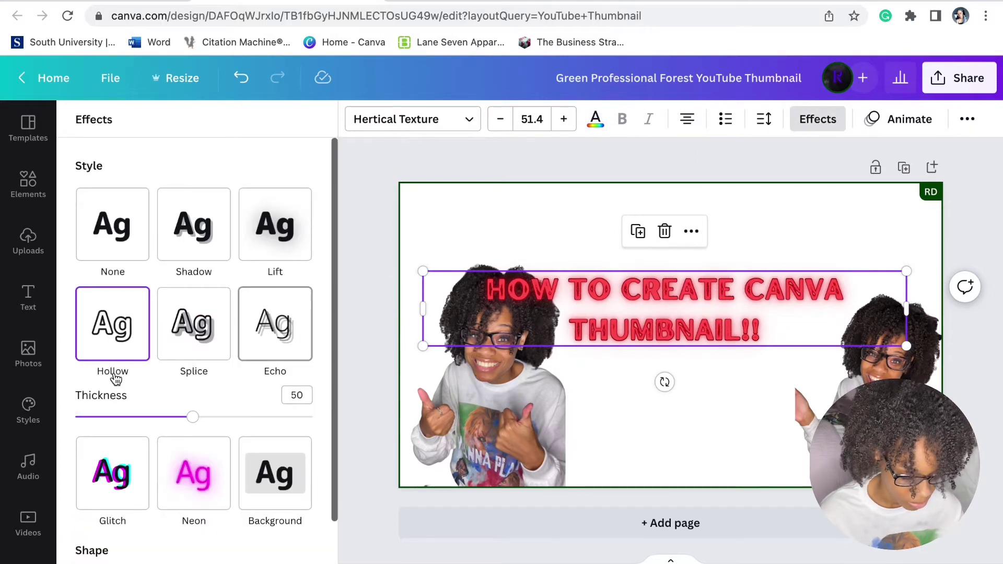
{"action": "left_click_drag", "start_coordinate": [193, 418], "coordinate": [349, 412]}
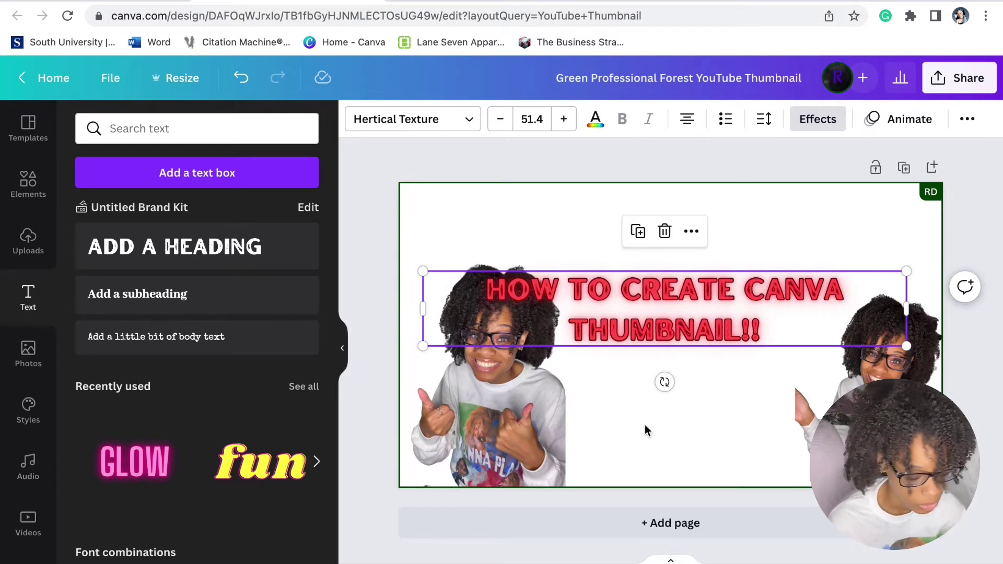
- Swap the two photos, placing the thumbs-up photo in the page's lower-right corner and the open-hands photo in the lower-left
{"action": "left_click", "coordinate": [504, 417]}
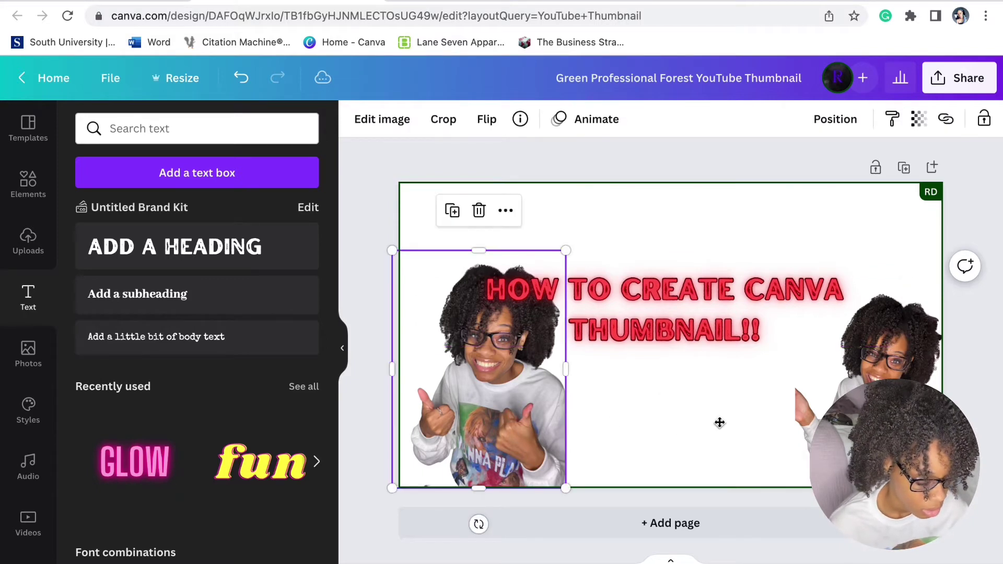
{"action": "left_click_drag", "start_coordinate": [720, 422], "coordinate": [490, 428]}
{"action": "left_click_drag", "start_coordinate": [803, 415], "coordinate": [886, 474]}
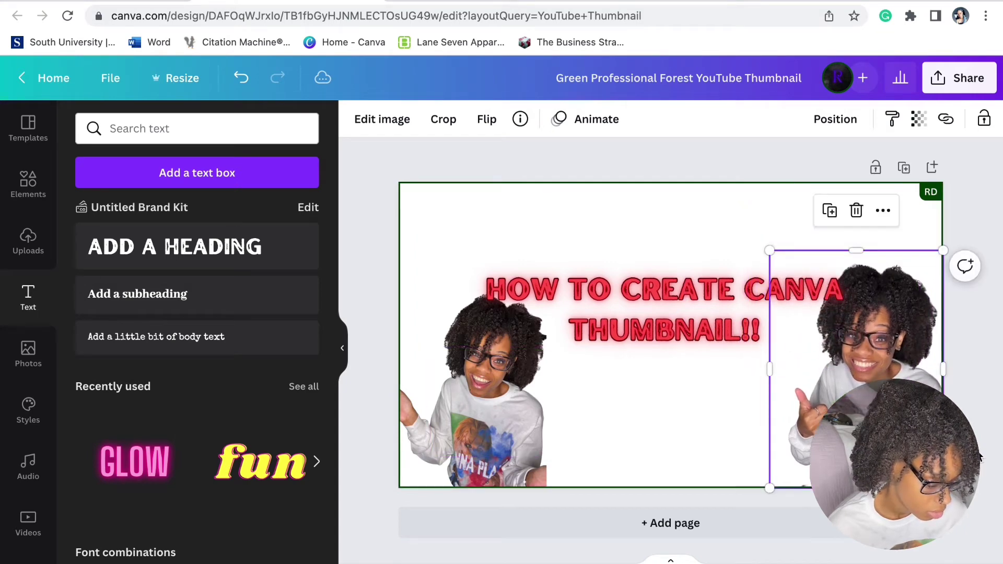
{"action": "left_click", "coordinate": [749, 405]}
{"action": "left_click", "coordinate": [407, 291]}
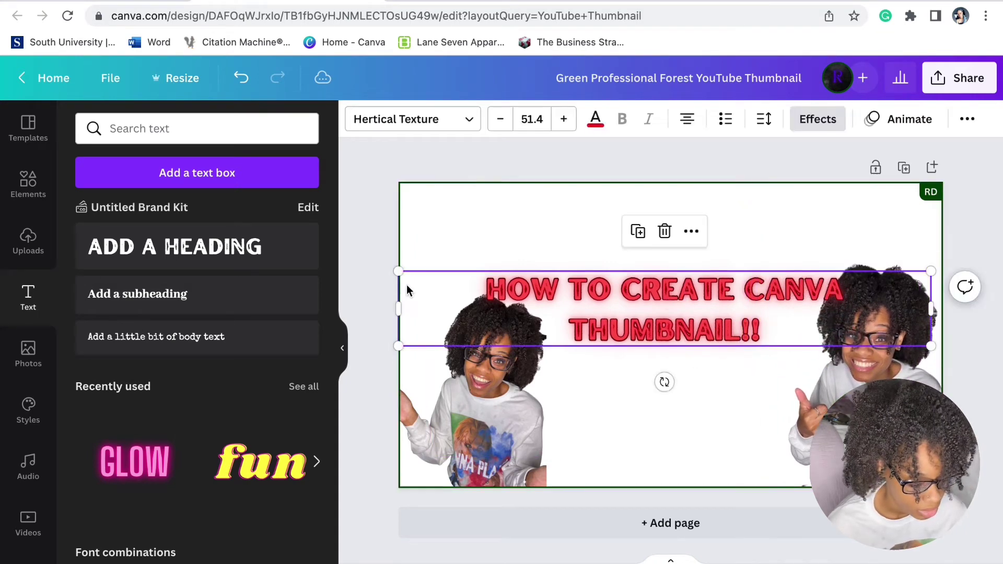
{"action": "left_click", "coordinate": [400, 309]}
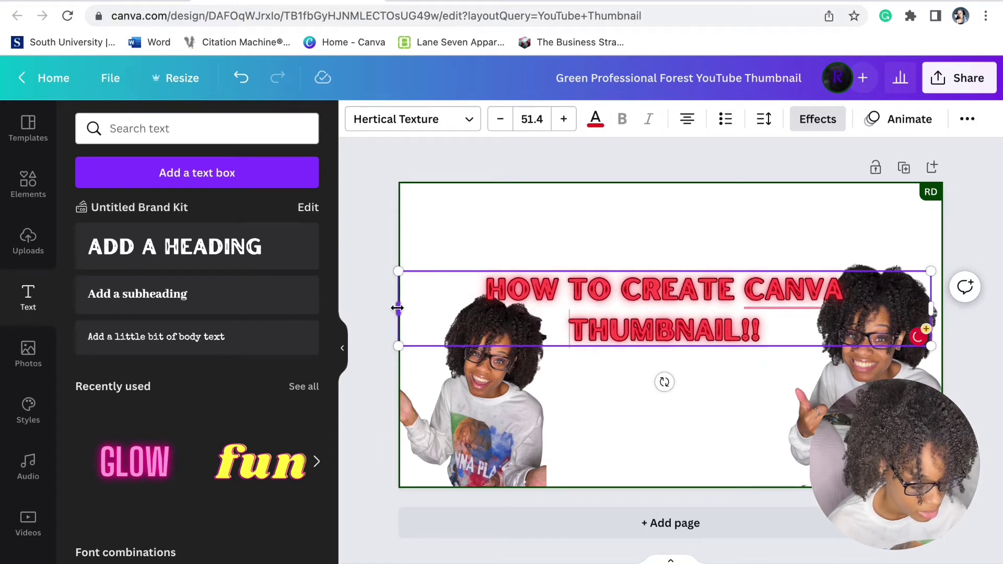
{"action": "mouse_move", "coordinate": [411, 307]}
{"action": "left_mouse_down"}
{"action": "mouse_move", "coordinate": [450, 304]}
{"action": "mouse_move", "coordinate": [416, 297]}
{"action": "mouse_move", "coordinate": [414, 307]}
{"action": "left_mouse_up"}
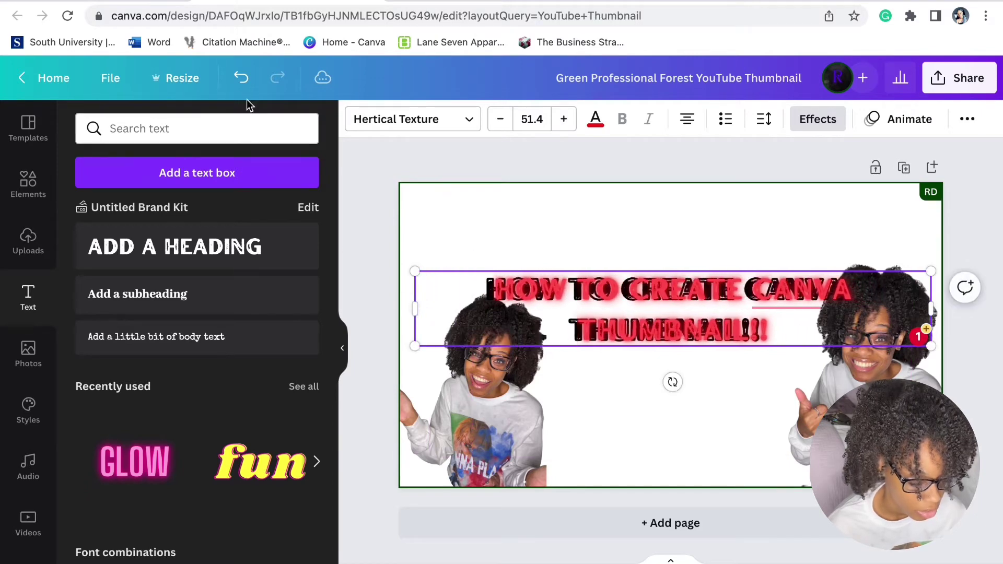
{"action": "left_click", "coordinate": [242, 84]}
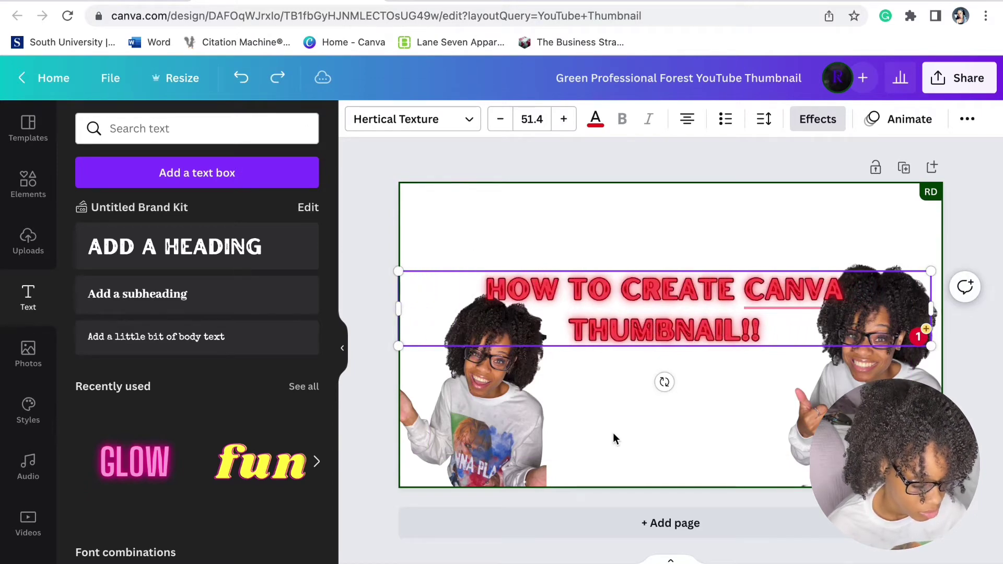
{"action": "left_click", "coordinate": [381, 255]}
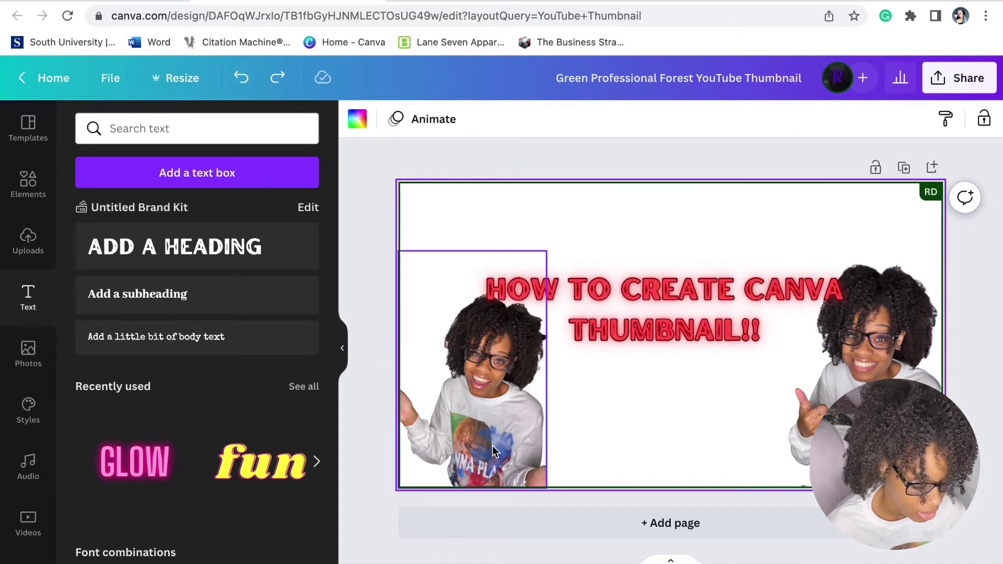
- Move the open-hands photo partly off the page's right edge and group the neon and hollow heading layers together
{"action": "left_click_drag", "start_coordinate": [493, 453], "coordinate": [962, 452]}
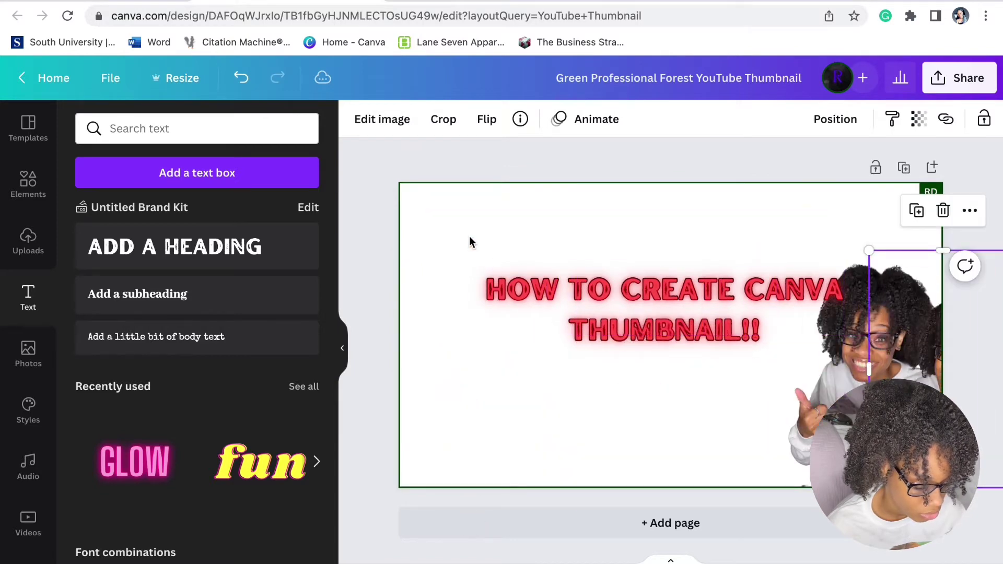
{"action": "left_click_drag", "start_coordinate": [470, 251], "coordinate": [604, 325]}
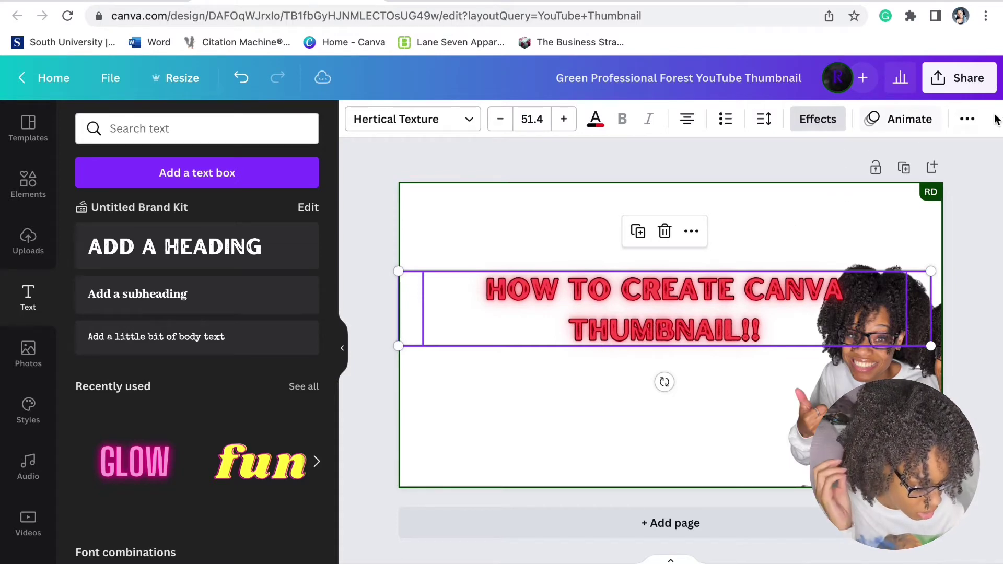
{"action": "left_click", "coordinate": [976, 124]}
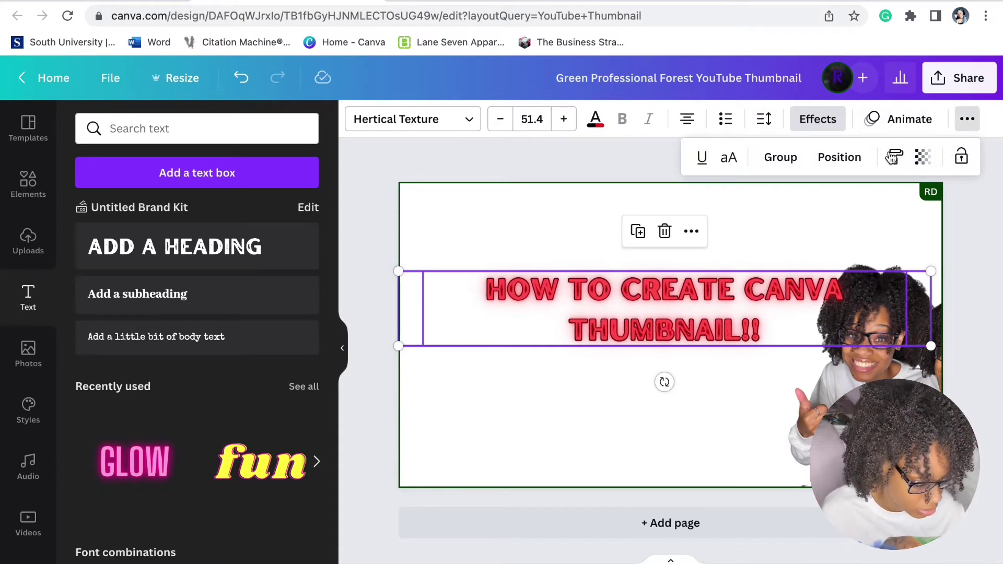
{"action": "left_click", "coordinate": [960, 156]}
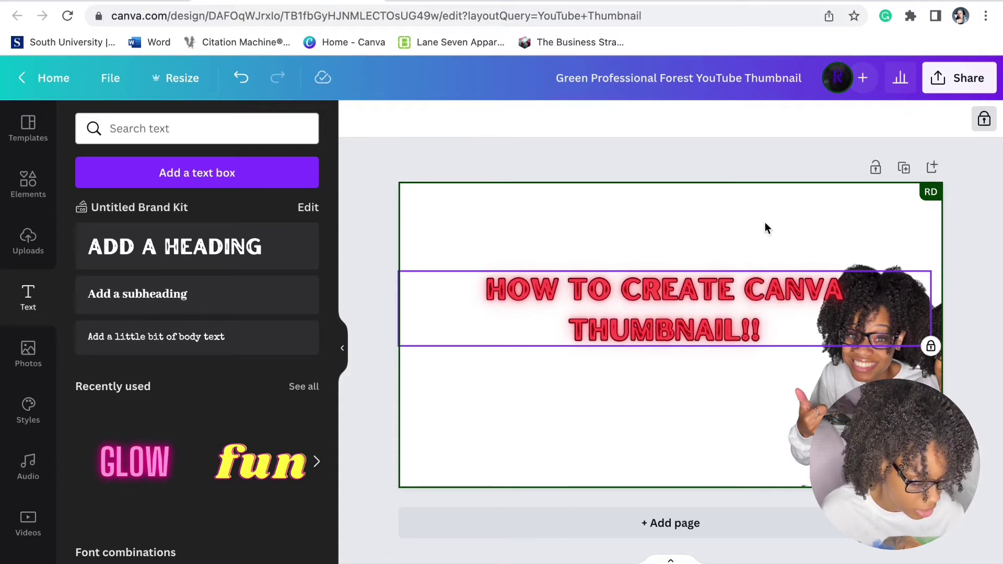
{"action": "left_click", "coordinate": [984, 119]}
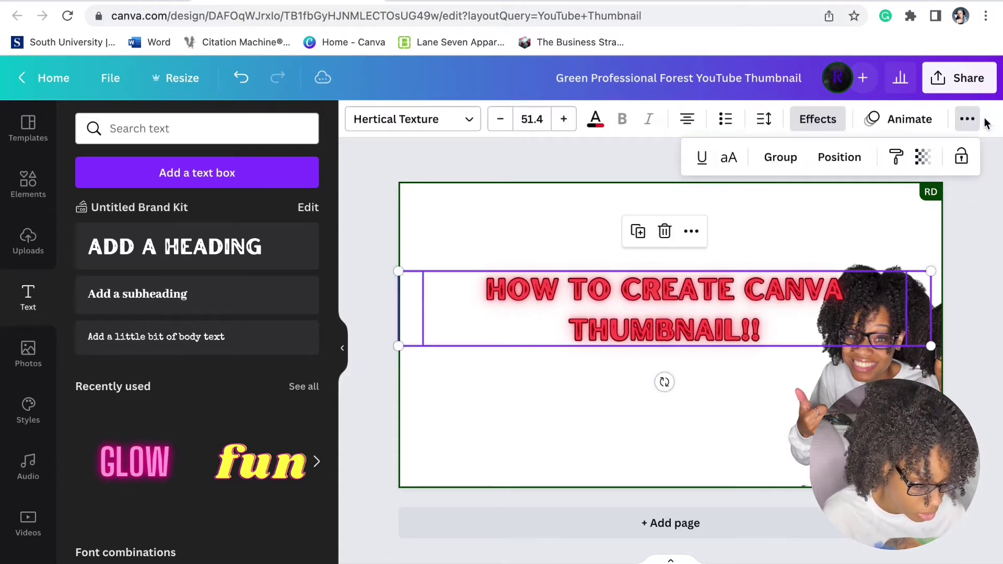
{"action": "left_click", "coordinate": [780, 158]}
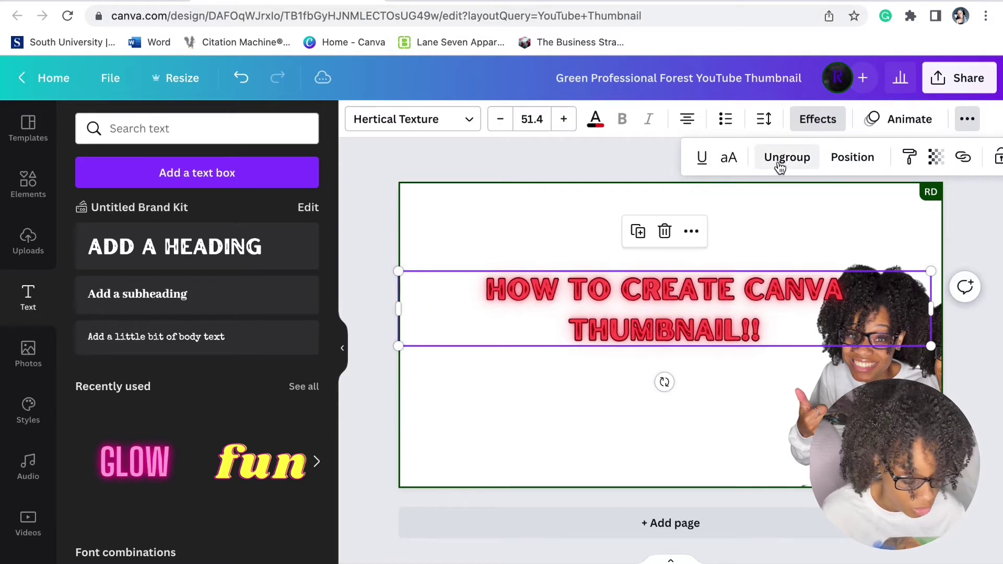
- Narrow the grouped heading's text frame, enlarge the heading to font size 59.5 and centre it horizontally on the page
{"action": "left_click_drag", "start_coordinate": [394, 310], "coordinate": [504, 302]}
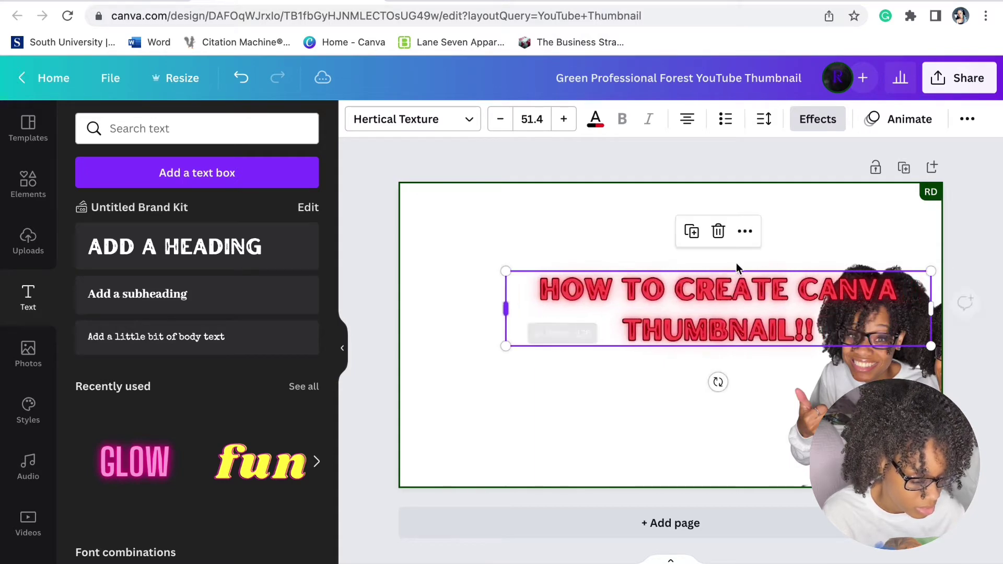
{"action": "left_click_drag", "start_coordinate": [927, 309], "coordinate": [909, 309]}
{"action": "left_click_drag", "start_coordinate": [666, 309], "coordinate": [611, 313]}
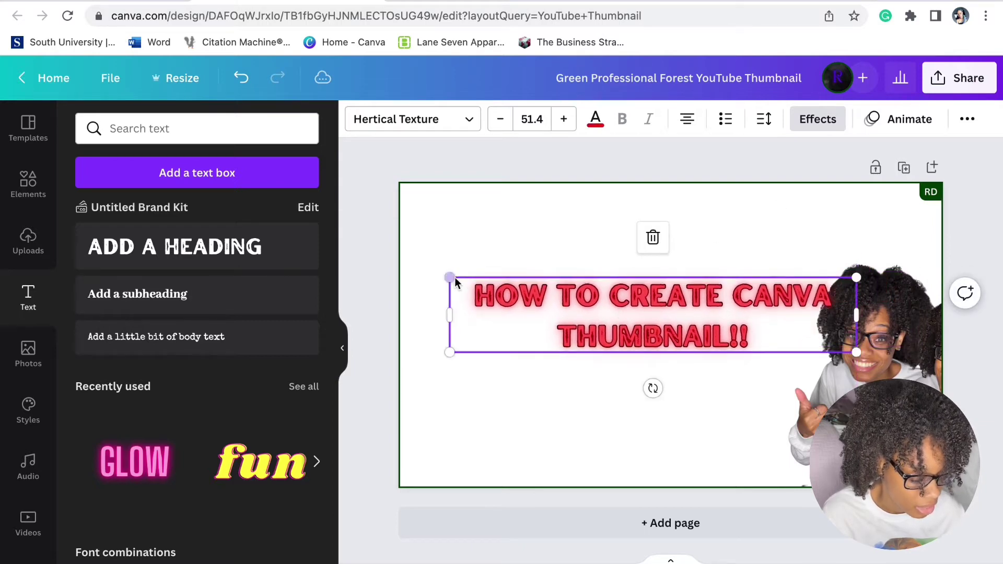
{"action": "left_click_drag", "start_coordinate": [449, 278], "coordinate": [408, 270]}
{"action": "left_click_drag", "start_coordinate": [856, 353], "coordinate": [880, 357]}
{"action": "left_click_drag", "start_coordinate": [662, 296], "coordinate": [669, 297]}
- Lock the grouped heading in place on the page
{"action": "left_click", "coordinate": [967, 119]}
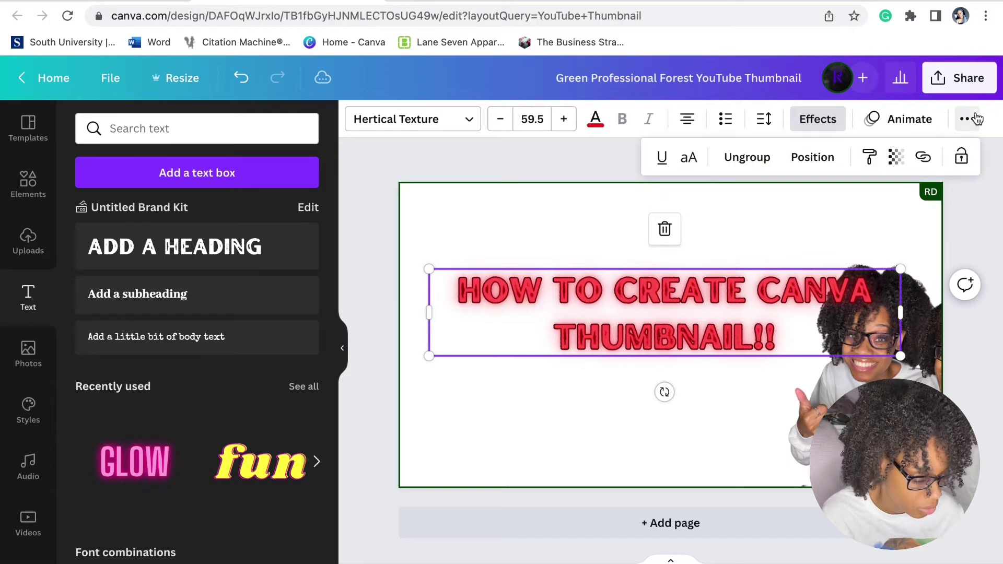
{"action": "left_click", "coordinate": [962, 159]}
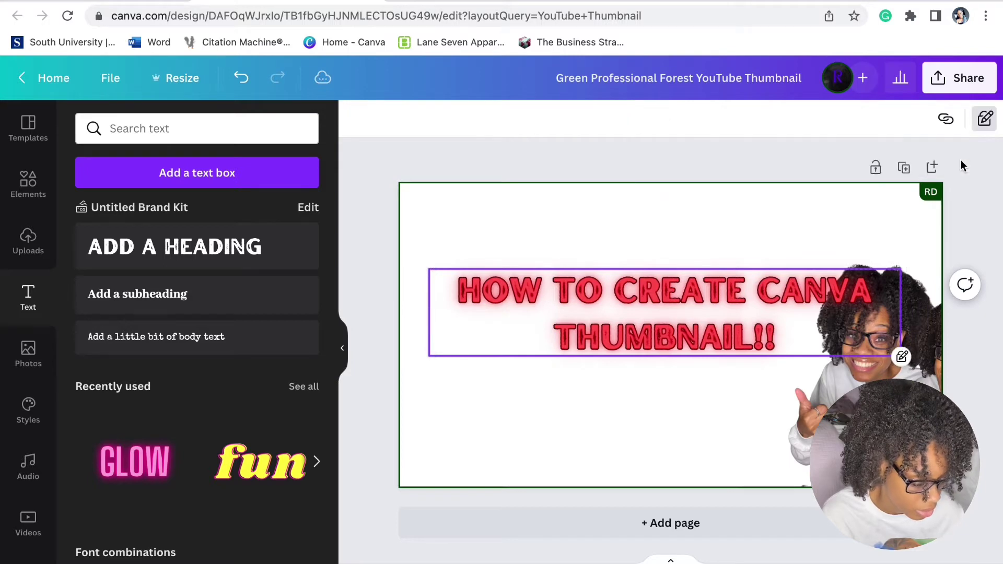
{"action": "left_click", "coordinate": [634, 415]}
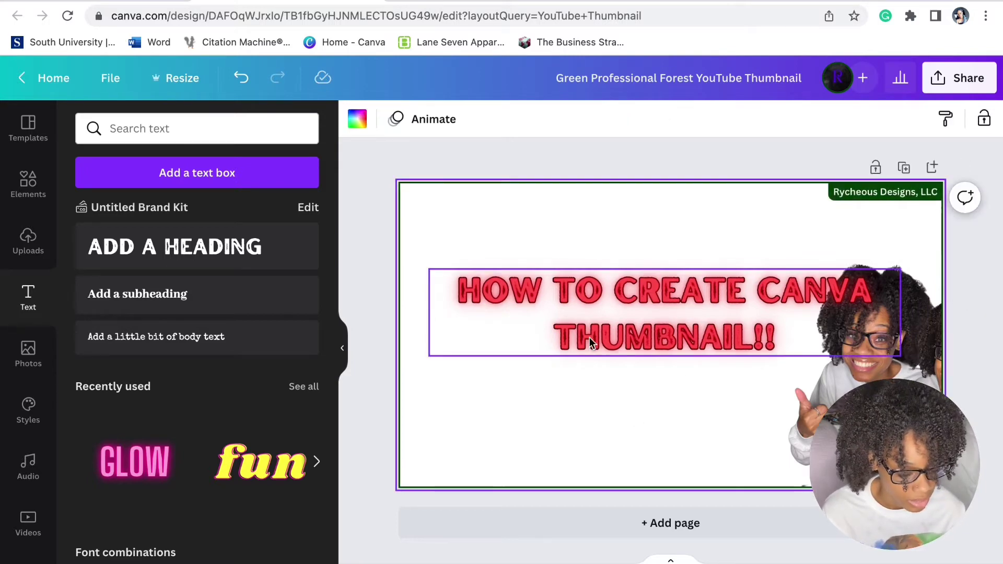
{"action": "left_click", "coordinate": [611, 296]}
{"action": "left_click", "coordinate": [538, 393]}
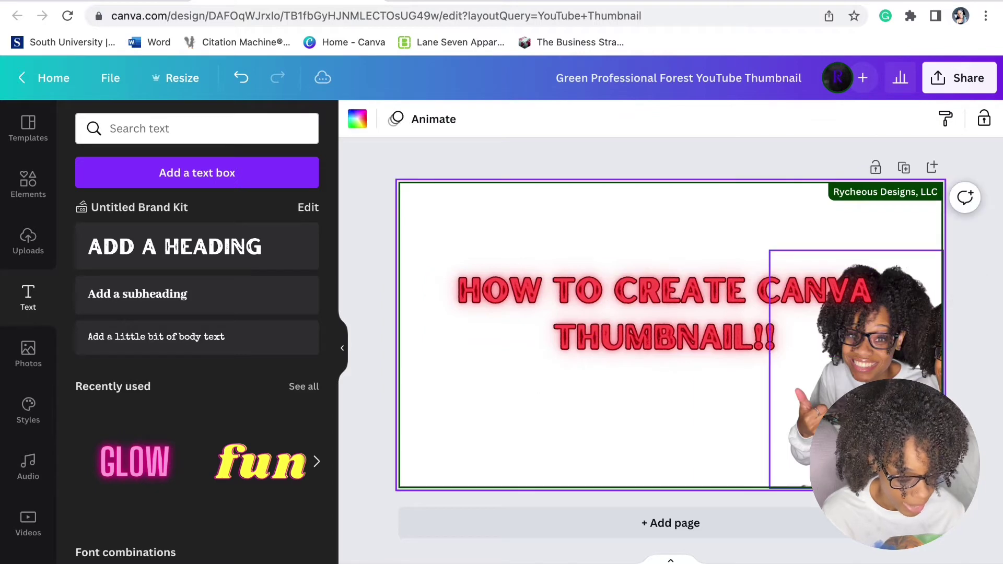
- Move the open-hands photo to the page's lower-left corner and the thumbs-up photo to the lower-right corner
{"action": "left_click", "coordinate": [809, 453]}
{"action": "left_click_drag", "start_coordinate": [751, 437], "coordinate": [778, 386]}
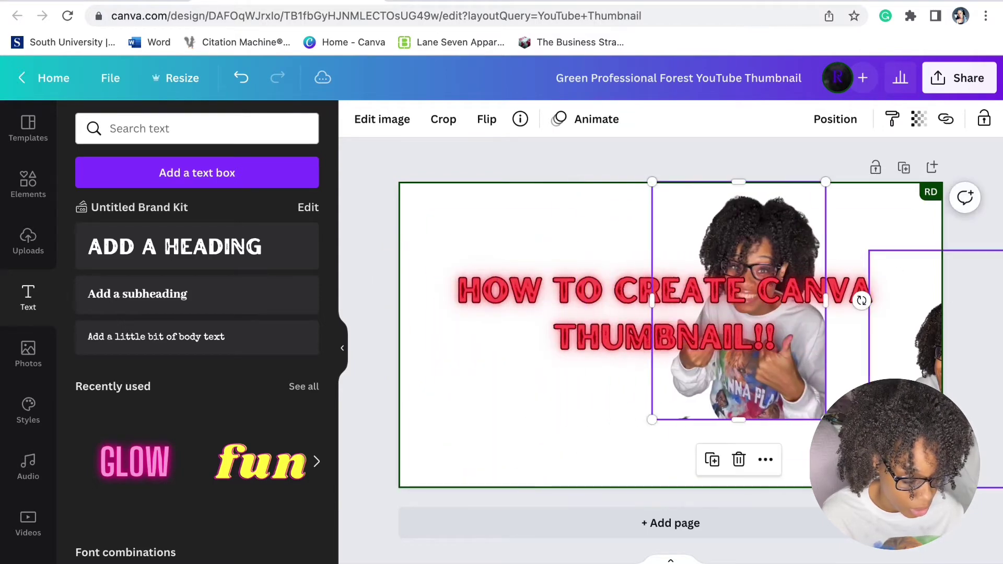
{"action": "left_click_drag", "start_coordinate": [728, 411], "coordinate": [434, 434]}
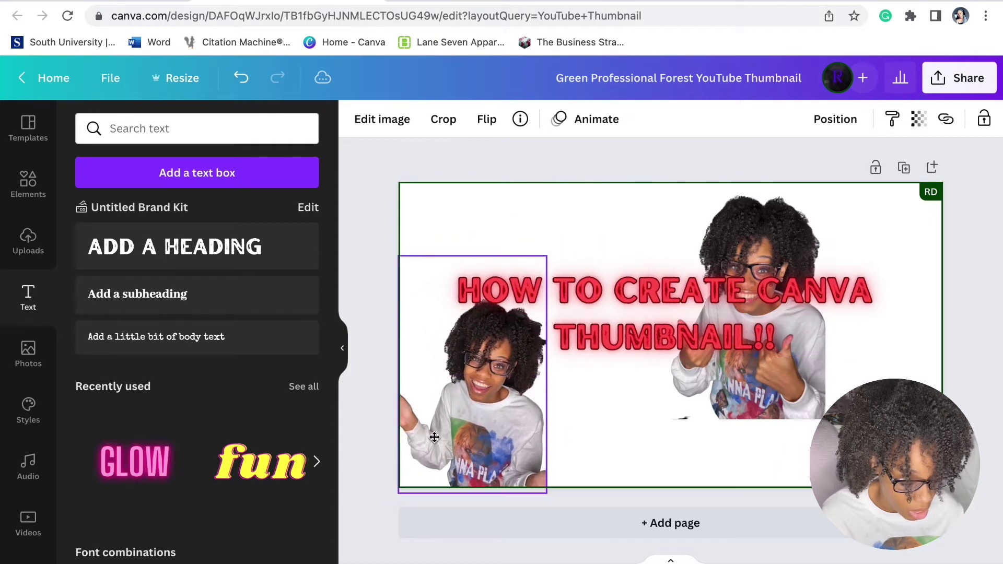
{"action": "left_click", "coordinate": [635, 442]}
{"action": "left_click", "coordinate": [794, 242]}
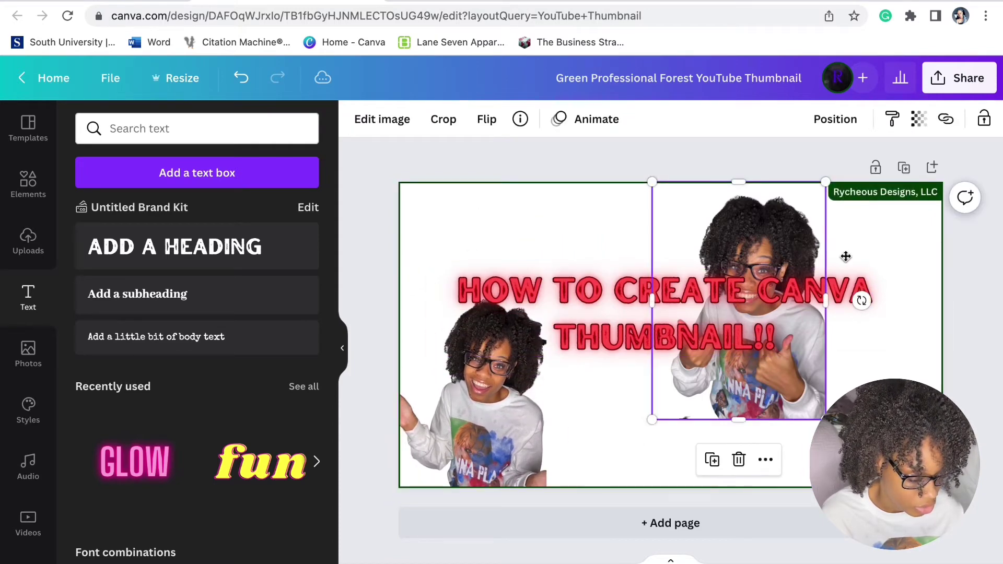
{"action": "left_click_drag", "start_coordinate": [845, 257], "coordinate": [908, 301]}
{"action": "left_click", "coordinate": [975, 340]}
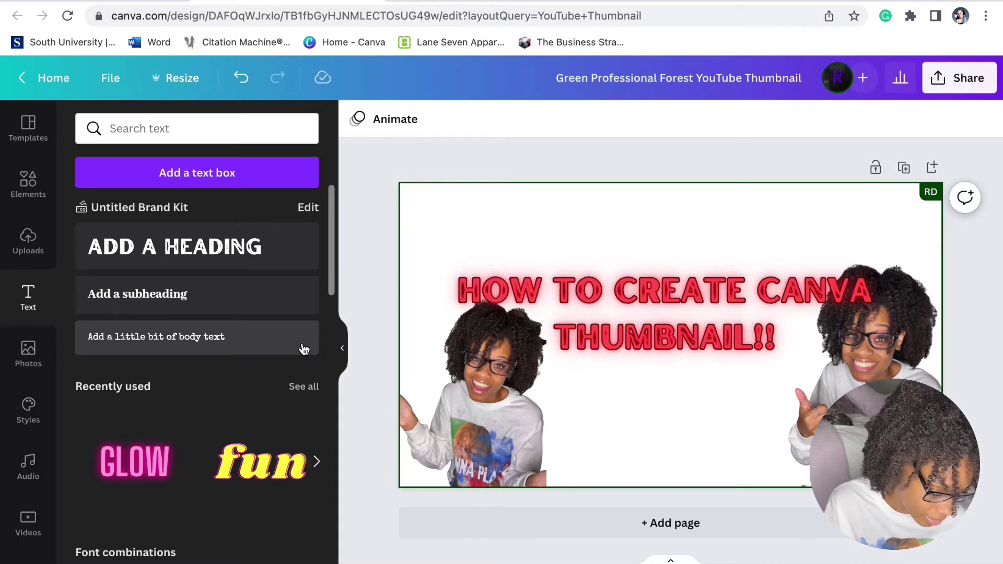
- Search the elements for "frame" and add the laptop frame to the page
{"action": "left_click", "coordinate": [24, 188]}
{"action": "left_click", "coordinate": [216, 129]}
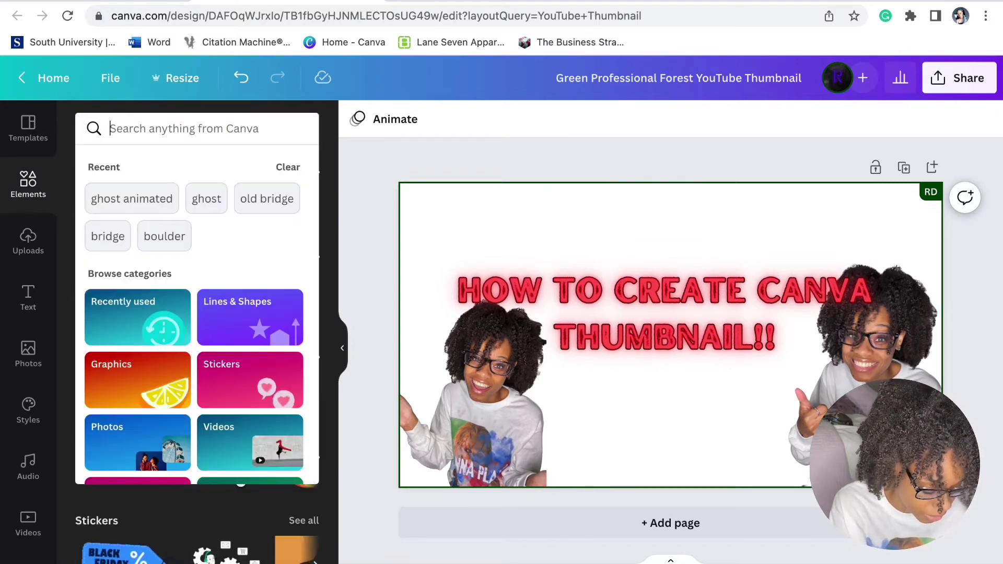
{"action": "type", "text": "frame"}
{"action": "key", "text": "Return"}
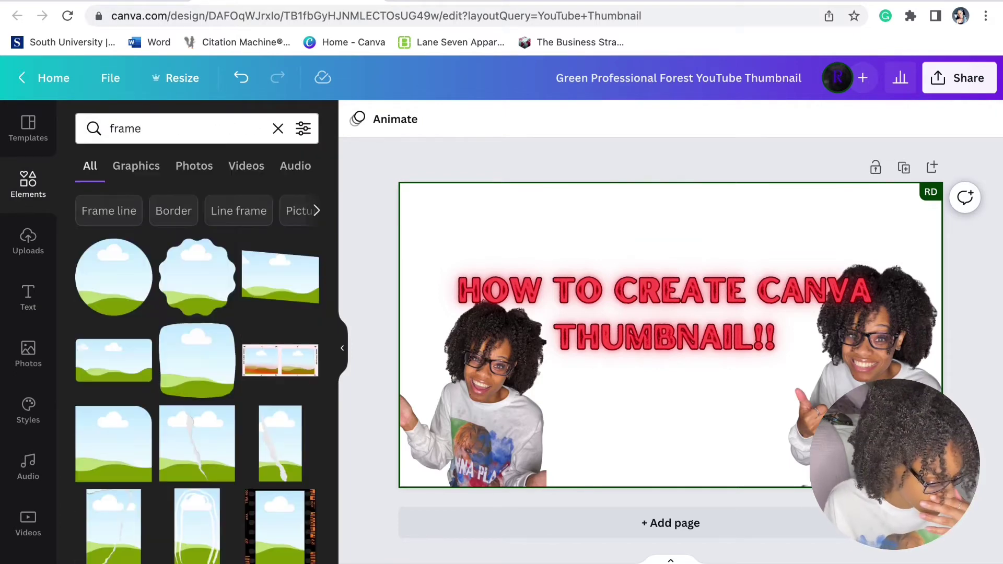
{"action": "scroll", "coordinate": [147, 440], "scroll_direction": "down", "scroll_amount": 10}
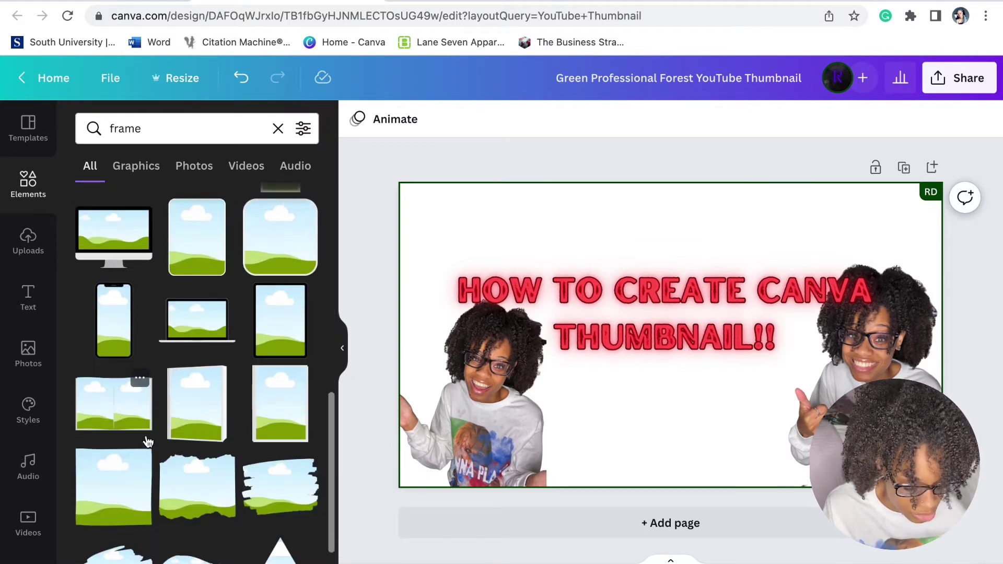
{"action": "scroll", "coordinate": [146, 434], "scroll_direction": "up", "scroll_amount": 2}
{"action": "scroll", "coordinate": [148, 439], "scroll_direction": "down", "scroll_amount": 1}
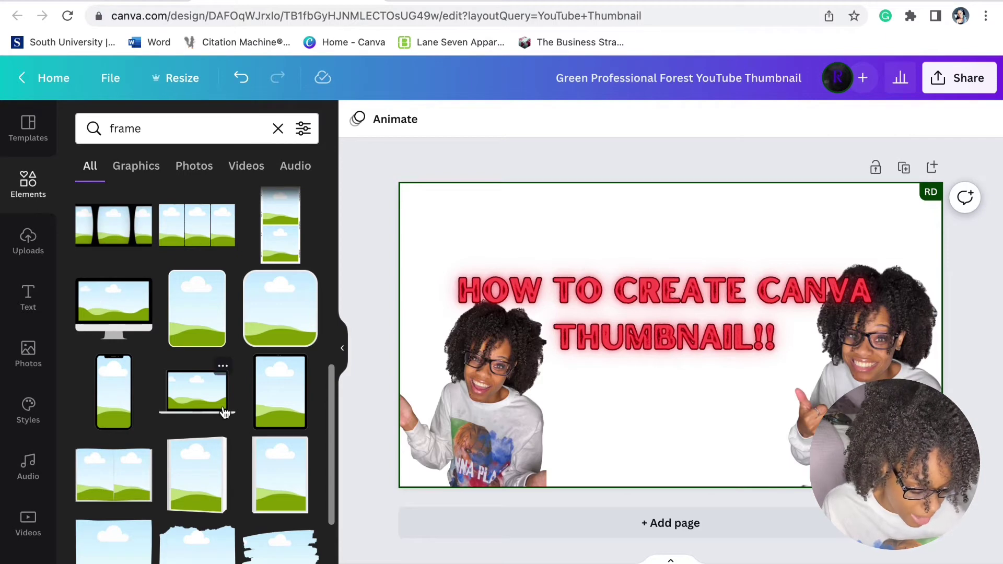
{"action": "scroll", "coordinate": [224, 410], "scroll_direction": "down", "scroll_amount": 5}
{"action": "scroll", "coordinate": [223, 412], "scroll_direction": "down", "scroll_amount": 3}
{"action": "scroll", "coordinate": [224, 413], "scroll_direction": "up", "scroll_amount": 8}
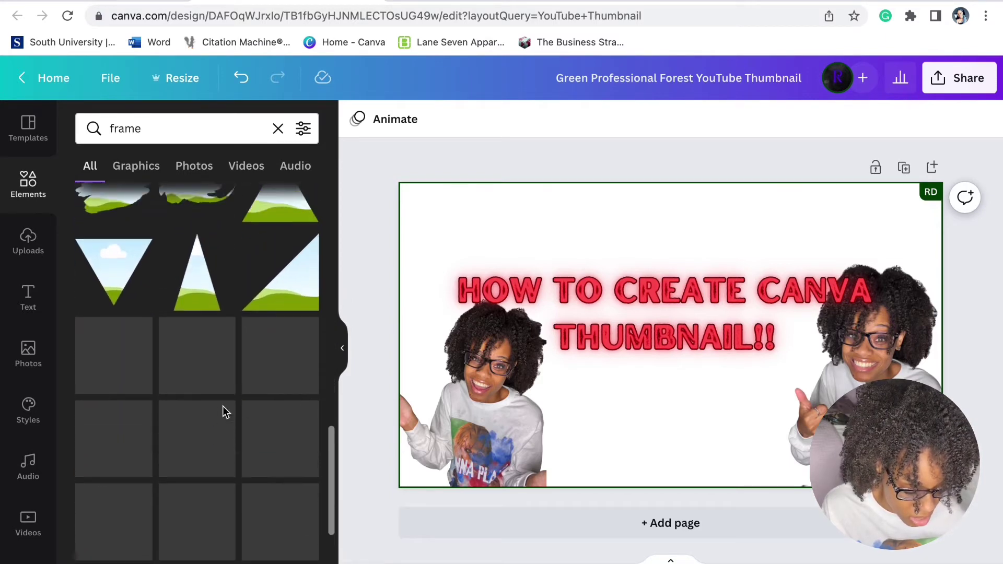
{"action": "scroll", "coordinate": [224, 413], "scroll_direction": "up", "scroll_amount": 3}
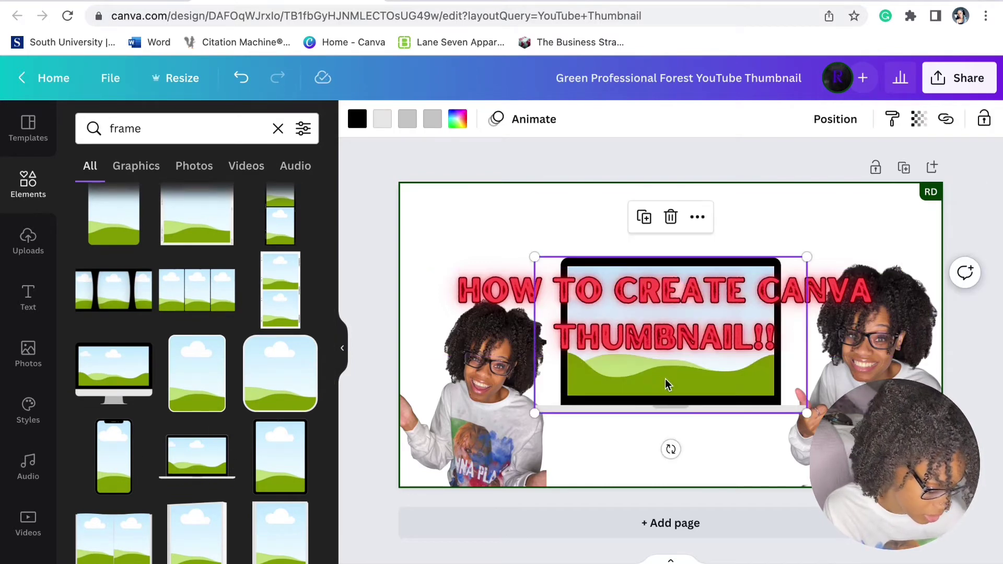
- Shrink the laptop frame and place it at the bottom centre of the page, below the heading
{"action": "left_click_drag", "start_coordinate": [667, 380], "coordinate": [640, 444]}
{"action": "left_click_drag", "start_coordinate": [546, 345], "coordinate": [669, 417]}
{"action": "left_click_drag", "start_coordinate": [714, 458], "coordinate": [630, 462]}
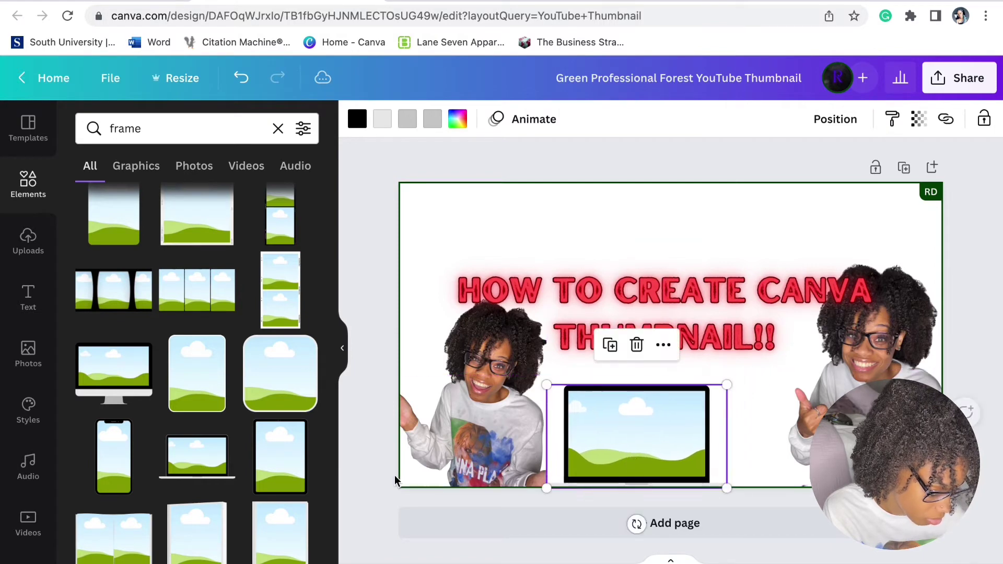
- Add the smartphone frame, shrink it and place it beside the laptop frame along the page's bottom edge
{"action": "left_click", "coordinate": [96, 471]}
{"action": "left_click_drag", "start_coordinate": [664, 382], "coordinate": [743, 454]}
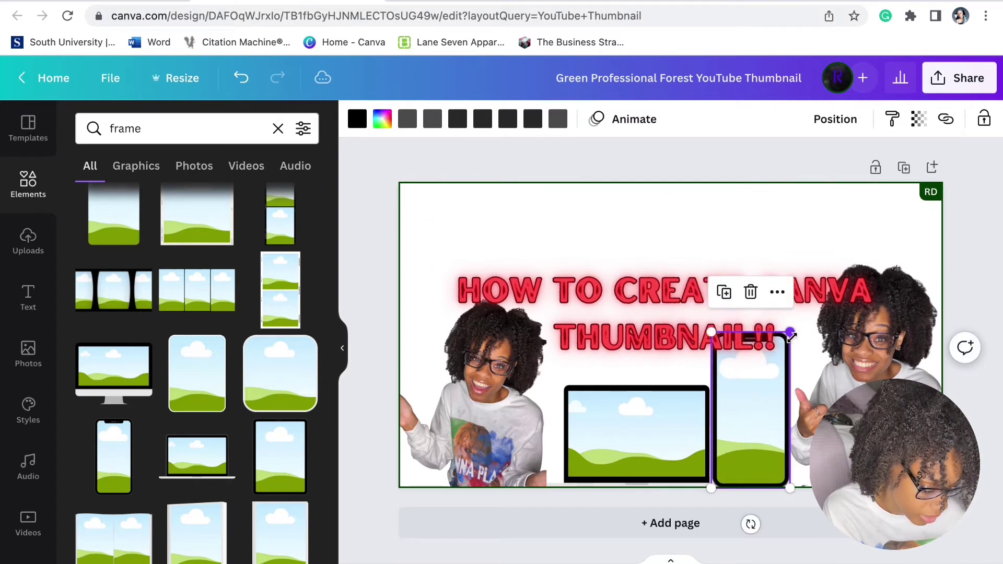
{"action": "left_click_drag", "start_coordinate": [791, 337], "coordinate": [776, 389]}
{"action": "left_click_drag", "start_coordinate": [745, 440], "coordinate": [761, 436]}
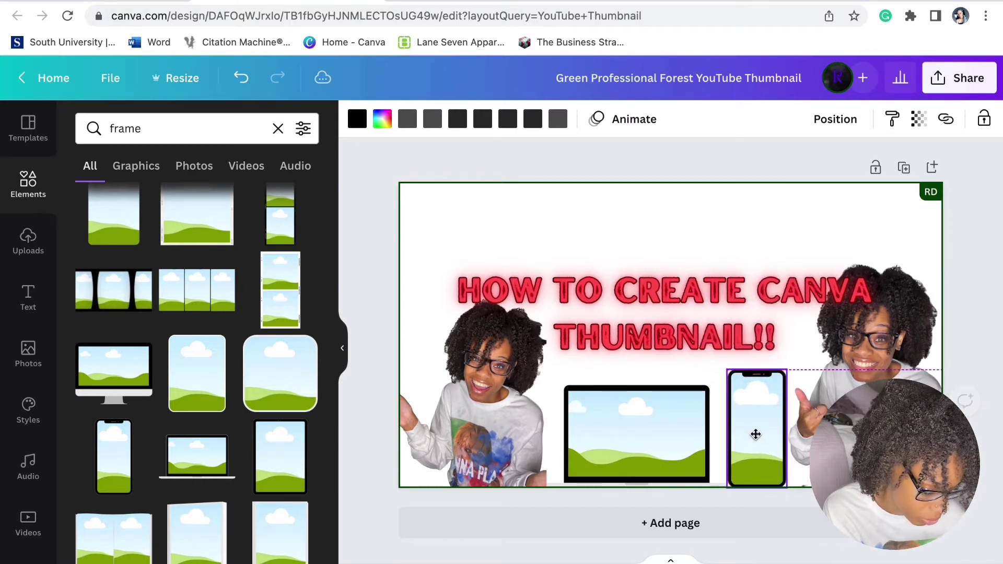
{"action": "left_click", "coordinate": [682, 436]}
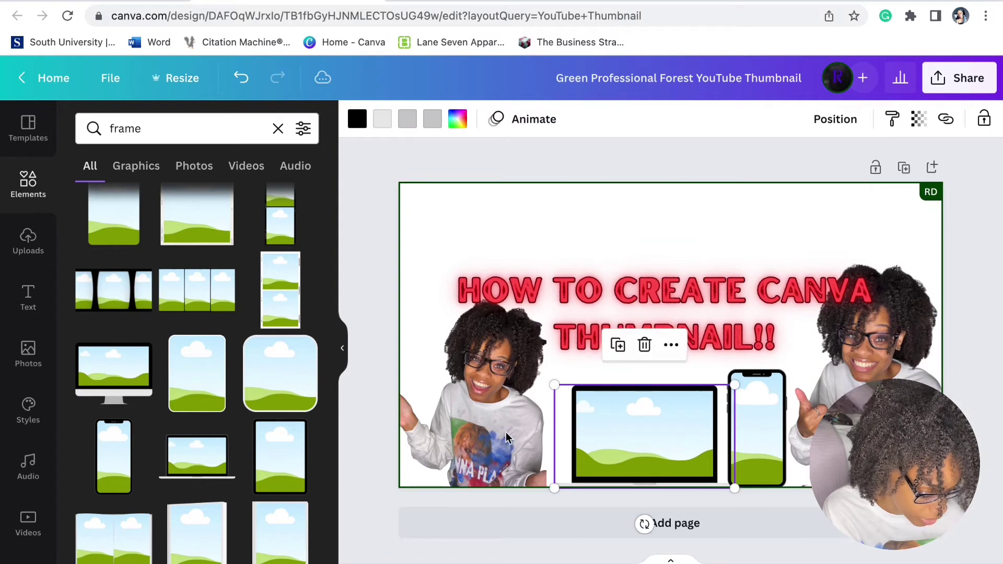
{"action": "left_click", "coordinate": [386, 478]}
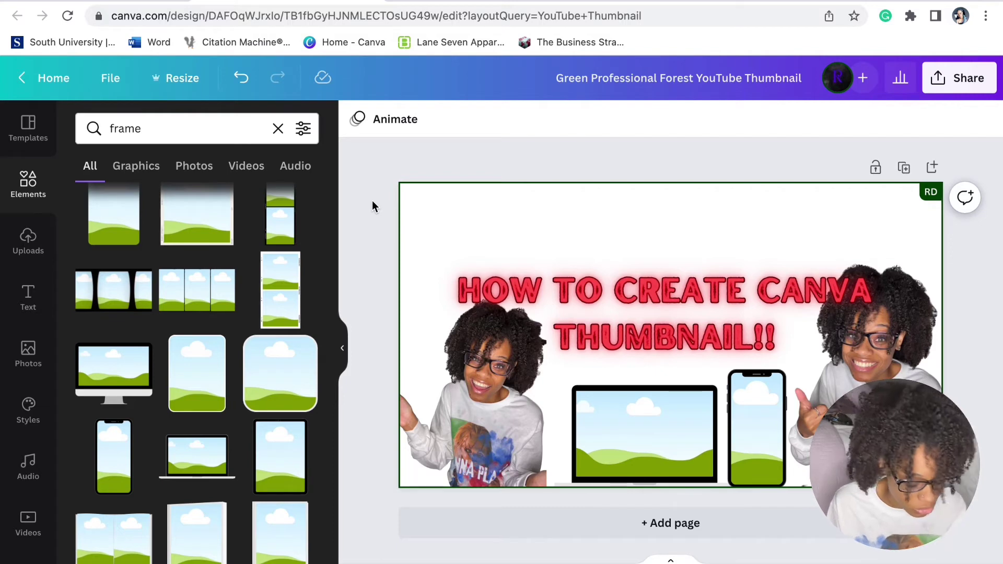
- Change the page's background colour to black, comparing it with white
{"action": "left_click", "coordinate": [570, 219]}
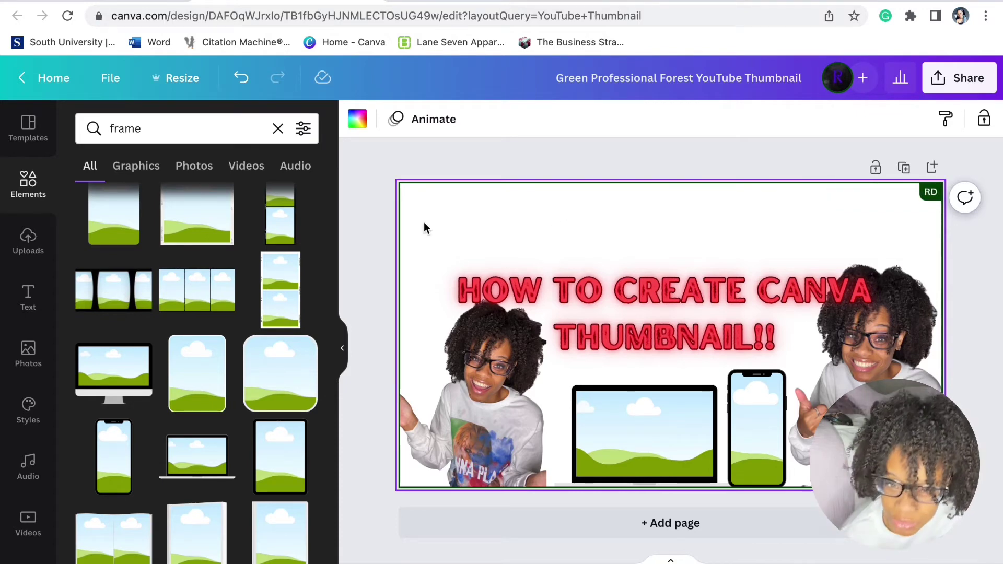
{"action": "left_click", "coordinate": [357, 119]}
{"action": "left_click", "coordinate": [174, 353]}
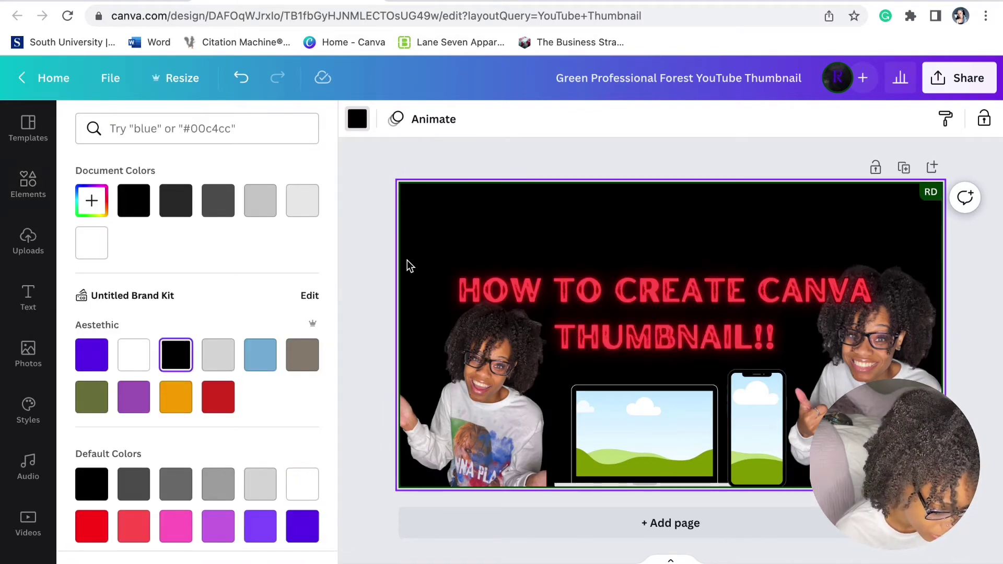
{"action": "left_click", "coordinate": [130, 355]}
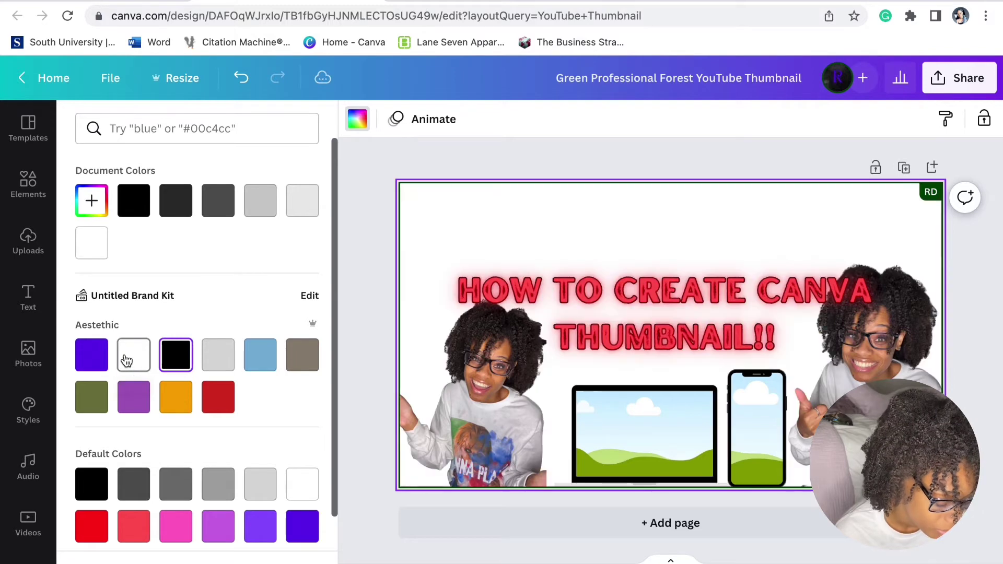
{"action": "left_click", "coordinate": [183, 361]}
{"action": "key", "text": "Escape"}
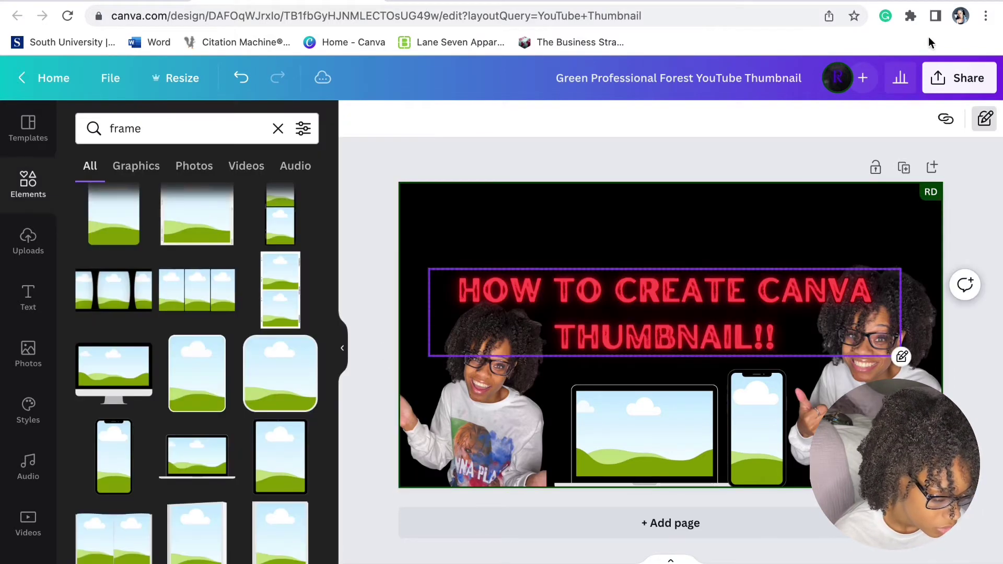
- Unlock the heading and ungroup its neon and hollow text layers
{"action": "left_click", "coordinate": [982, 125]}
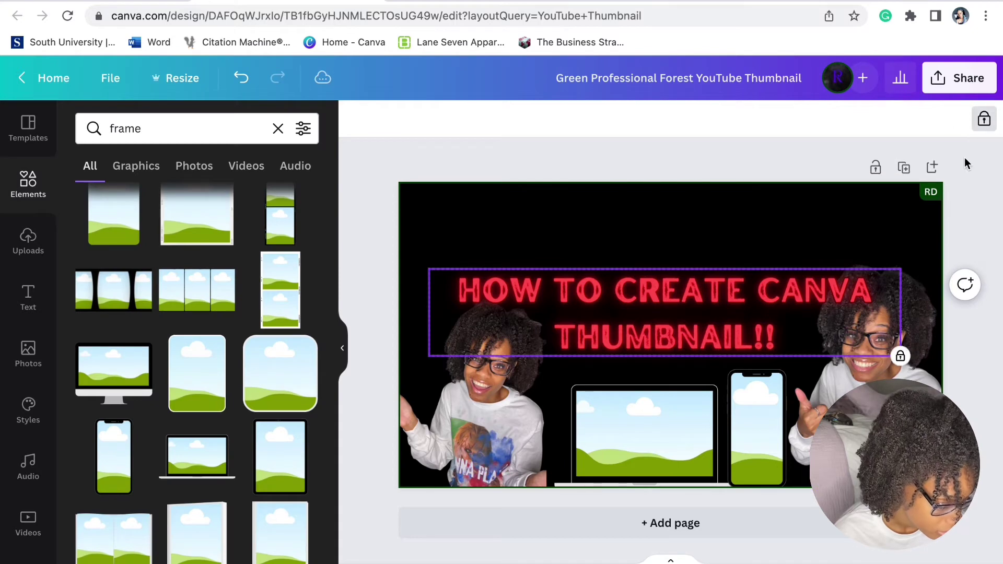
{"action": "left_click", "coordinate": [981, 127]}
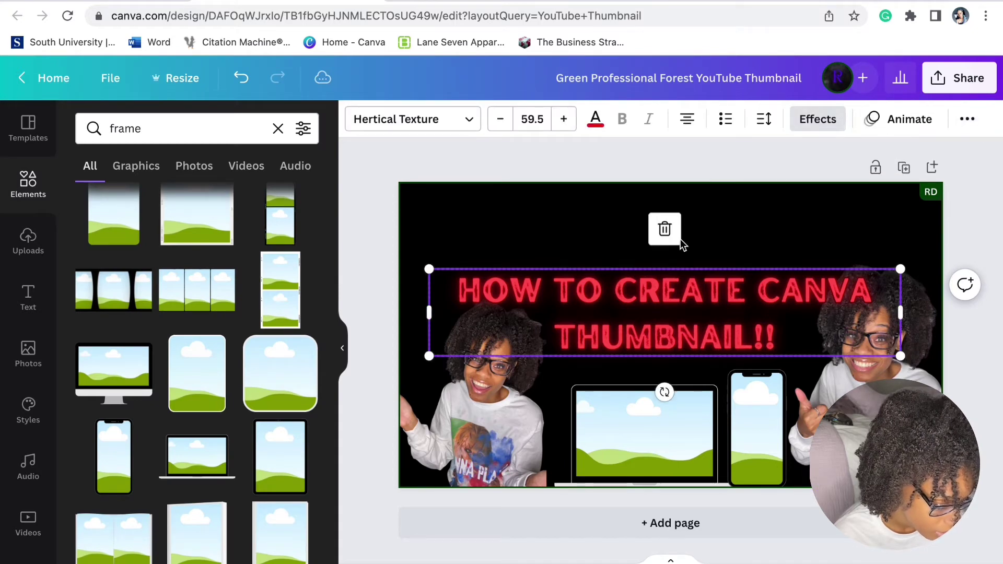
{"action": "left_click", "coordinate": [969, 116]}
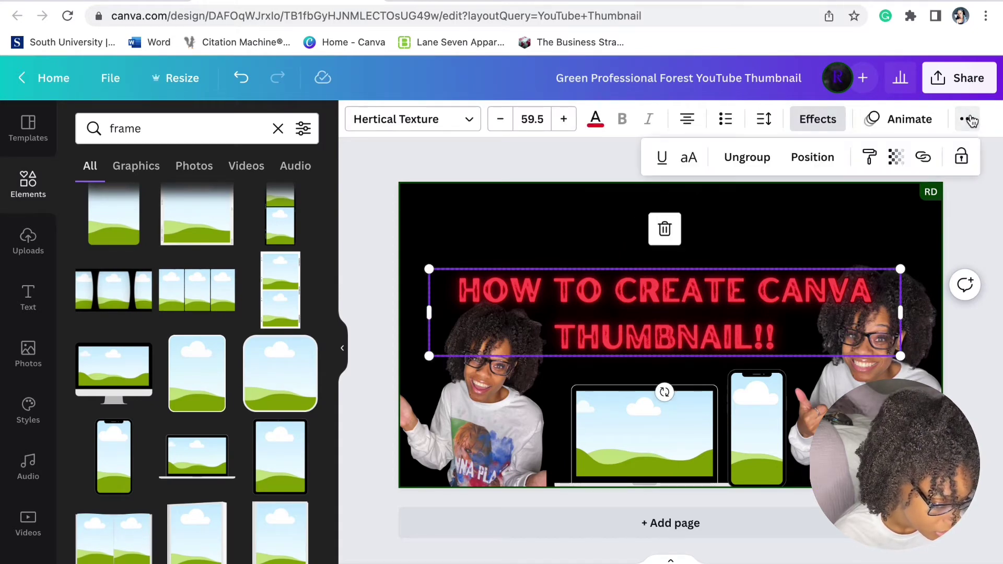
{"action": "left_click", "coordinate": [751, 157]}
{"action": "left_click", "coordinate": [572, 250]}
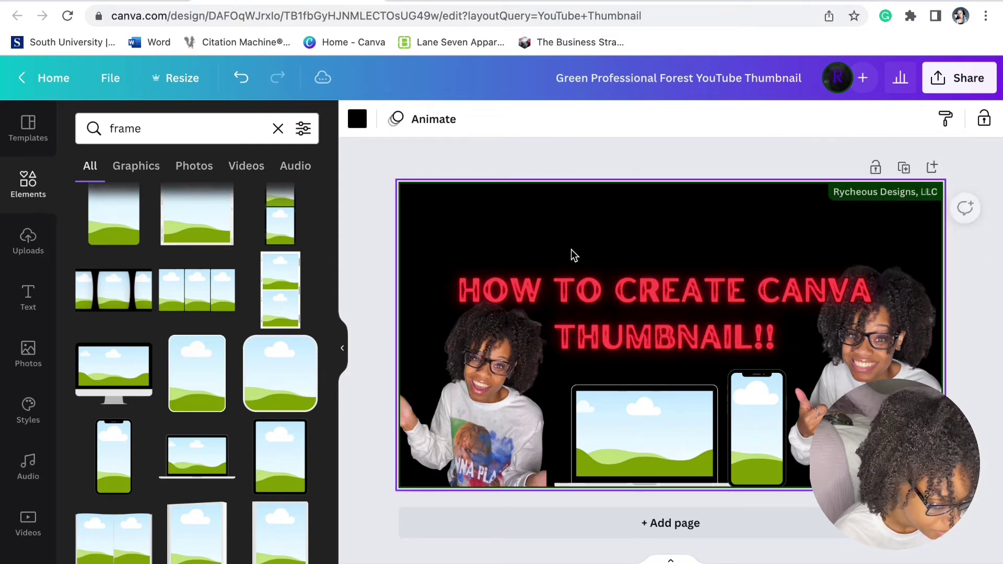
- Move the red neon heading aside, recolour the black hollow heading white, and place the neon heading back over it
{"action": "left_click_drag", "start_coordinate": [591, 292], "coordinate": [590, 230]}
{"action": "left_click", "coordinate": [588, 342]}
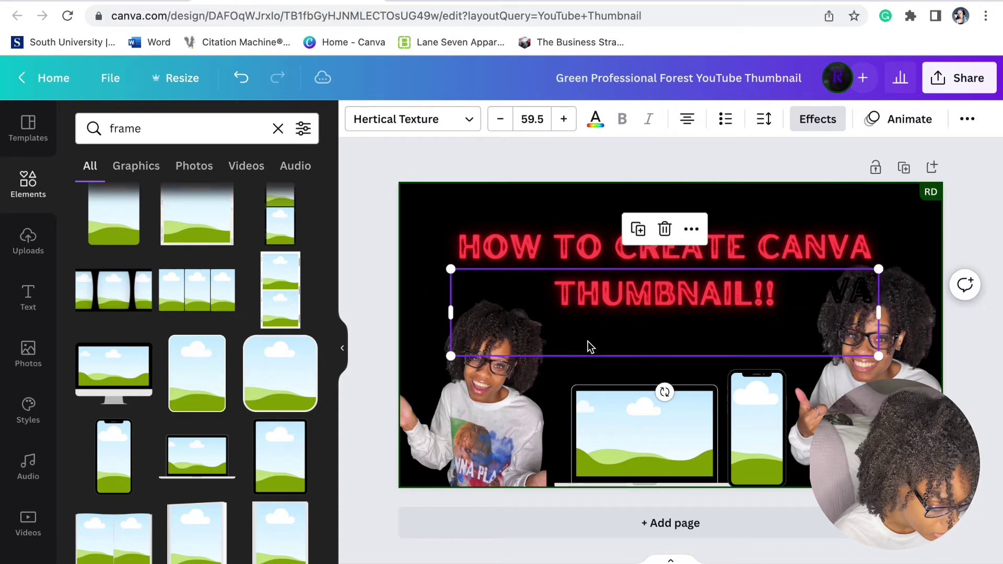
{"action": "left_click", "coordinate": [596, 120]}
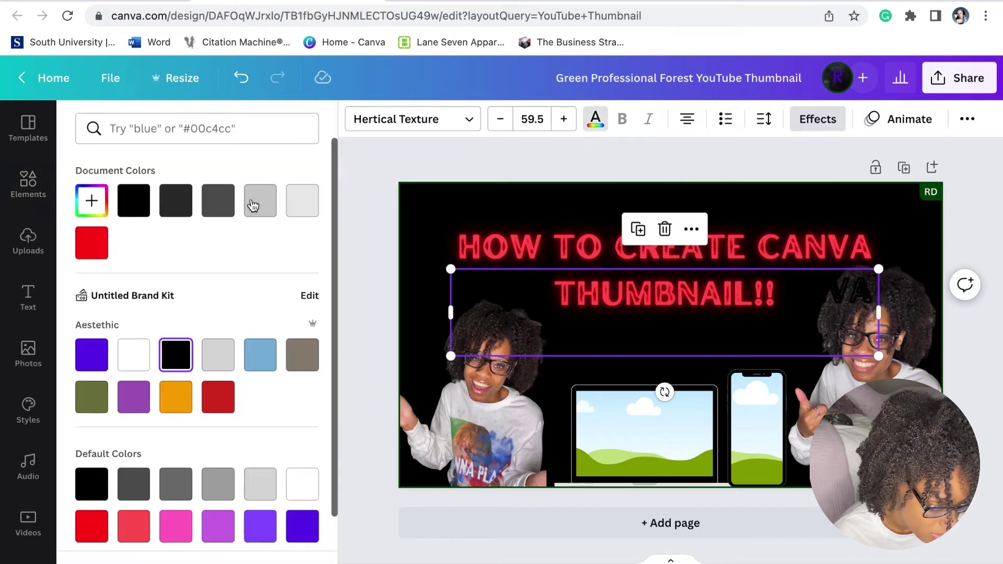
{"action": "left_click", "coordinate": [135, 362]}
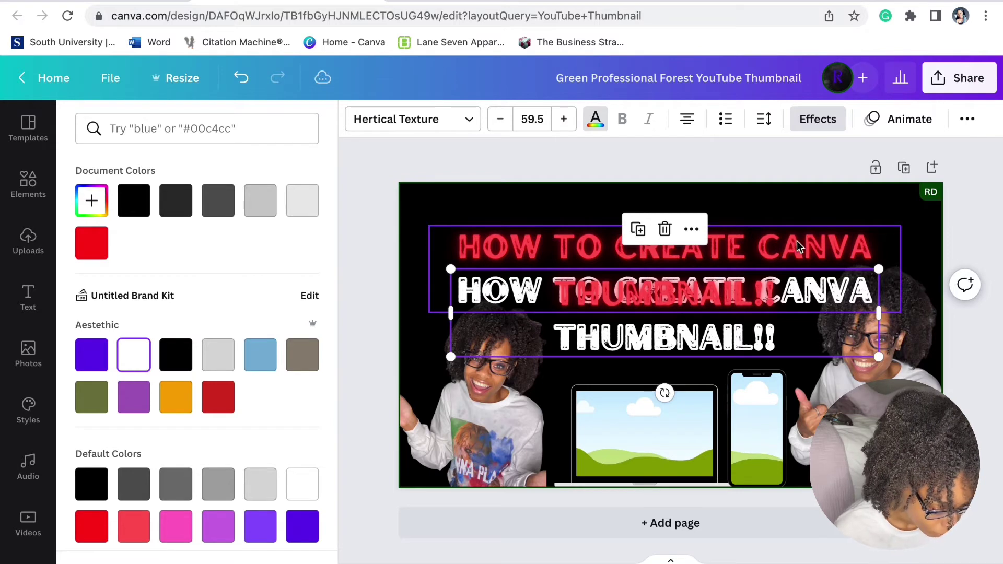
{"action": "left_click_drag", "start_coordinate": [797, 247], "coordinate": [731, 297]}
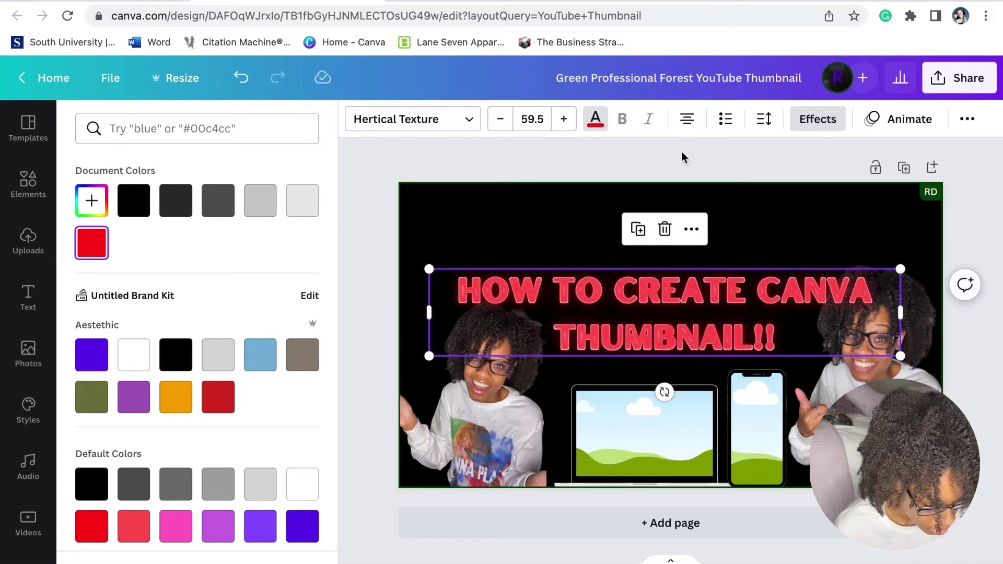
- Reduce the red heading's Neon effect intensity to 23
{"action": "left_click", "coordinate": [816, 126]}
{"action": "scroll", "coordinate": [172, 470], "scroll_direction": "down", "scroll_amount": 1}
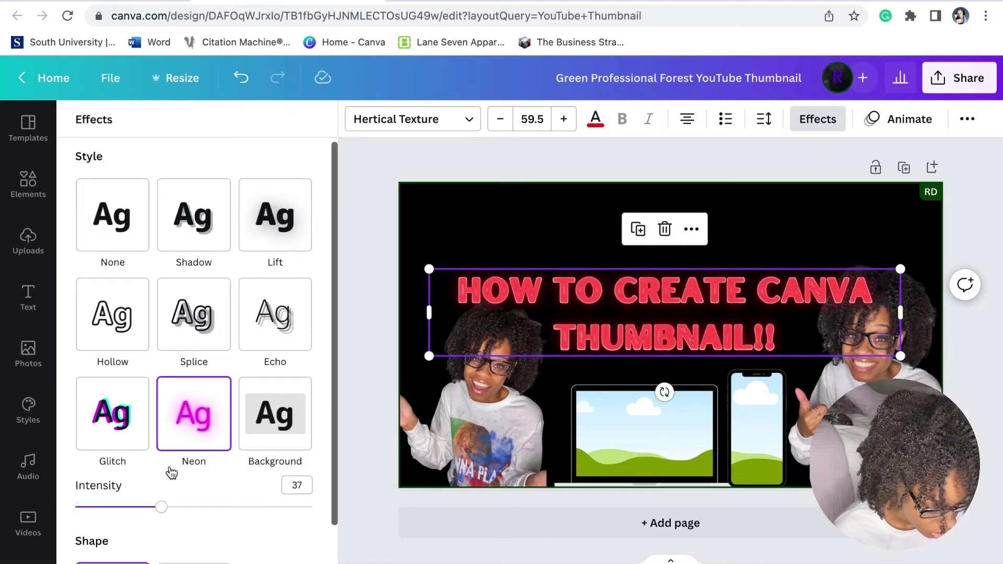
{"action": "left_click_drag", "start_coordinate": [162, 491], "coordinate": [129, 485]}
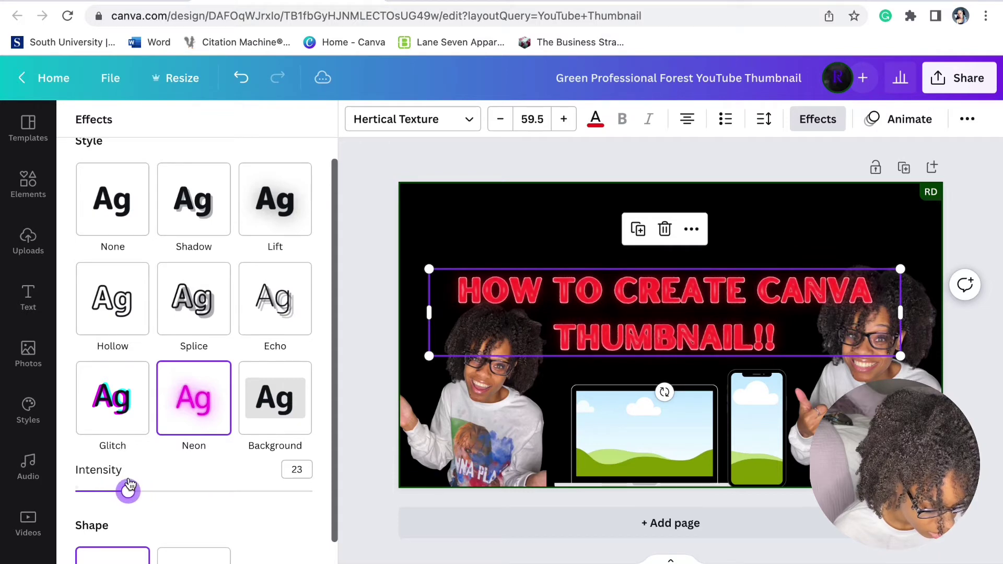
{"action": "left_click", "coordinate": [389, 244]}
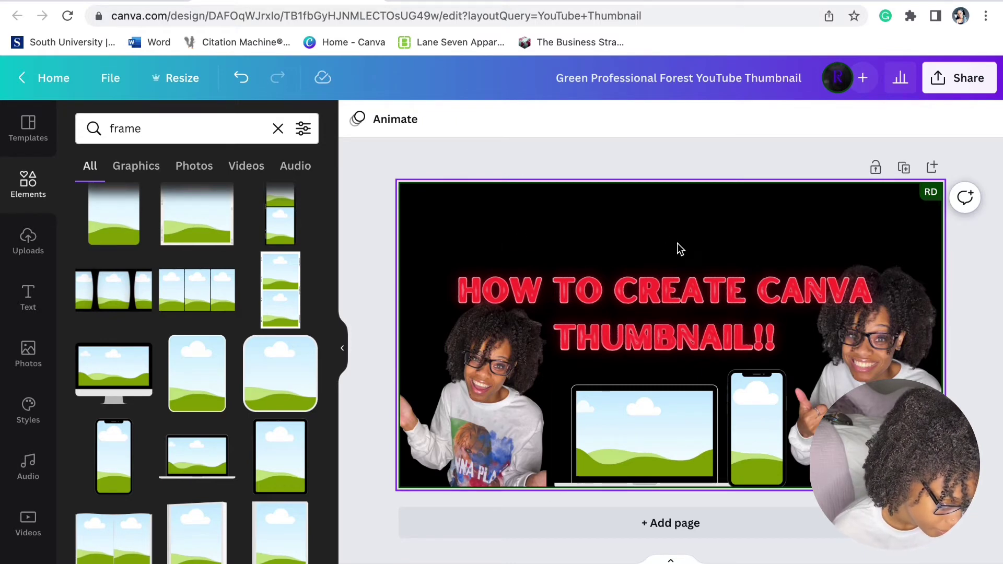
- Group the neon and hollow heading layers together and lock the group's position
{"action": "left_click", "coordinate": [677, 341]}
{"action": "left_click", "coordinate": [966, 120]}
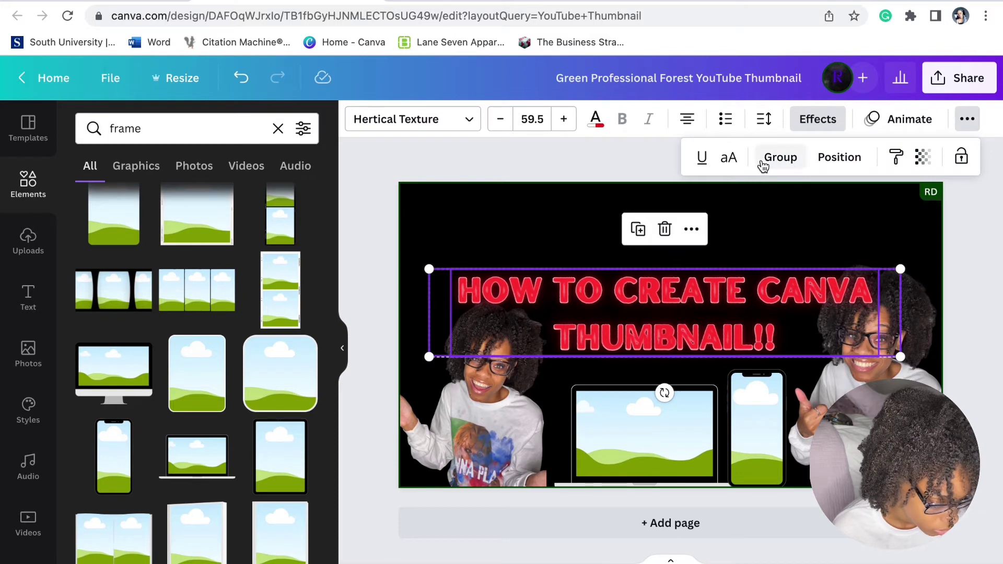
{"action": "left_click", "coordinate": [764, 161]}
{"action": "left_click", "coordinate": [668, 190]}
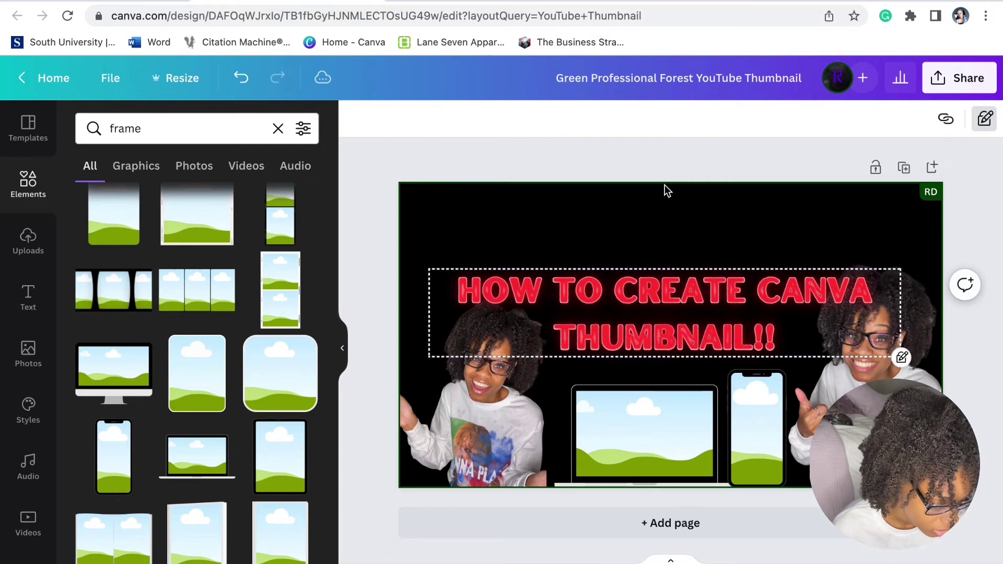
{"action": "left_click", "coordinate": [554, 192]}
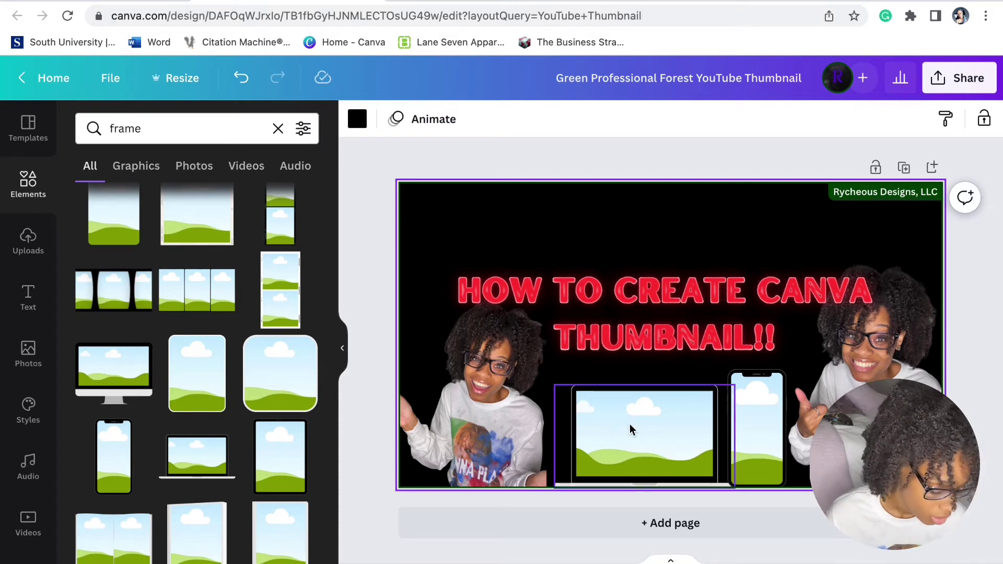
- Delete the laptop and phone frames from below the heading
{"action": "left_click", "coordinate": [659, 454]}
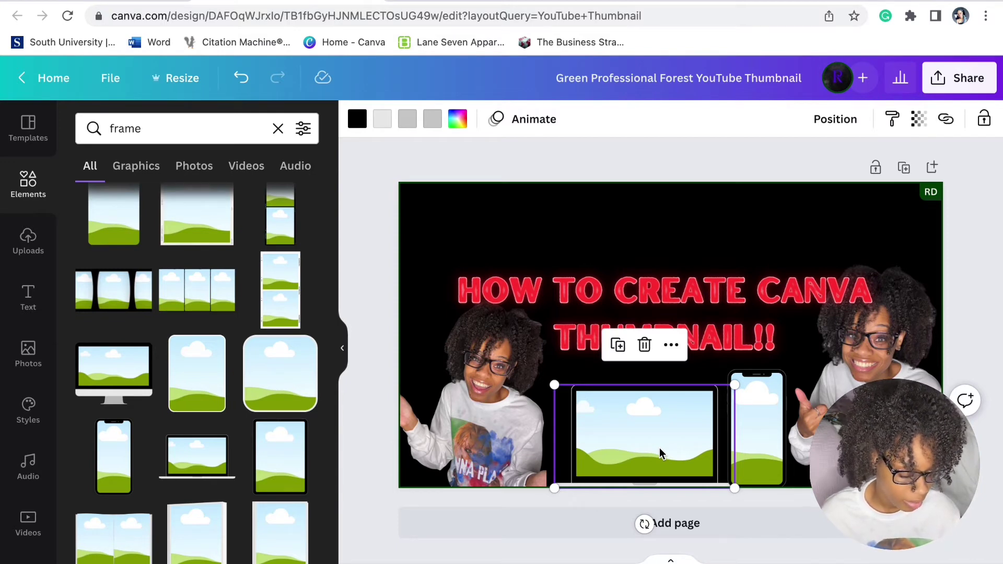
{"action": "key", "text": "Delete"}
{"action": "left_click", "coordinate": [784, 421]}
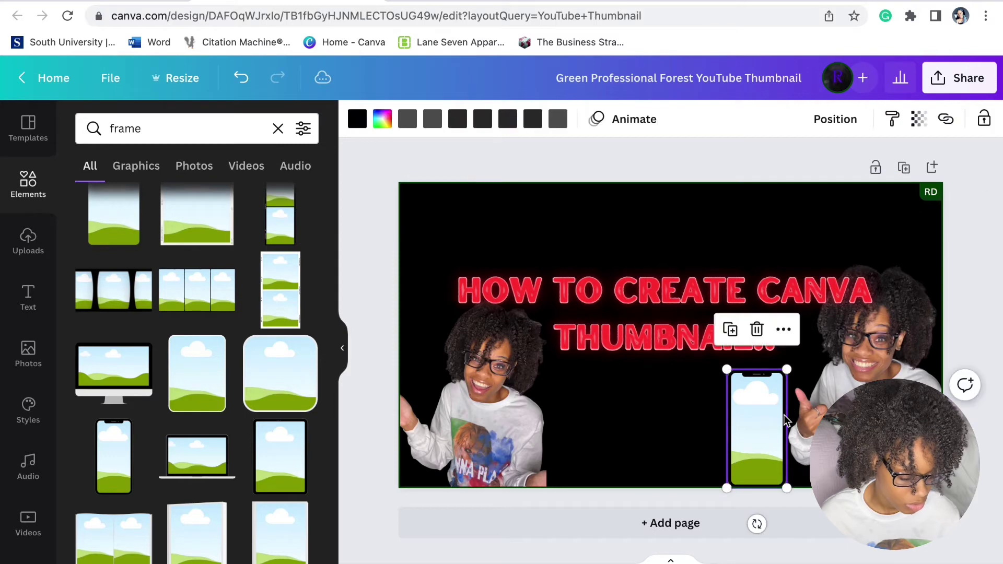
{"action": "key", "text": "Delete"}
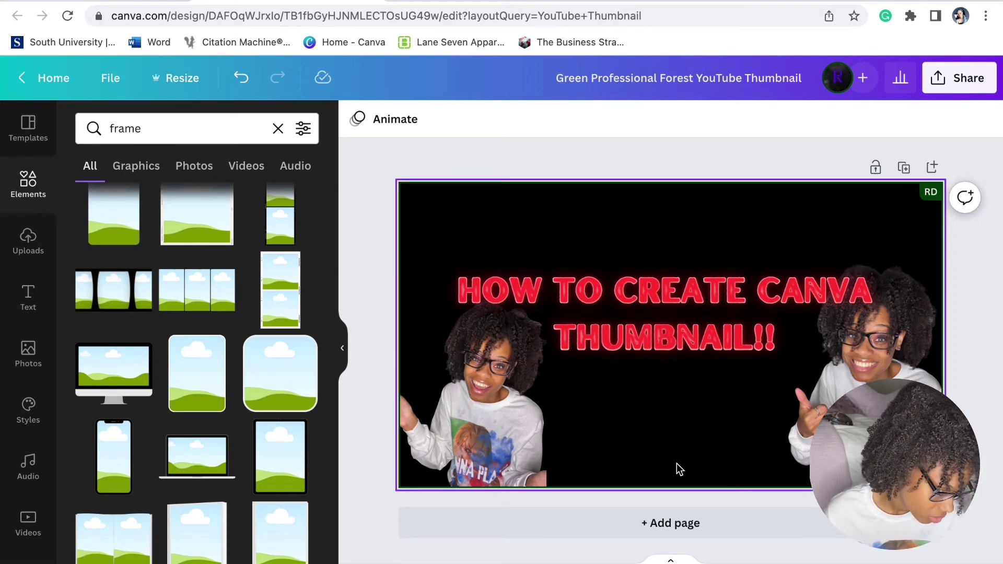
- Search the elements for "canva" and insert the teal-to-purple Canva wordmark into the thumbnail
{"action": "left_click", "coordinate": [28, 290]}
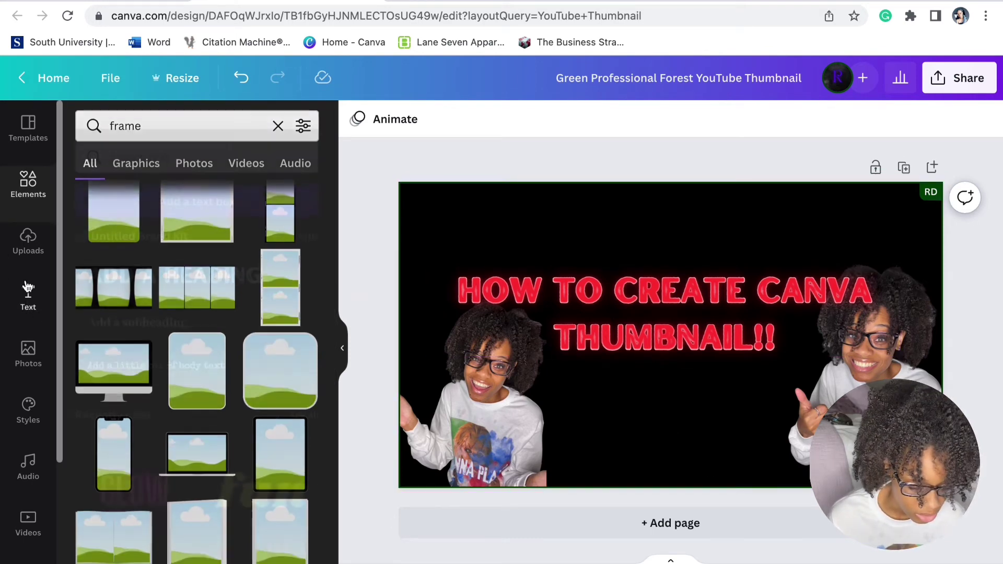
{"action": "left_click", "coordinate": [29, 240]}
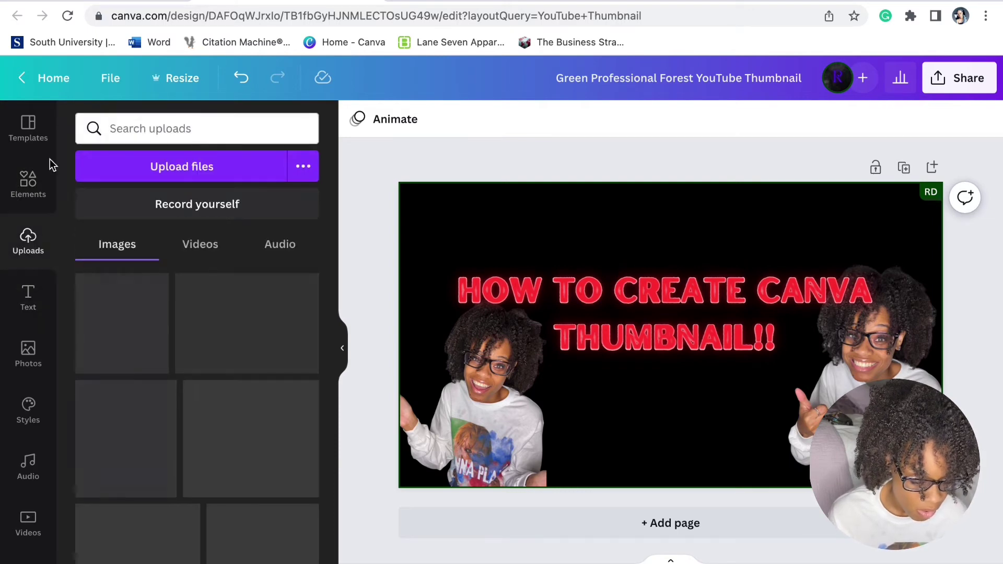
{"action": "left_click", "coordinate": [29, 183]}
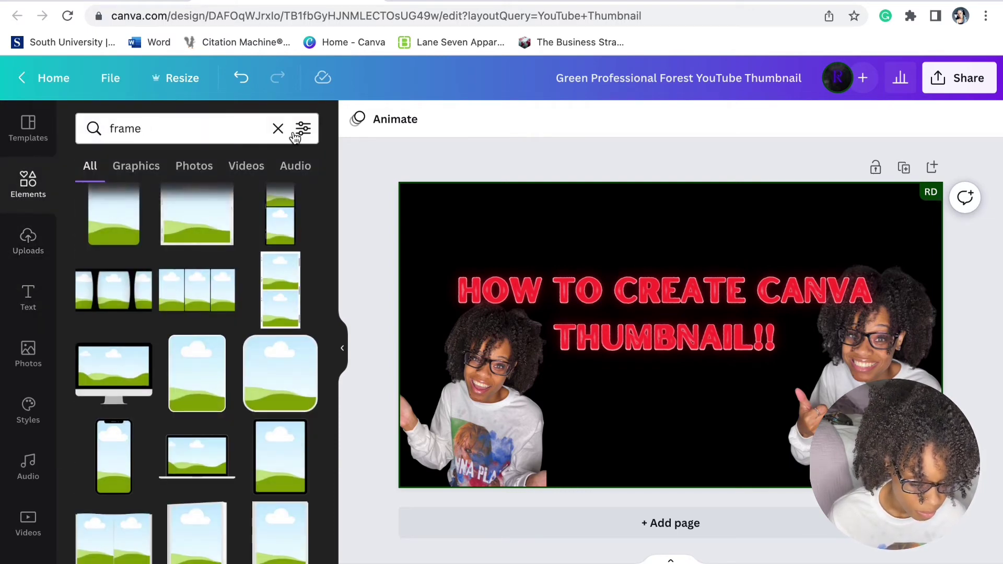
{"action": "left_click", "coordinate": [302, 128]}
{"action": "left_click", "coordinate": [278, 128]}
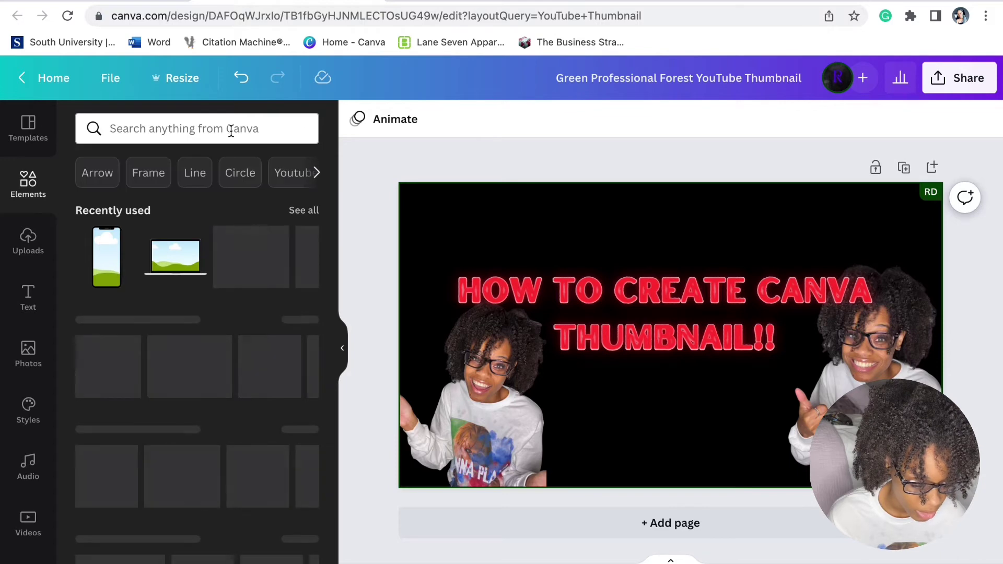
{"action": "left_click", "coordinate": [231, 130]}
{"action": "type", "text": "canva"}
{"action": "key", "text": "Return"}
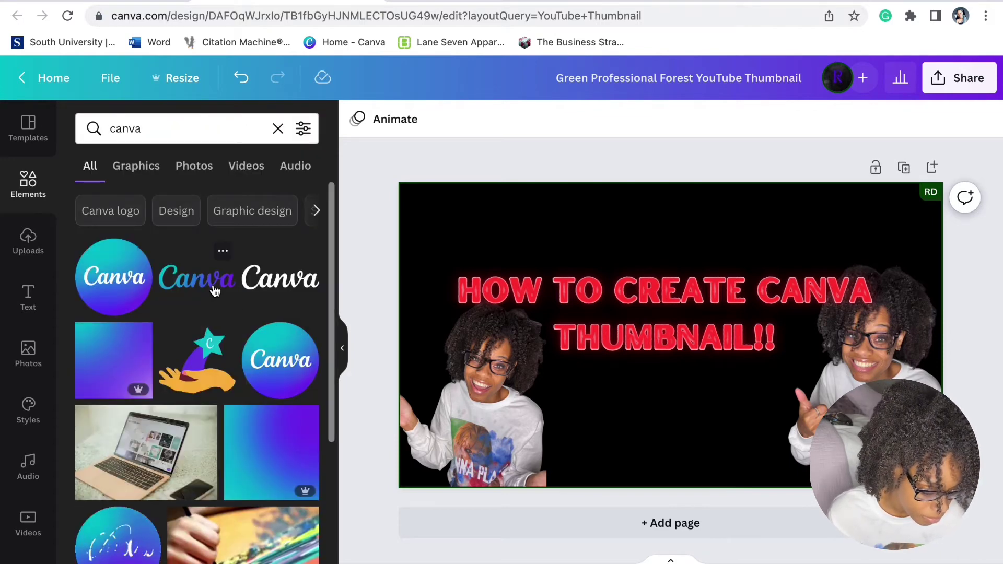
{"action": "left_click", "coordinate": [214, 291]}
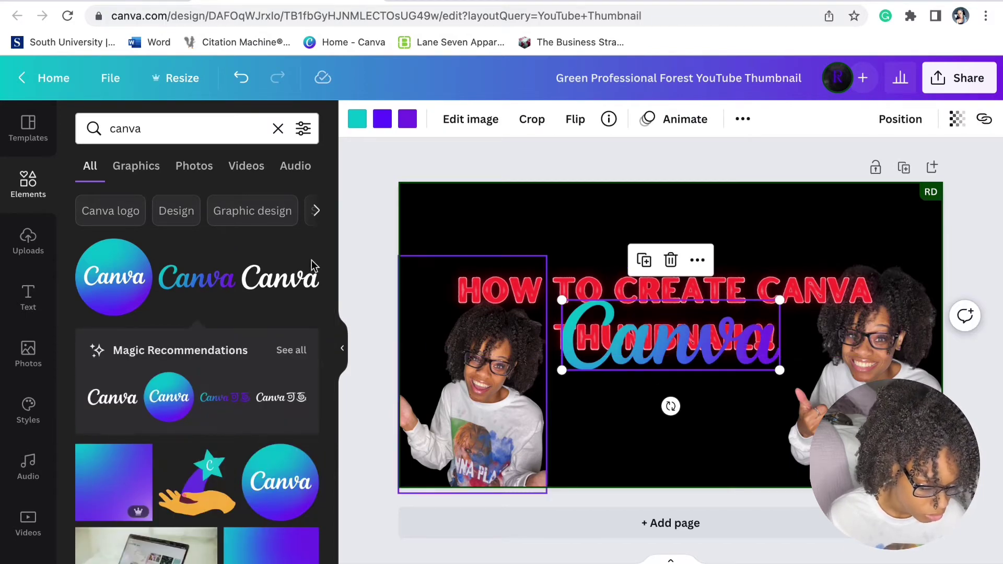
- Recolour the Canva wordmark's three gradient colours to red, dark green and light blue
{"action": "left_click", "coordinate": [357, 120]}
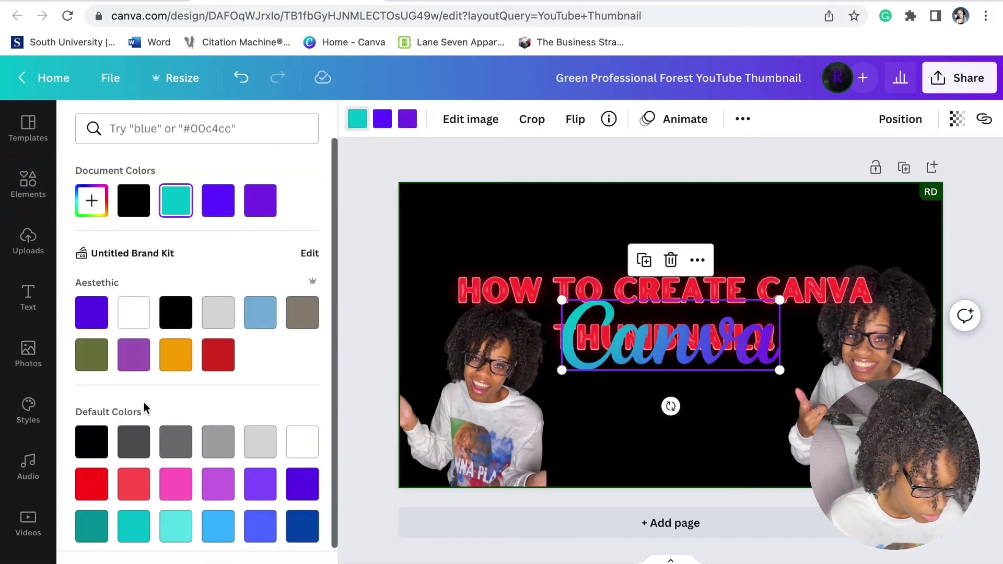
{"action": "left_click", "coordinate": [93, 490]}
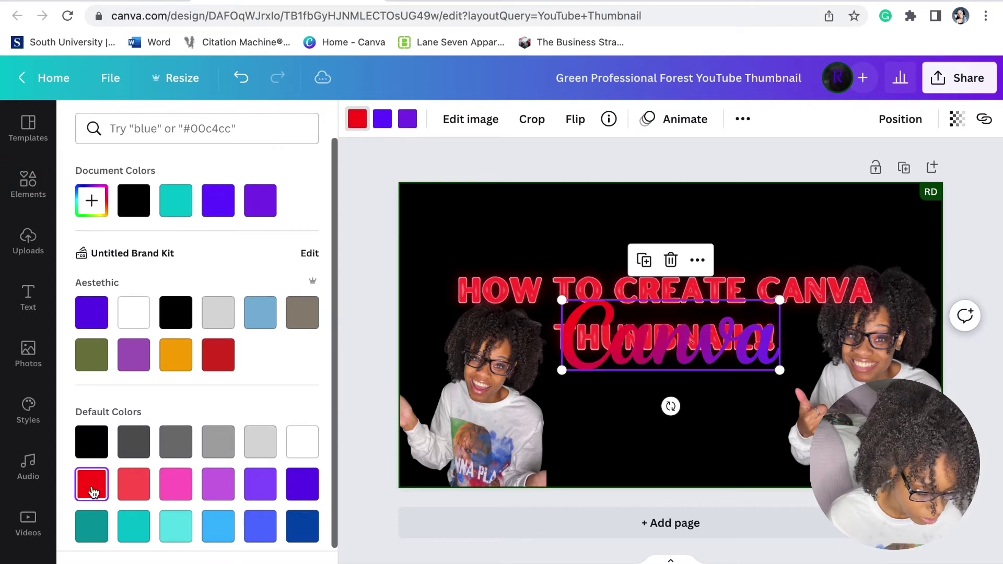
{"action": "left_click", "coordinate": [384, 119]}
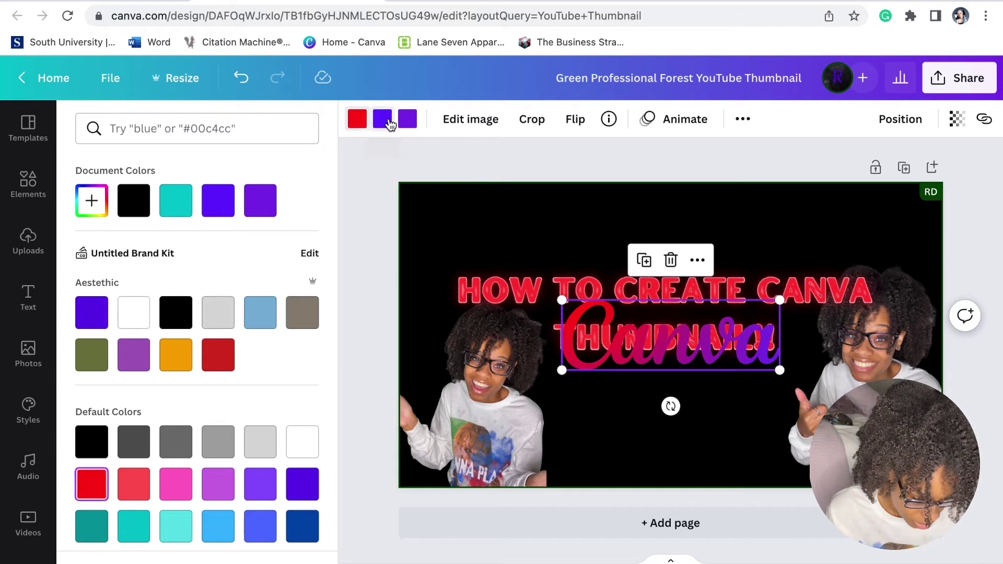
{"action": "scroll", "coordinate": [224, 497], "scroll_direction": "down", "scroll_amount": 1}
{"action": "scroll", "coordinate": [225, 497], "scroll_direction": "down", "scroll_amount": 1}
{"action": "left_click", "coordinate": [89, 530]}
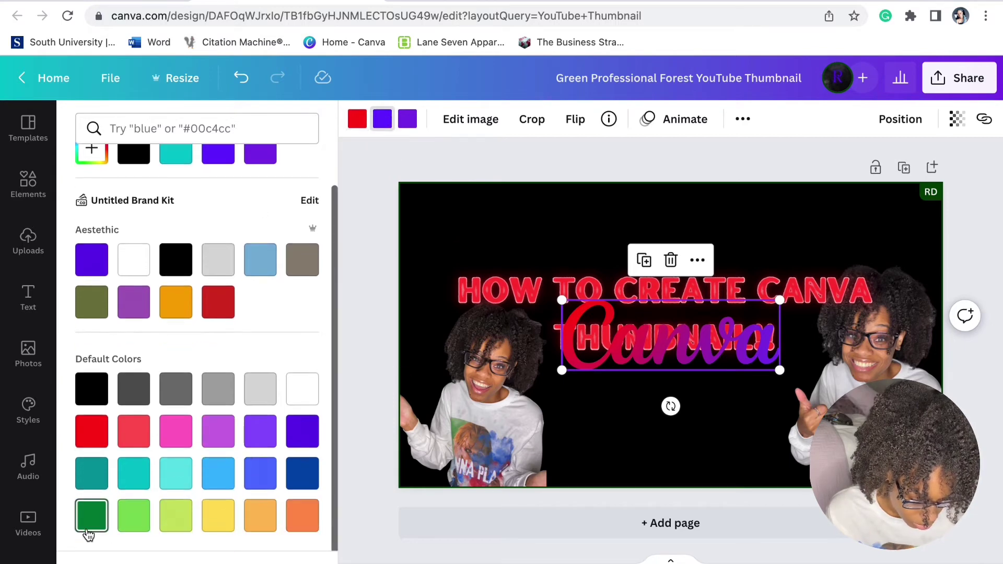
{"action": "left_click", "coordinate": [407, 121]}
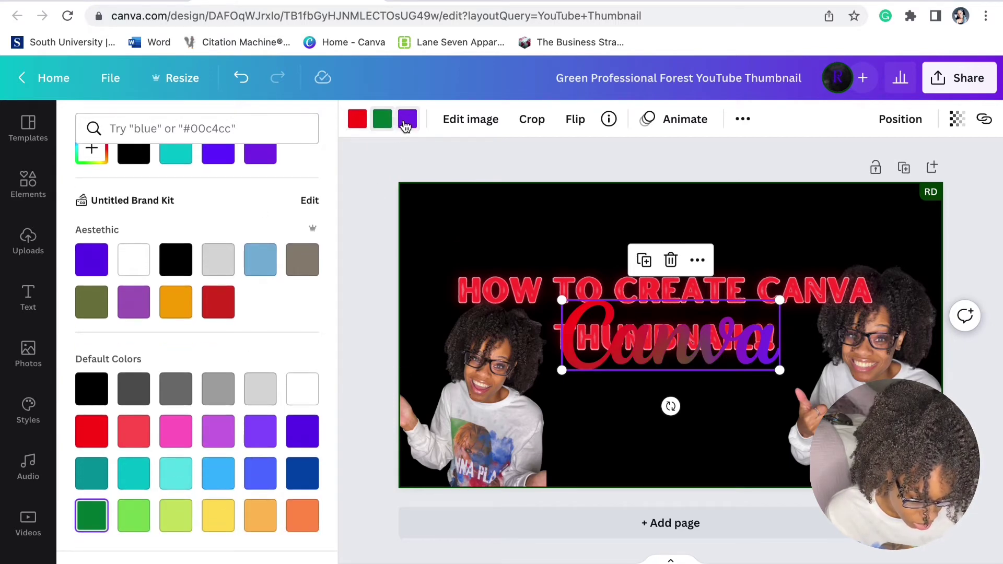
{"action": "left_click", "coordinate": [304, 473]}
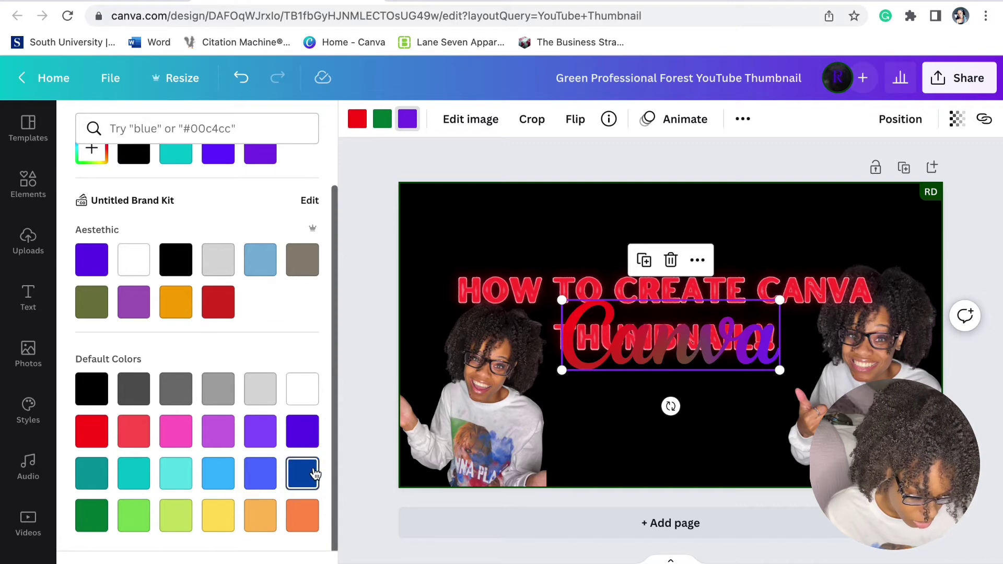
{"action": "left_click", "coordinate": [215, 474]}
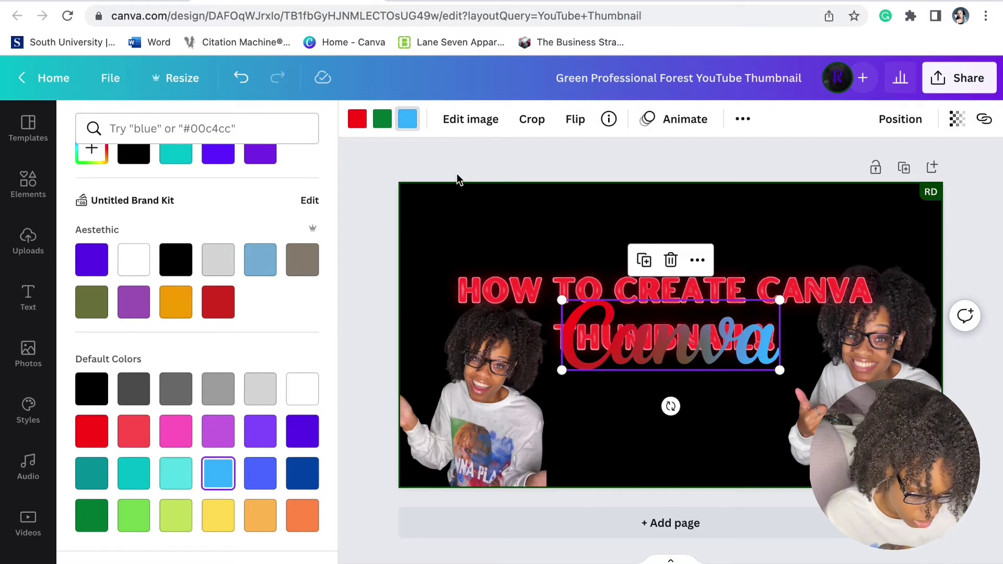
- Change the wordmark's middle gradient colour to light green and its last colour to violet-blue
{"action": "left_click", "coordinate": [382, 122]}
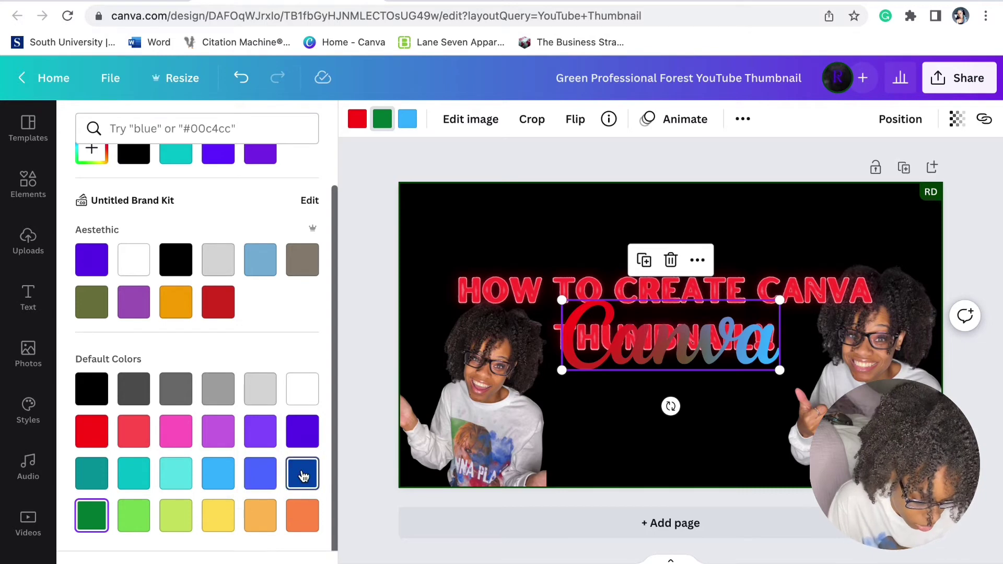
{"action": "left_click", "coordinate": [129, 513]}
{"action": "left_click", "coordinate": [92, 521]}
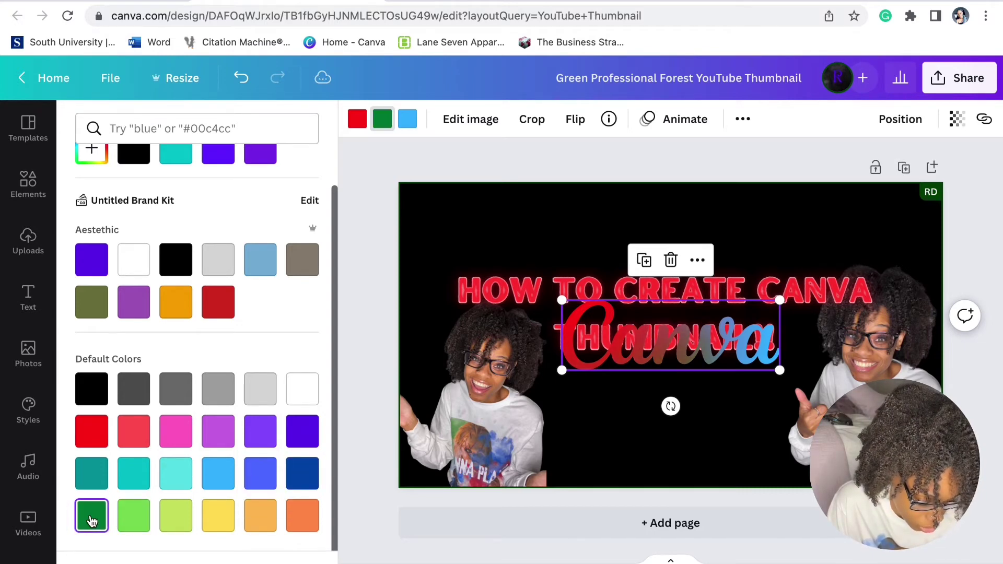
{"action": "left_click", "coordinate": [129, 516]}
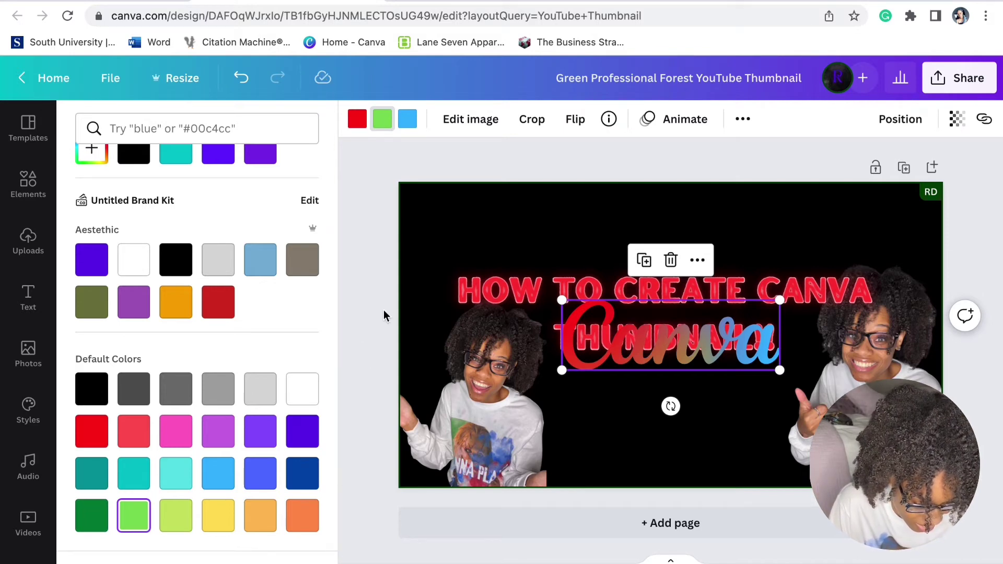
{"action": "left_click", "coordinate": [407, 119]}
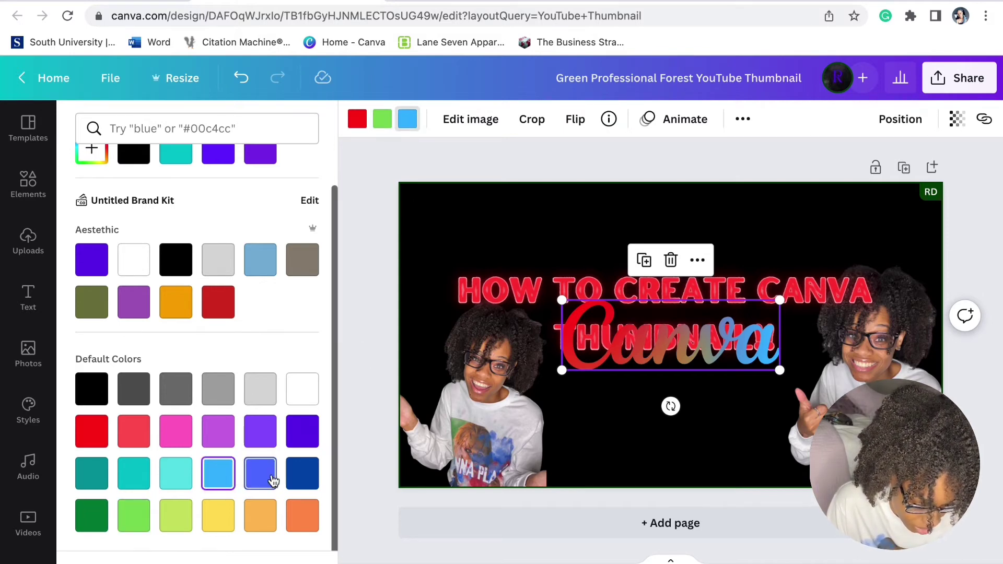
{"action": "left_click", "coordinate": [260, 472]}
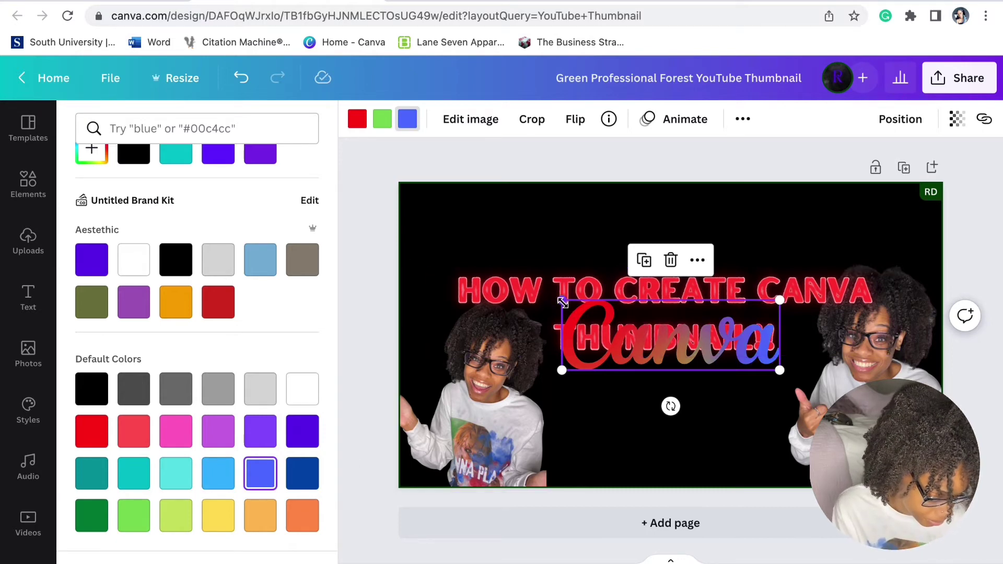
- Shrink the Canva wordmark, rotate it to -25°, and place it above the start of the heading
{"action": "left_click_drag", "start_coordinate": [602, 312], "coordinate": [649, 336]}
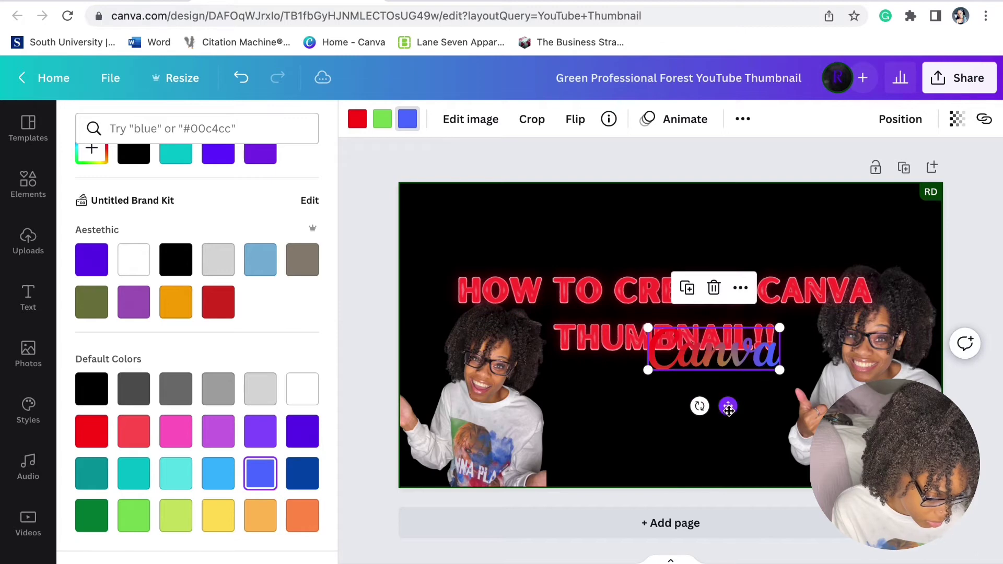
{"action": "left_click_drag", "start_coordinate": [728, 405], "coordinate": [538, 280]}
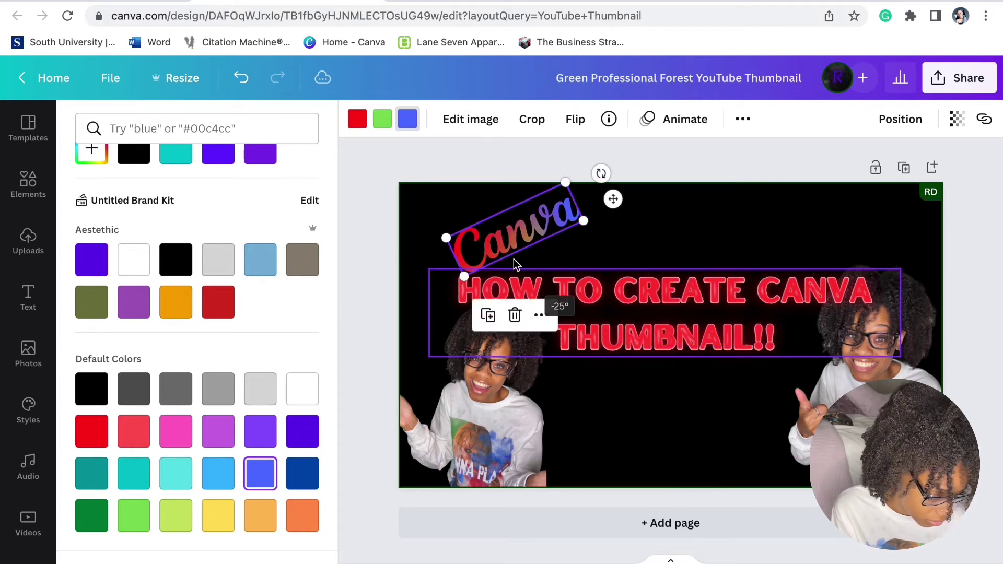
{"action": "left_click_drag", "start_coordinate": [519, 241], "coordinate": [483, 251]}
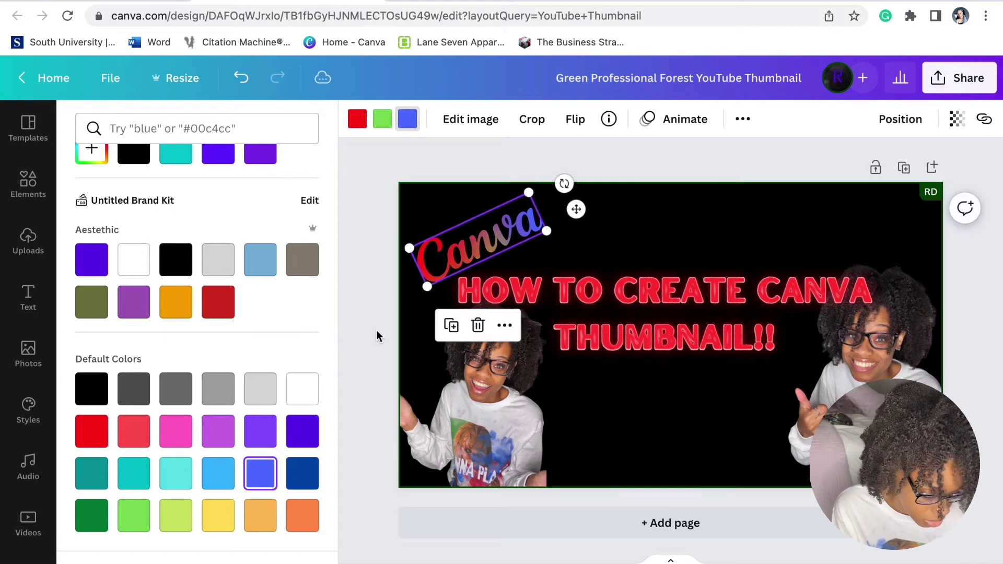
{"action": "left_click", "coordinate": [378, 338]}
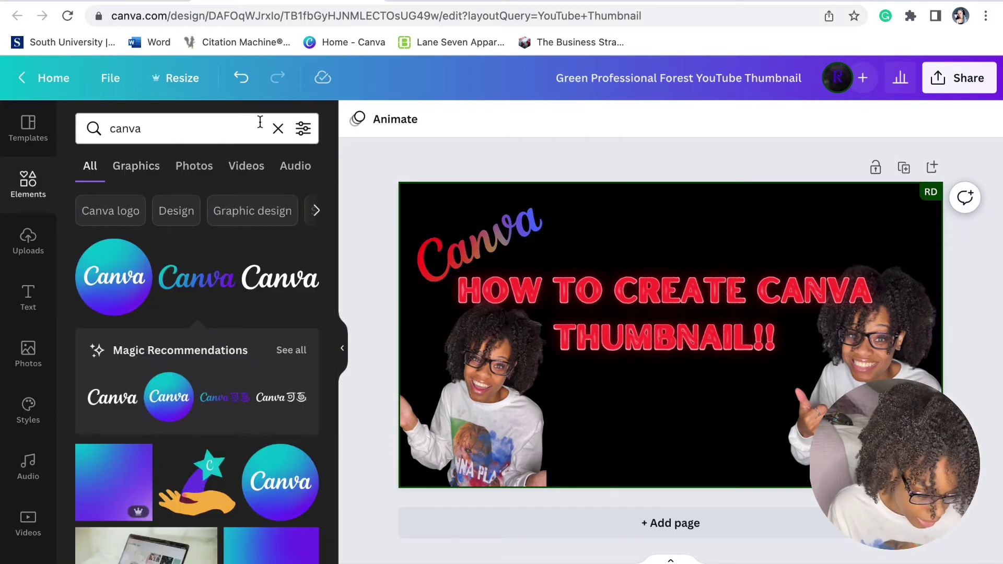
- Search the elements for "mouse" and insert the plain arrow cursor graphic without an outline
{"action": "left_click", "coordinate": [278, 129]}
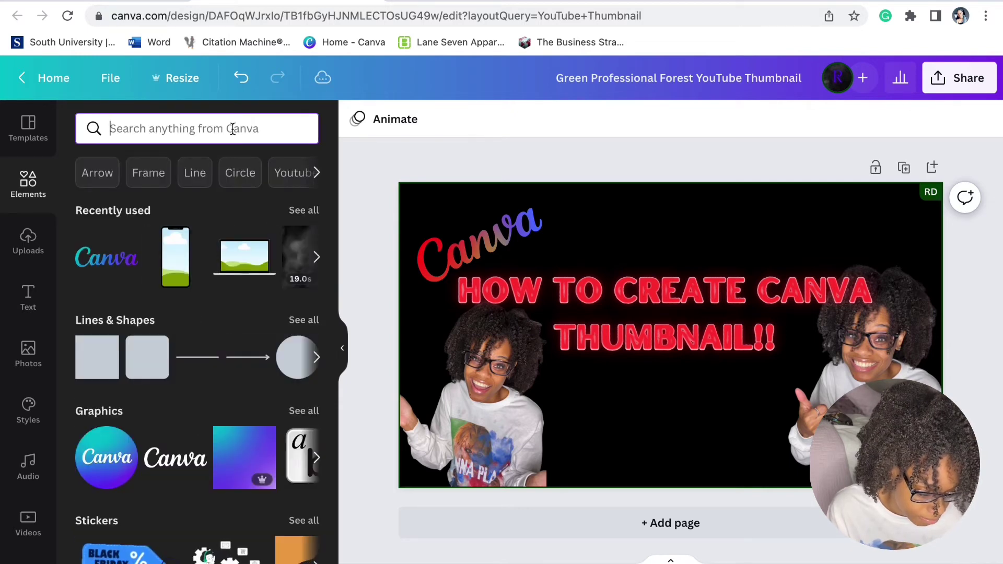
{"action": "type", "text": "mouse"}
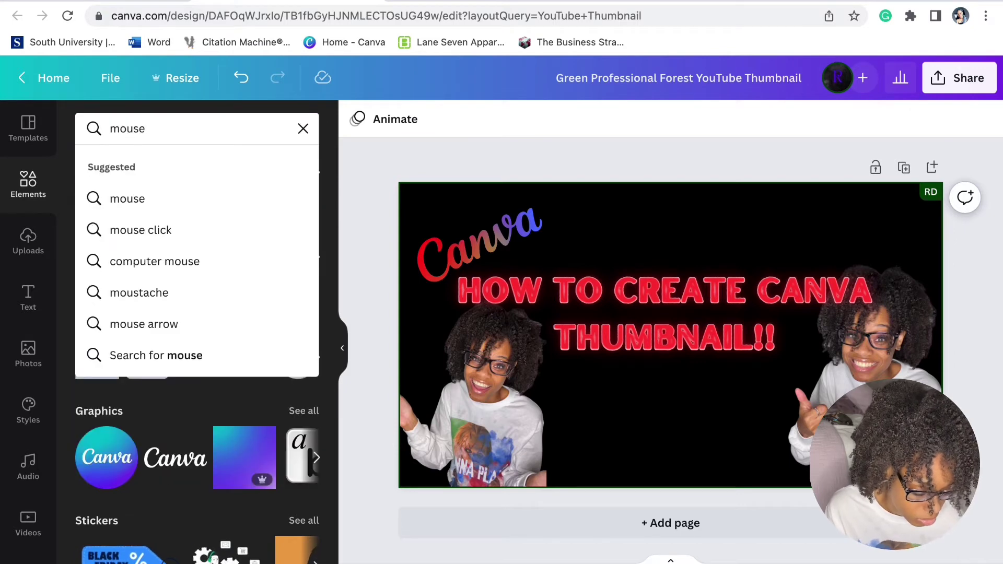
{"action": "key", "text": "Return"}
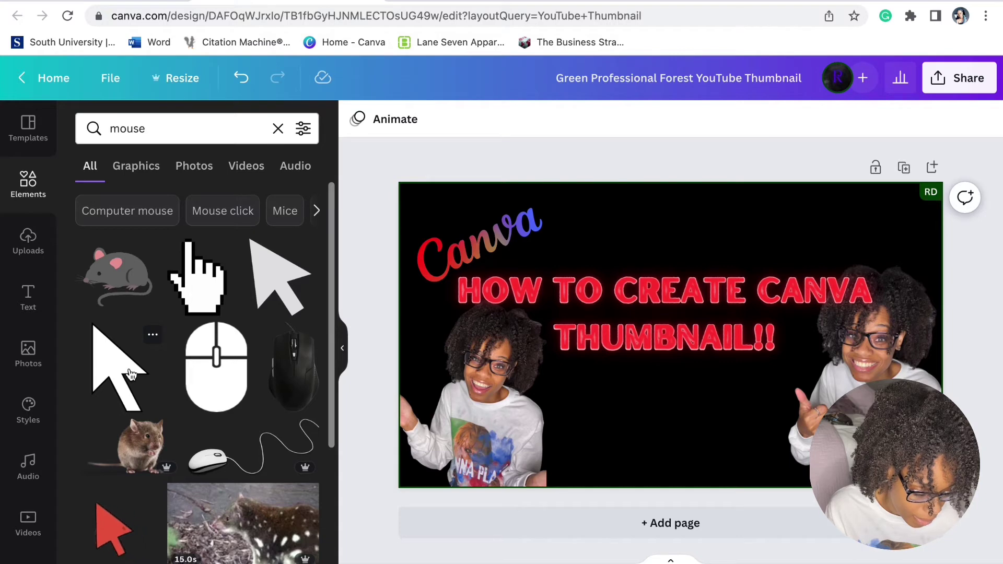
{"action": "left_click", "coordinate": [253, 293]}
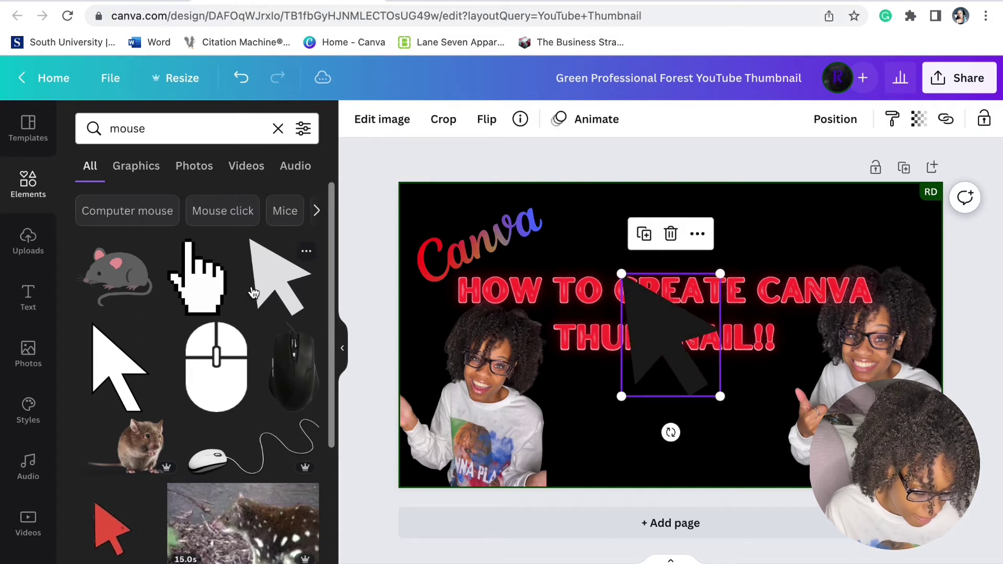
- Recolour the arrow cursor white, shrink it, and rotate it to point downward over the end of "THUMBNAIL!!"
{"action": "left_click", "coordinate": [357, 119]}
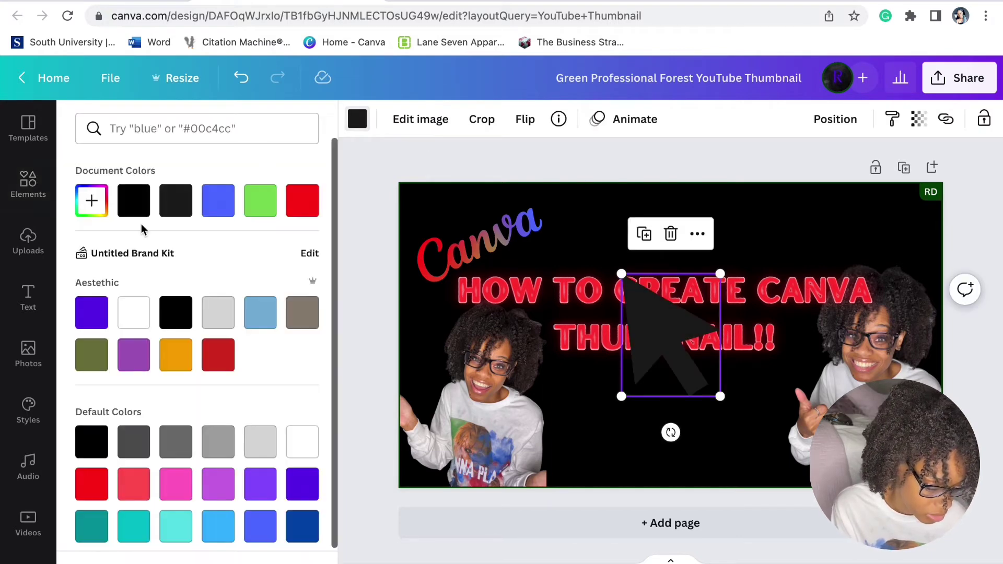
{"action": "left_click", "coordinate": [134, 312]}
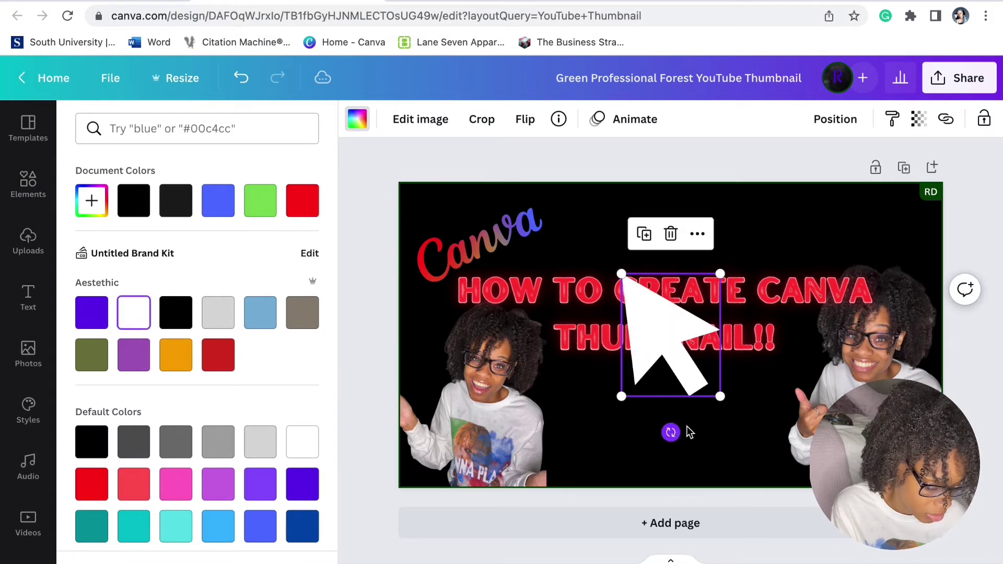
{"action": "left_click_drag", "start_coordinate": [672, 431], "coordinate": [722, 374]}
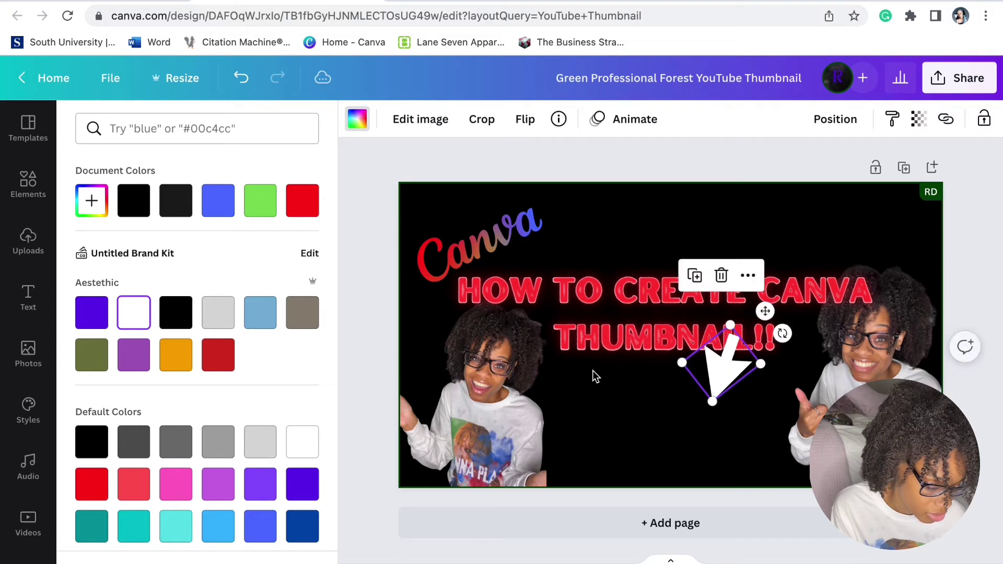
{"action": "left_click", "coordinate": [374, 305]}
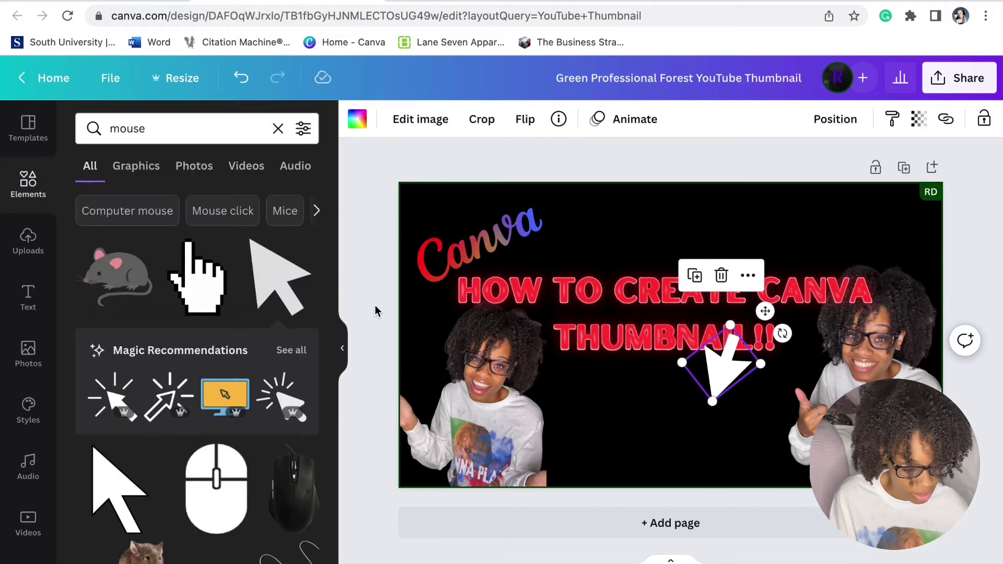
{"action": "left_click", "coordinate": [375, 306]}
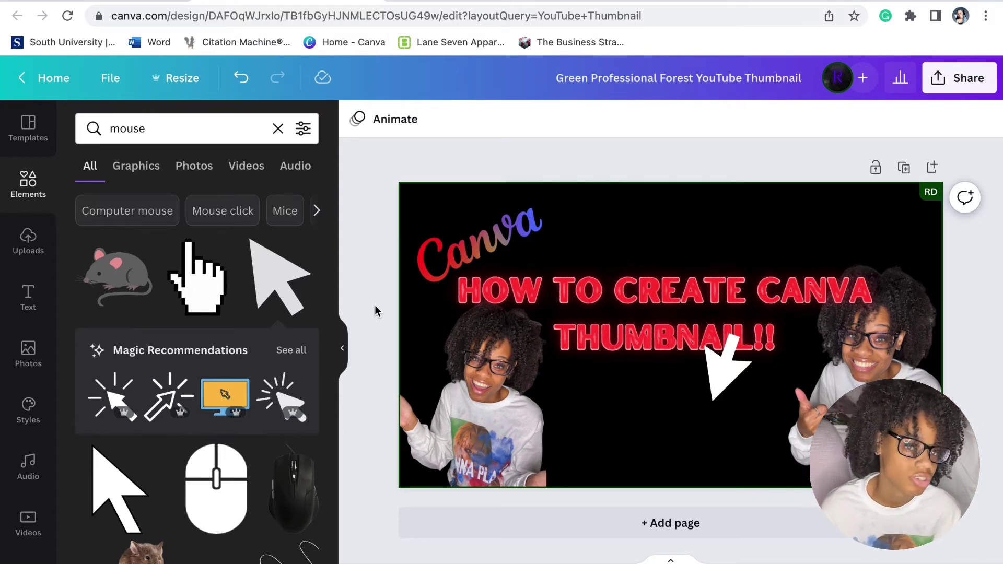
- Open the new screenshot for markup, crop it to just the thumbnail canvas, and save it
{"action": "left_click", "coordinate": [940, 545]}
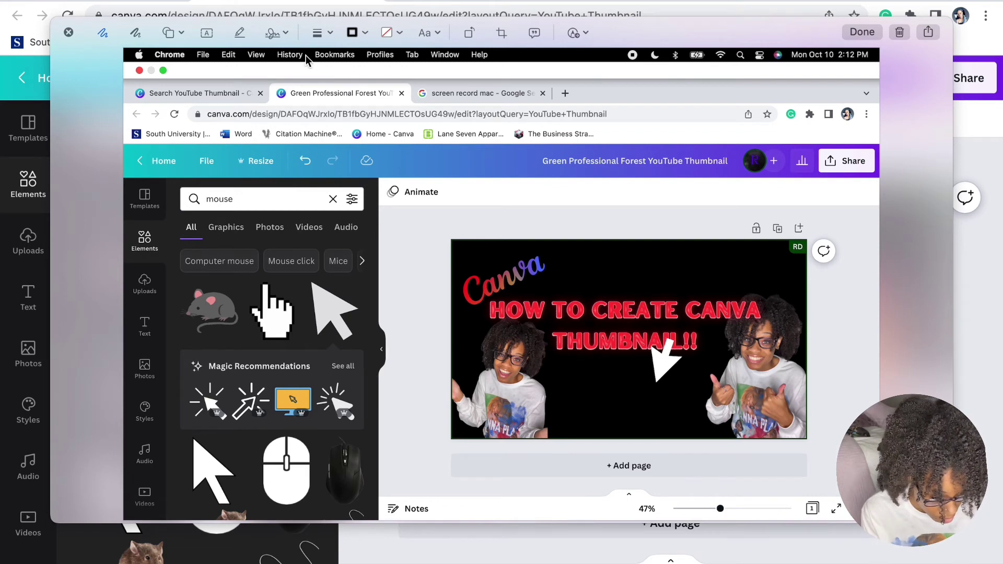
{"action": "left_click", "coordinate": [359, 33]}
{"action": "left_click", "coordinate": [359, 33]}
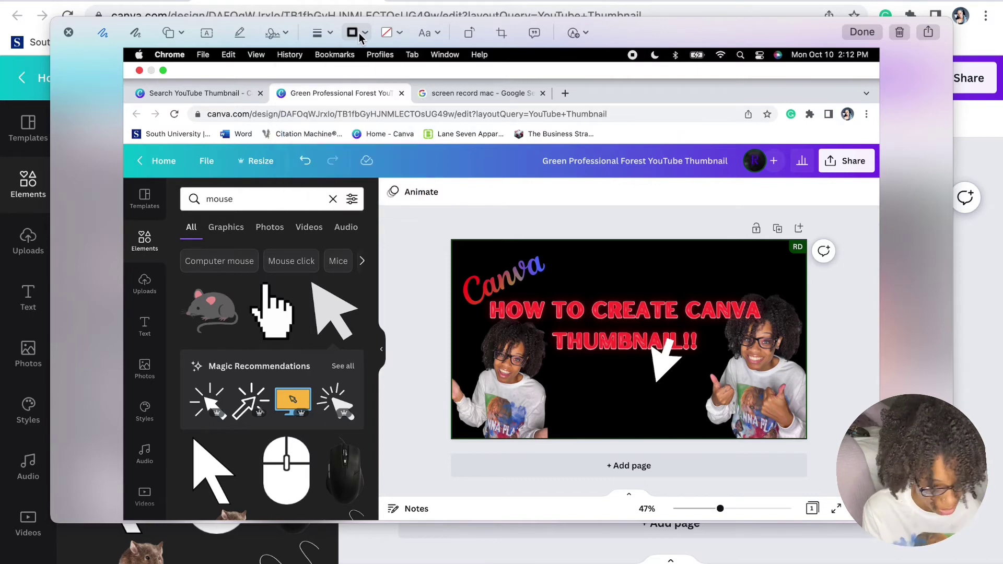
{"action": "left_click", "coordinate": [505, 34]}
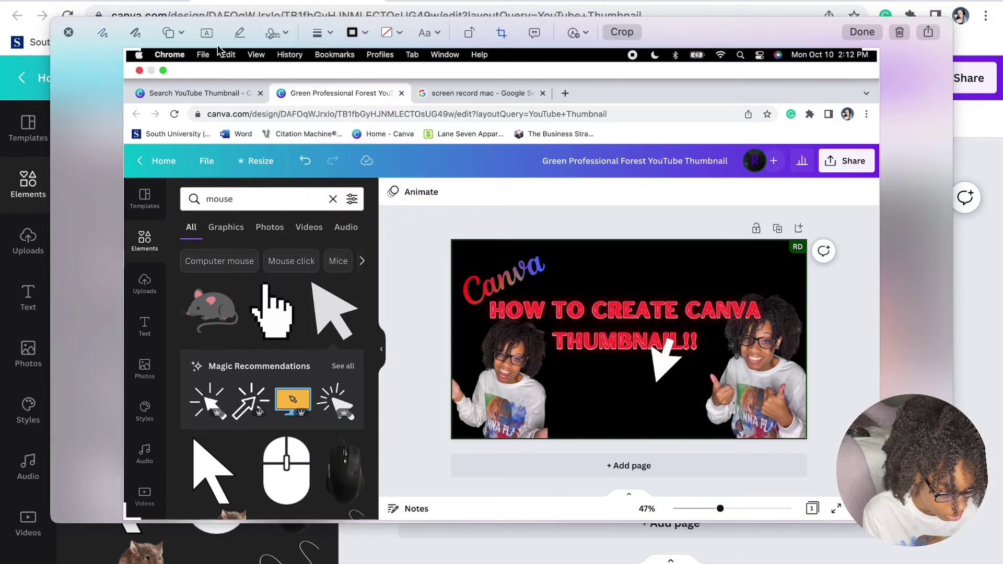
{"action": "left_click_drag", "start_coordinate": [129, 55], "coordinate": [448, 239]}
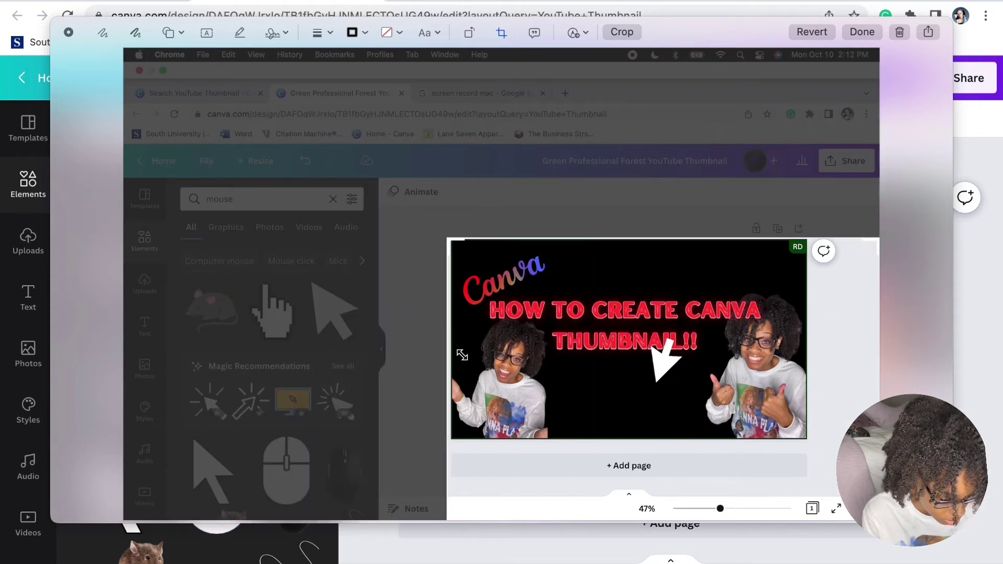
{"action": "left_click_drag", "start_coordinate": [834, 462], "coordinate": [816, 446]}
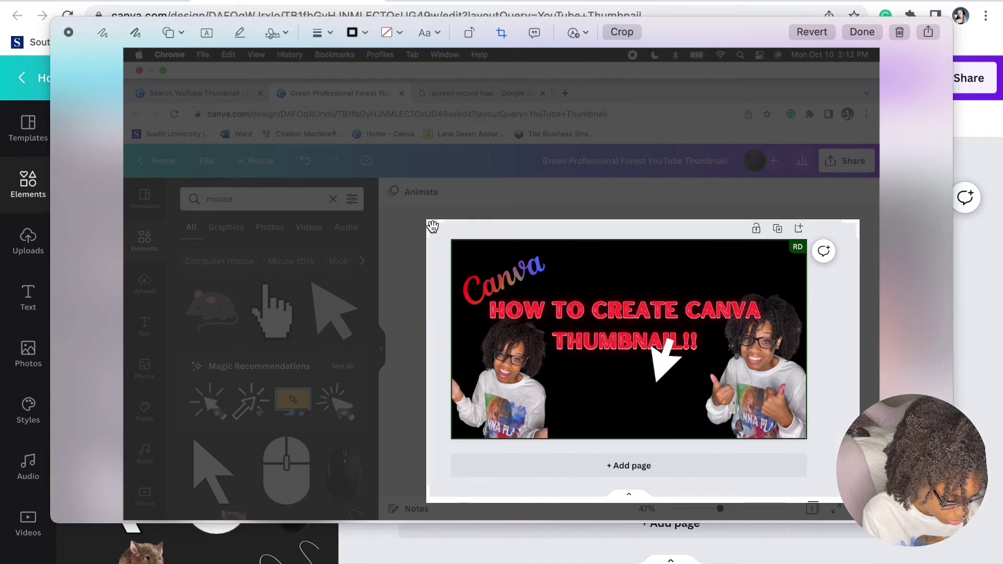
{"action": "left_click_drag", "start_coordinate": [433, 226], "coordinate": [449, 227]}
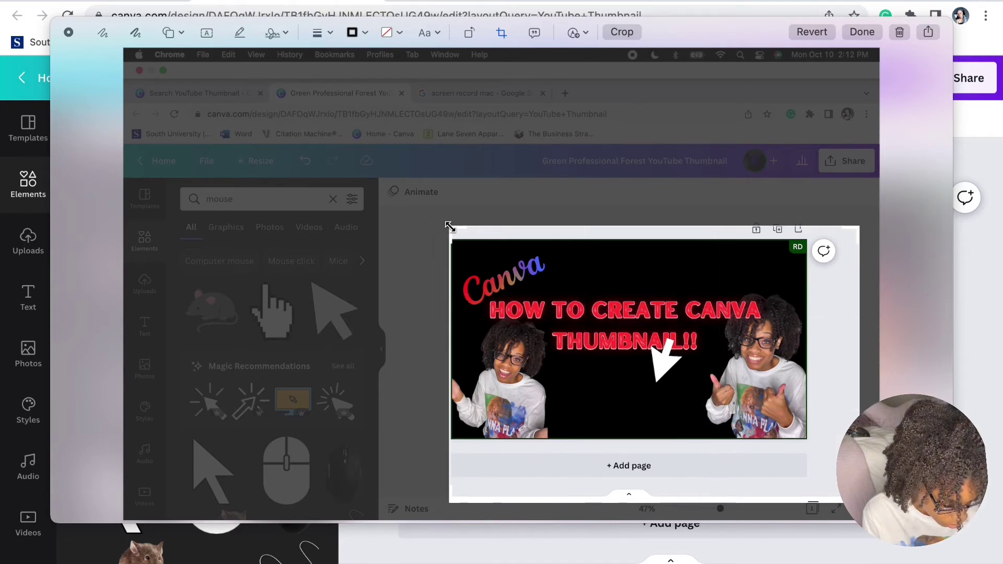
{"action": "left_click_drag", "start_coordinate": [452, 501], "coordinate": [450, 440]}
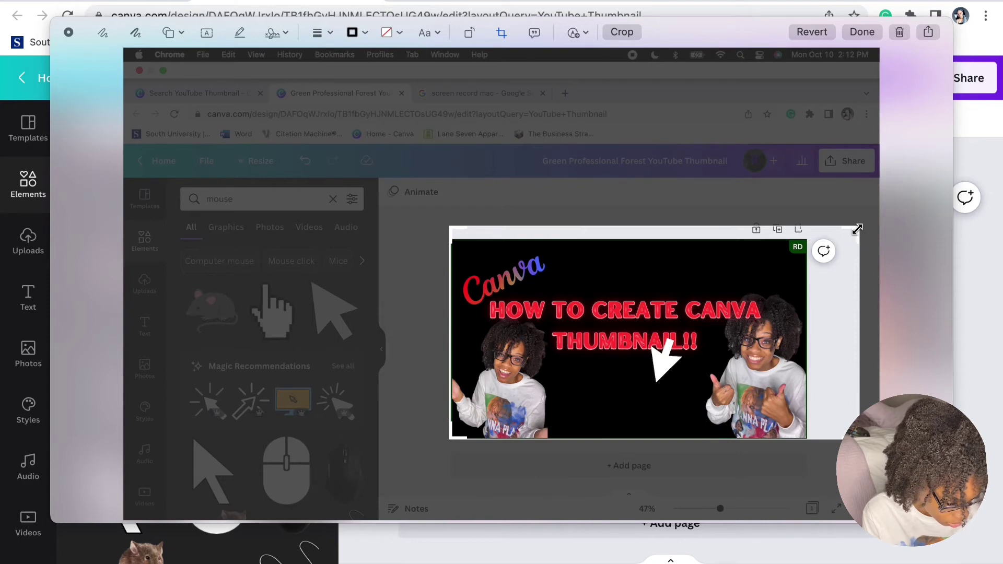
{"action": "left_click_drag", "start_coordinate": [857, 228], "coordinate": [809, 238]}
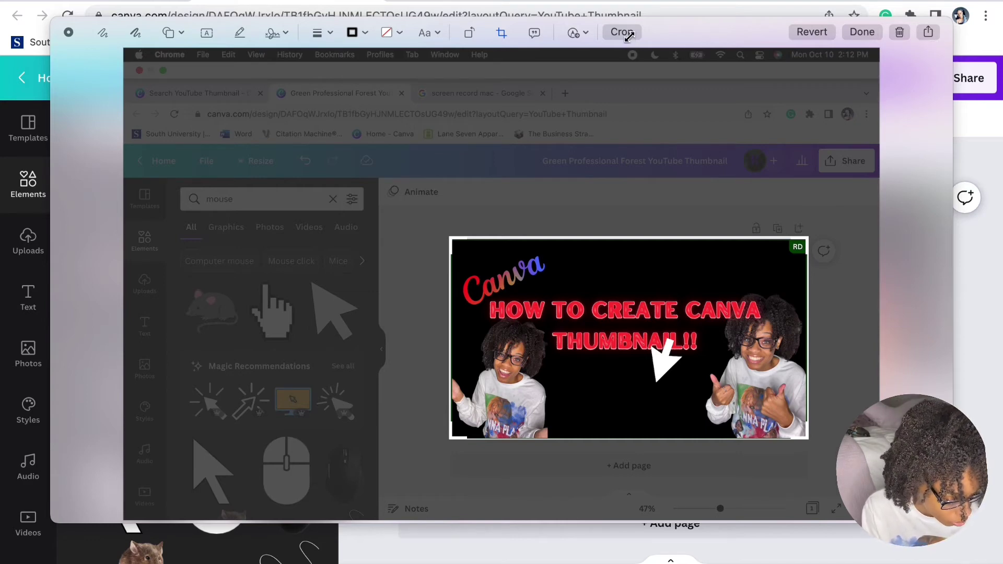
{"action": "left_click", "coordinate": [857, 32]}
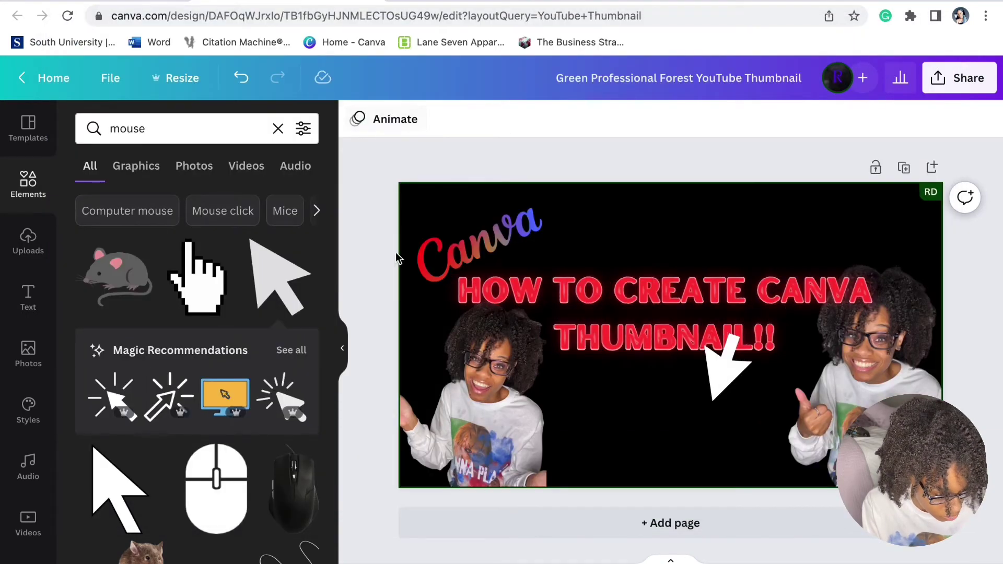
- Take the browser out of full screen, upload the cropped screenshot from the desktop to the design's uploads, and restore full screen
{"action": "mouse_move", "coordinate": [91, 13]}
{"action": "left_click", "coordinate": [53, 2]}
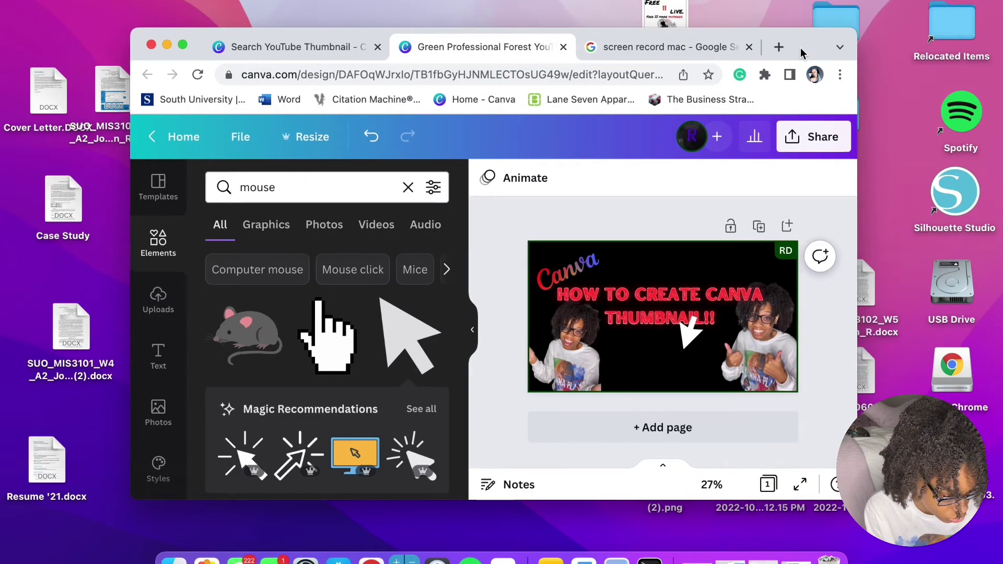
{"action": "left_click_drag", "start_coordinate": [823, 56], "coordinate": [722, 30]}
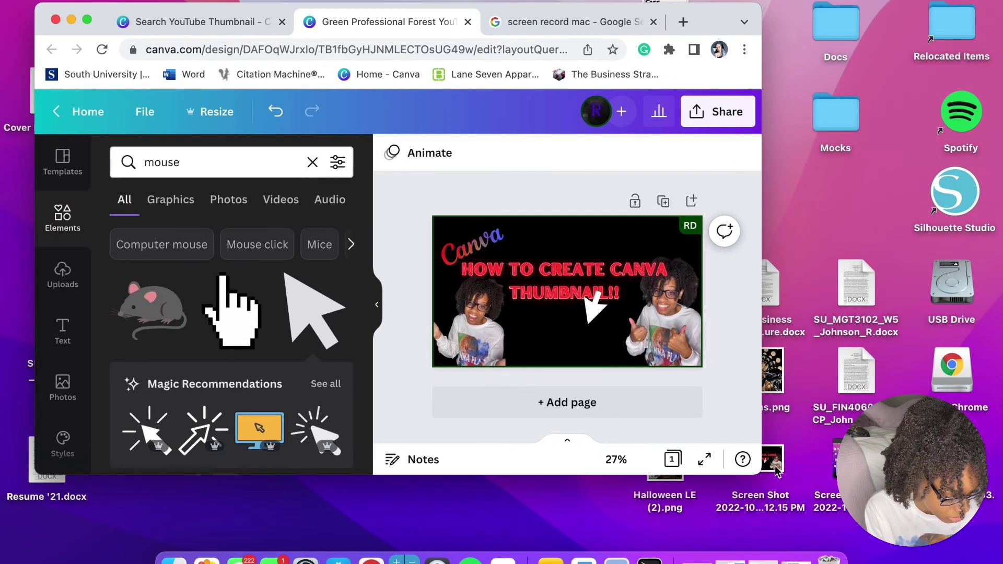
{"action": "left_click_drag", "start_coordinate": [775, 470], "coordinate": [555, 421]}
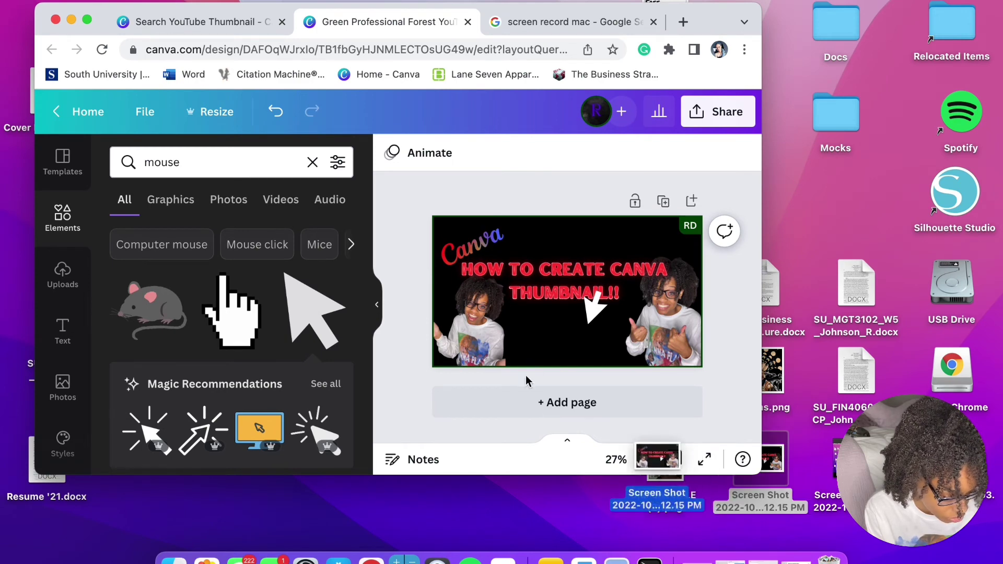
{"action": "left_click_drag", "start_coordinate": [526, 375], "coordinate": [292, 374]}
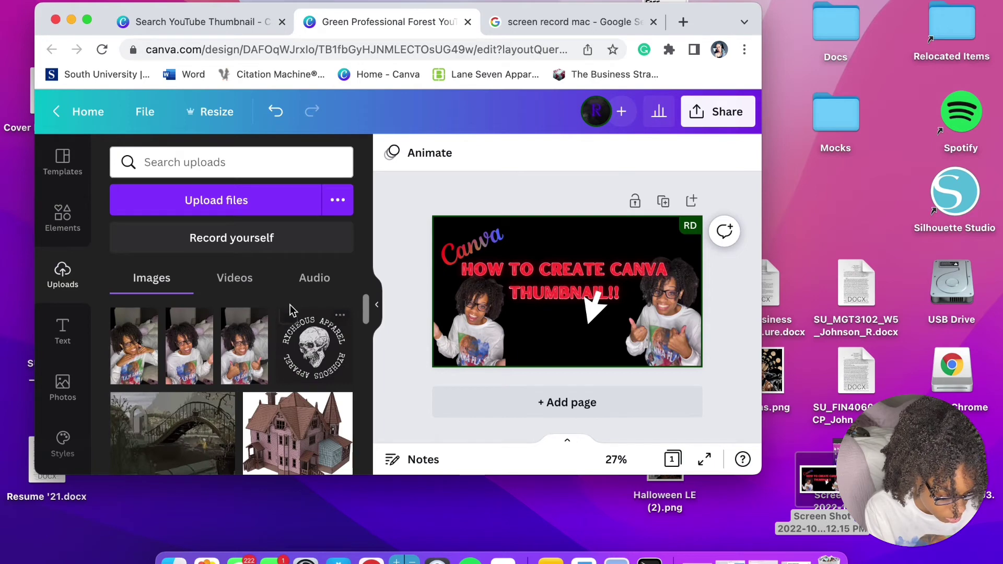
{"action": "left_click_drag", "start_coordinate": [824, 484], "coordinate": [258, 283]}
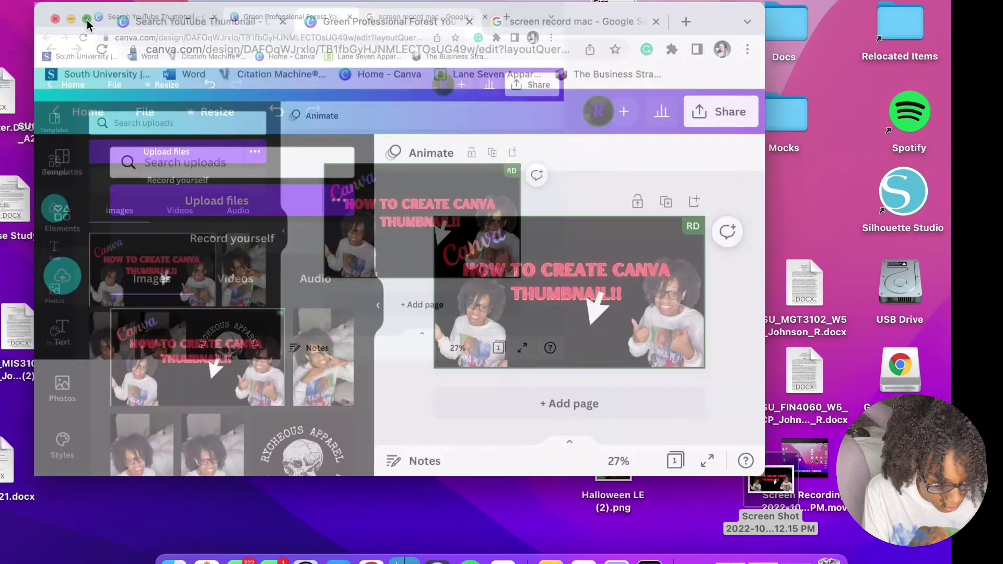
{"action": "left_click", "coordinate": [88, 24]}
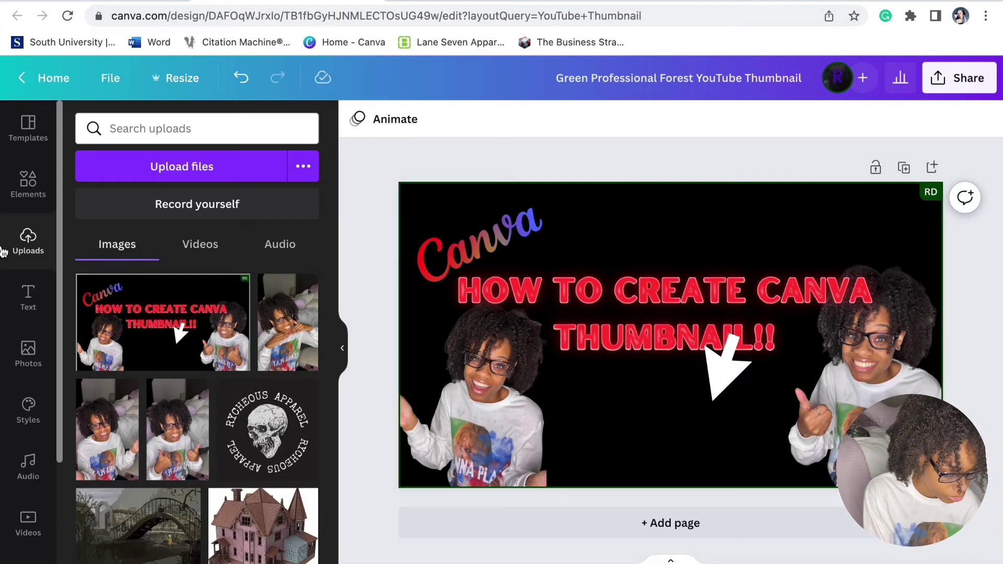
- Insert the recently used laptop frame, shrink it, and place it at the bottom of the thumbnail beside the first cut-out photo
{"action": "left_click", "coordinate": [26, 195]}
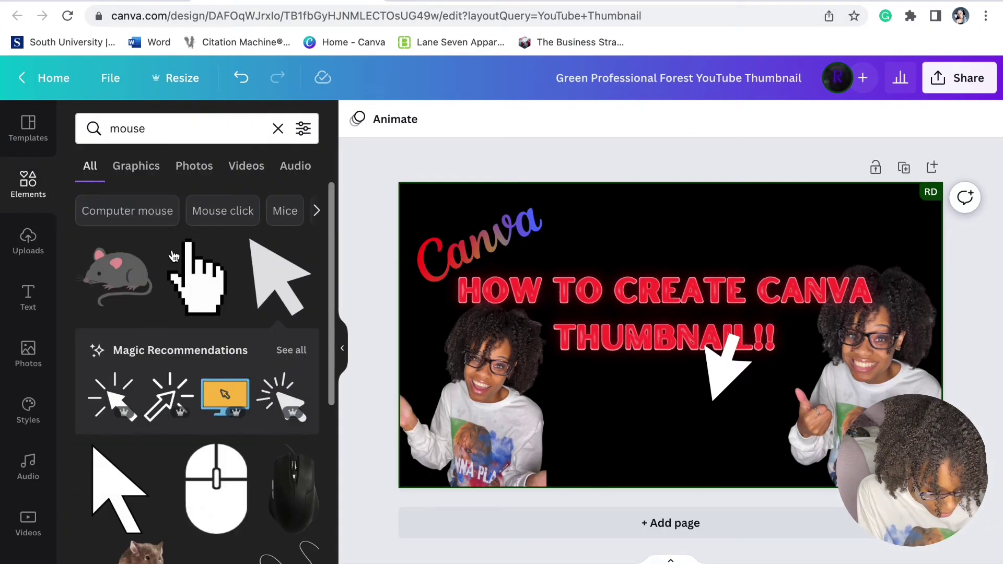
{"action": "scroll", "coordinate": [164, 384], "scroll_direction": "down", "scroll_amount": 5}
{"action": "scroll", "coordinate": [152, 410], "scroll_direction": "up", "scroll_amount": 3}
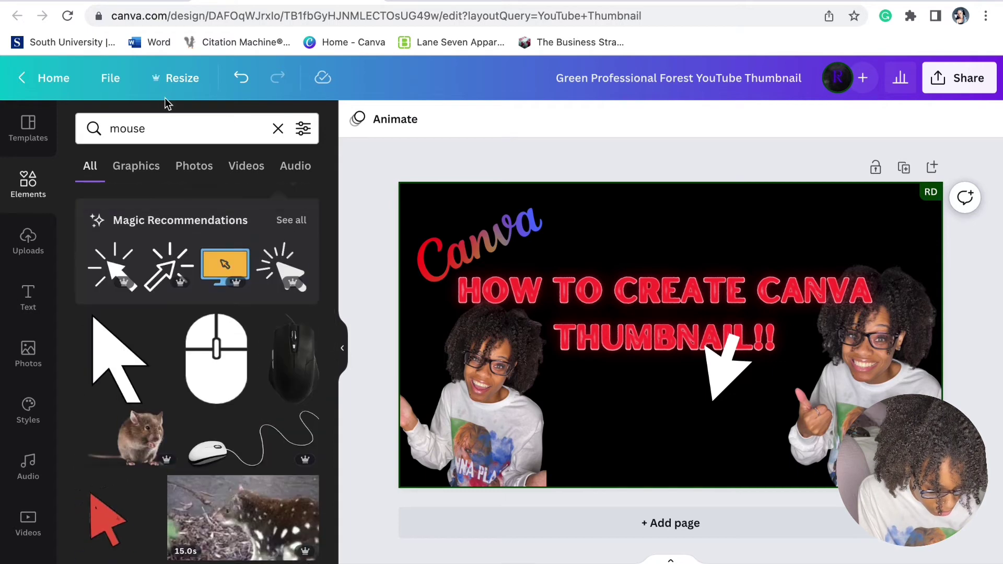
{"action": "left_click", "coordinate": [278, 134]}
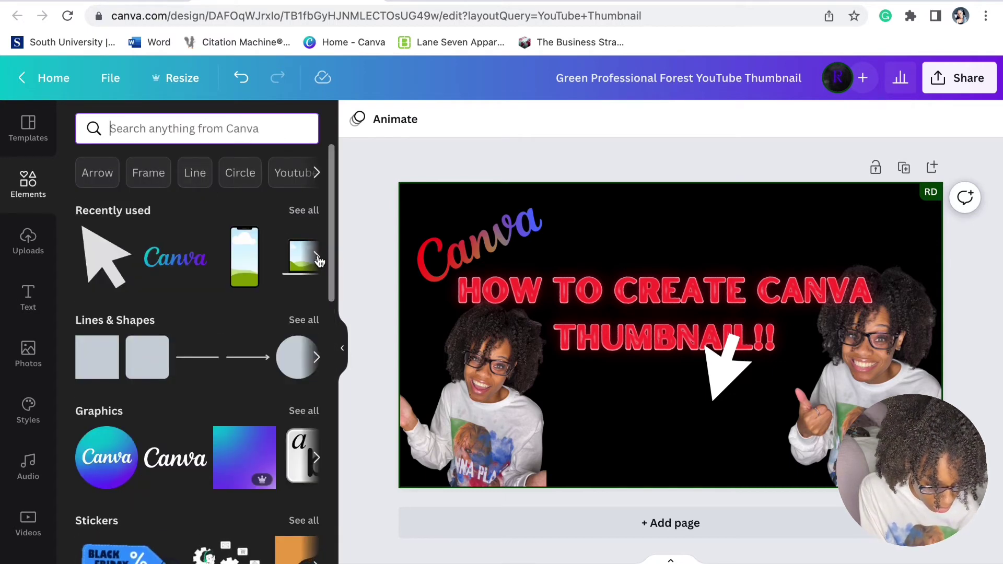
{"action": "left_click", "coordinate": [317, 258]}
{"action": "left_click", "coordinate": [283, 255]}
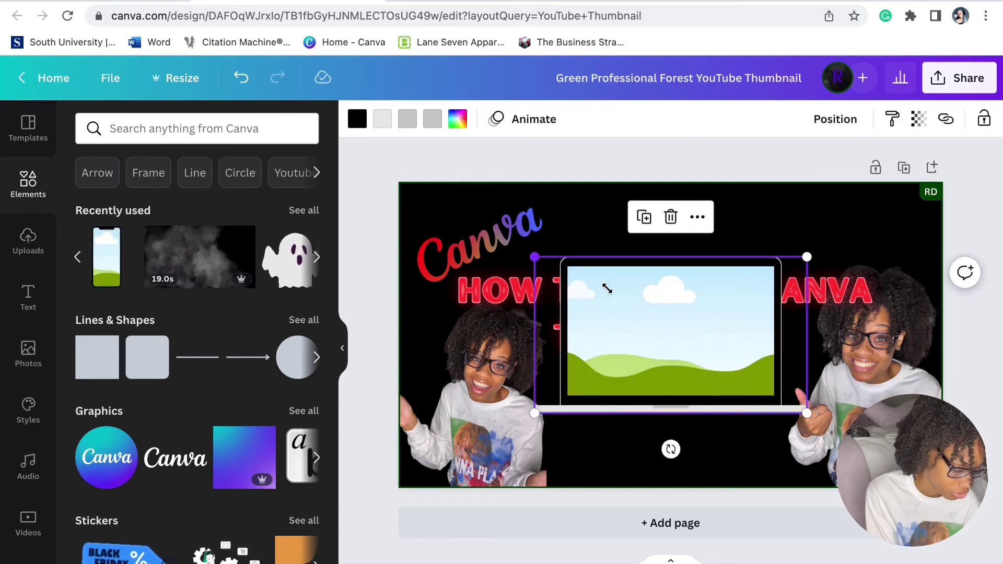
{"action": "left_click_drag", "start_coordinate": [535, 257], "coordinate": [650, 320]}
{"action": "left_click_drag", "start_coordinate": [731, 371], "coordinate": [636, 449]}
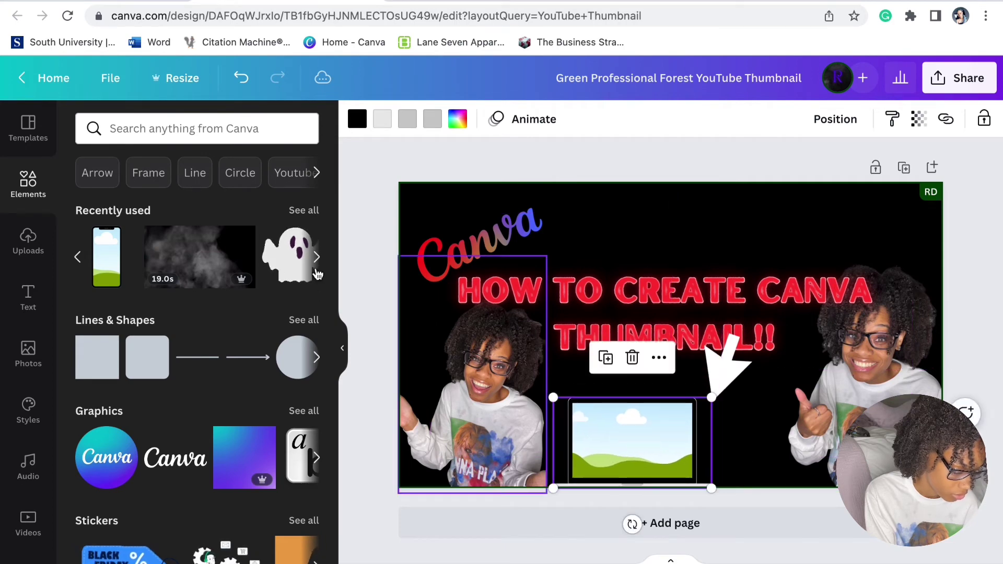
- Fill the laptop frame's screen with the uploaded thumbnail screenshot
{"action": "left_click", "coordinate": [9, 233]}
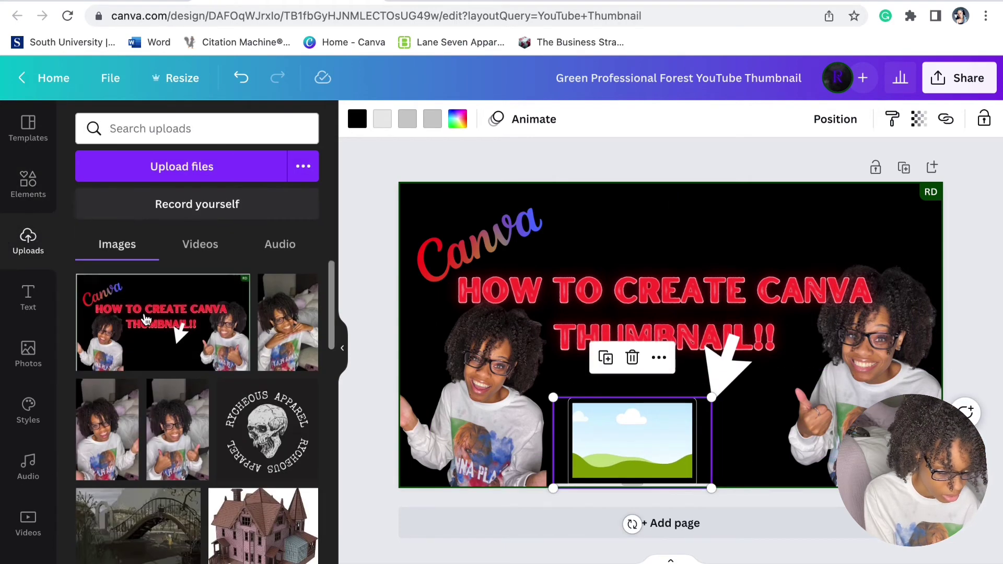
{"action": "left_click_drag", "start_coordinate": [240, 344], "coordinate": [524, 385]}
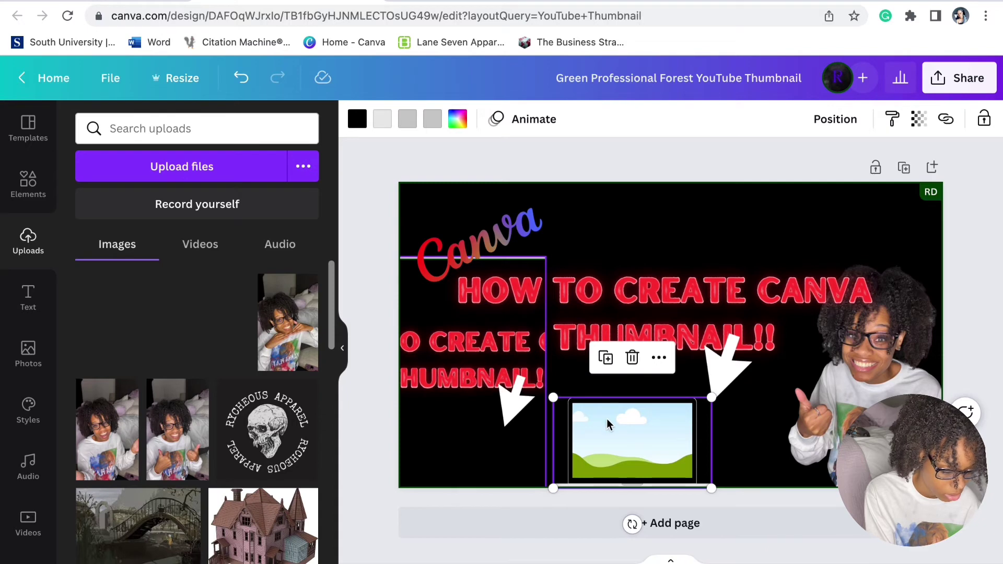
{"action": "left_click_drag", "start_coordinate": [607, 424], "coordinate": [607, 424]}
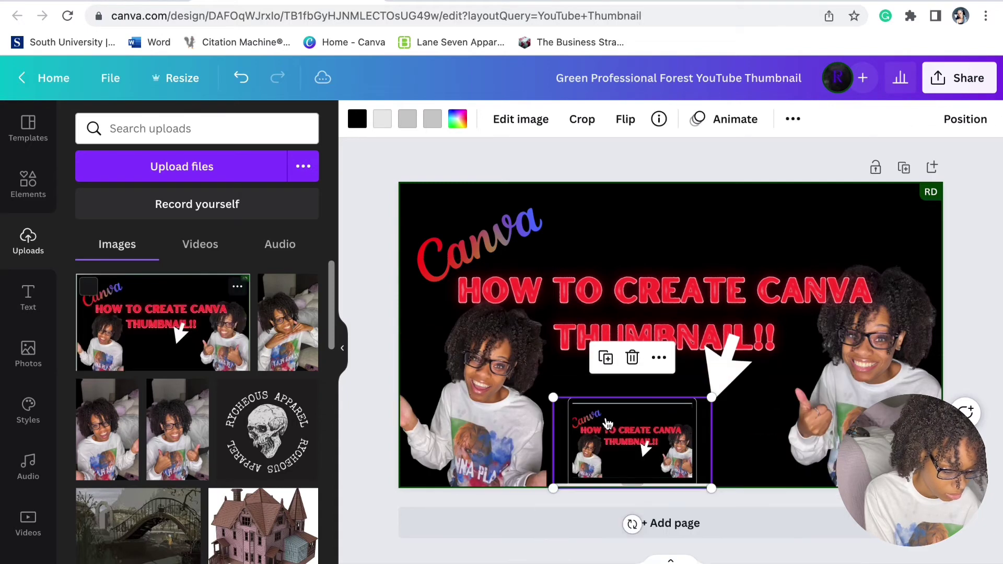
{"action": "left_click", "coordinate": [371, 483]}
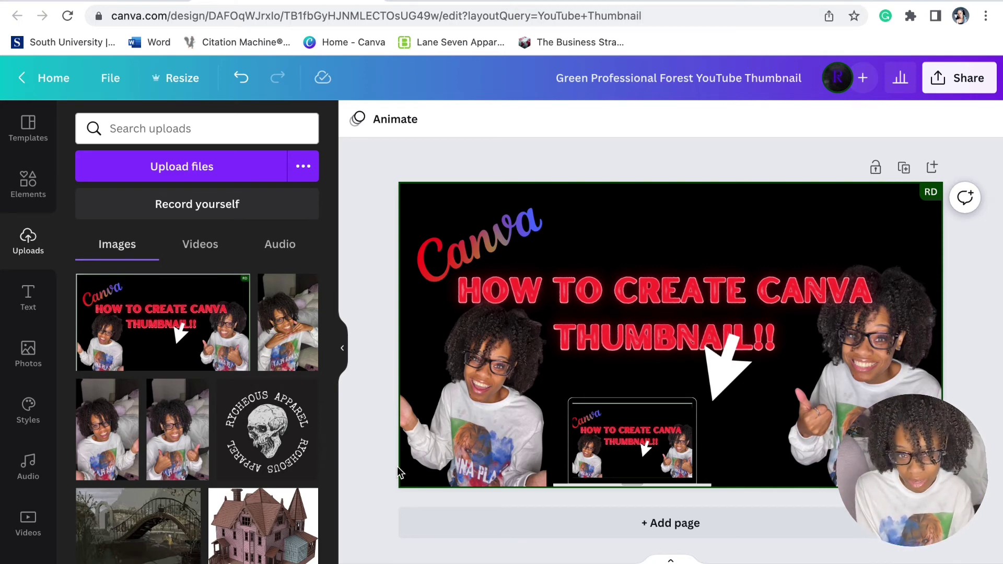
- Insert the recently used phone frame, shrink it, and stand it at the bottom between the laptop and the thumbs-up photo
{"action": "left_click", "coordinate": [28, 183]}
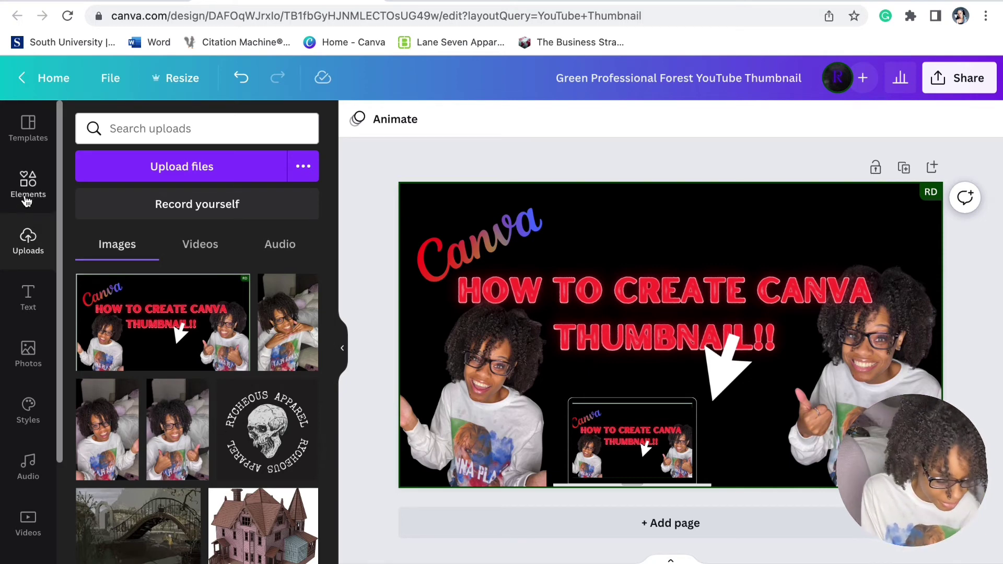
{"action": "left_click", "coordinate": [107, 256]}
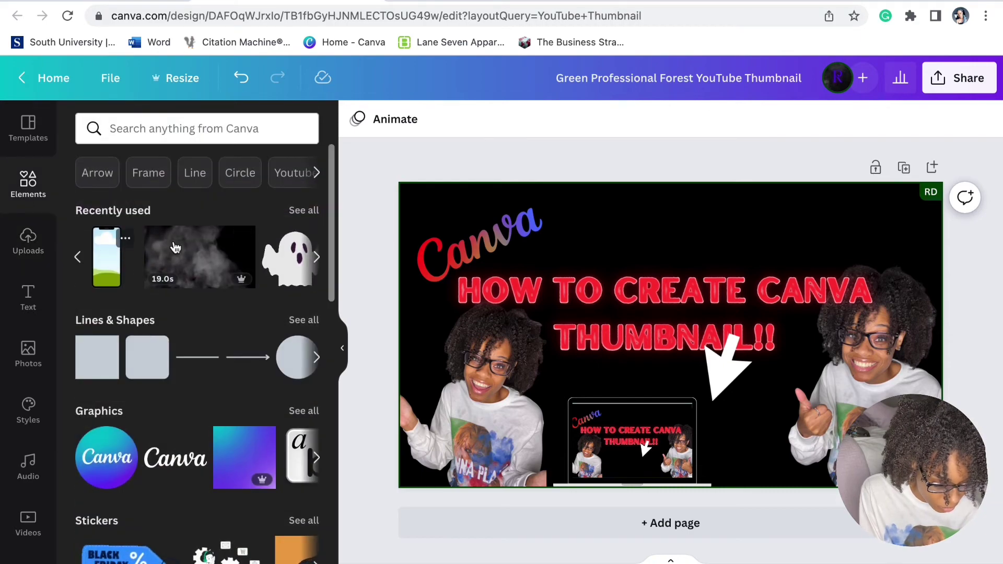
{"action": "left_click_drag", "start_coordinate": [695, 340], "coordinate": [723, 390]}
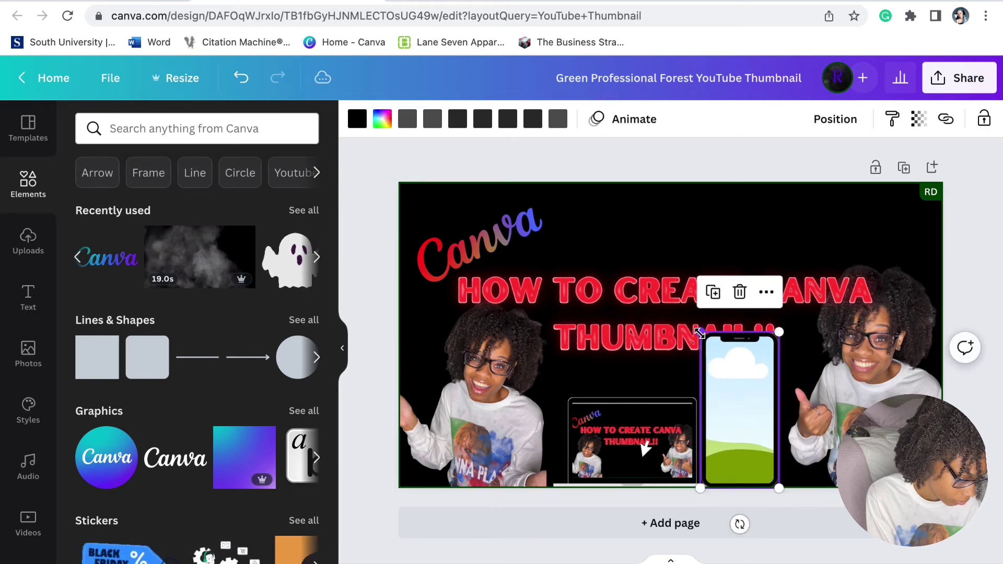
{"action": "left_click_drag", "start_coordinate": [700, 333], "coordinate": [738, 427]}
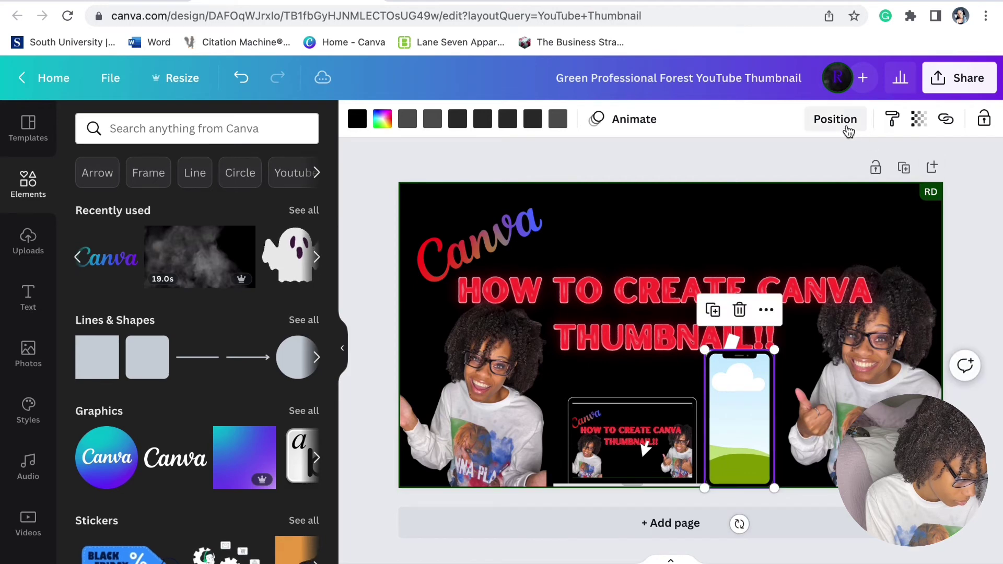
- Send the phone frame one layer backward and move the white arrow so it points down at the laptop
{"action": "left_click", "coordinate": [844, 127]}
{"action": "left_click", "coordinate": [789, 167]}
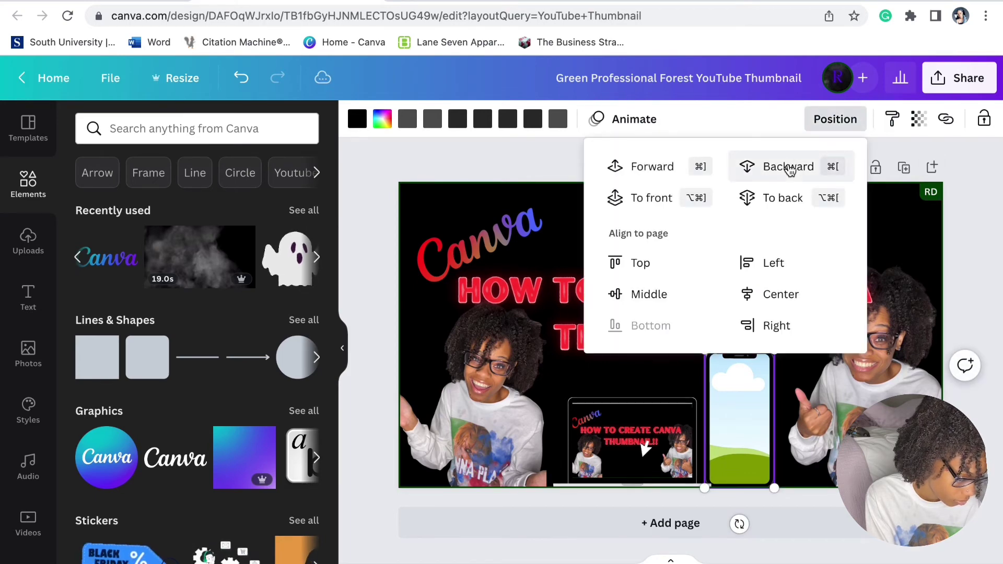
{"action": "left_click", "coordinate": [704, 354]}
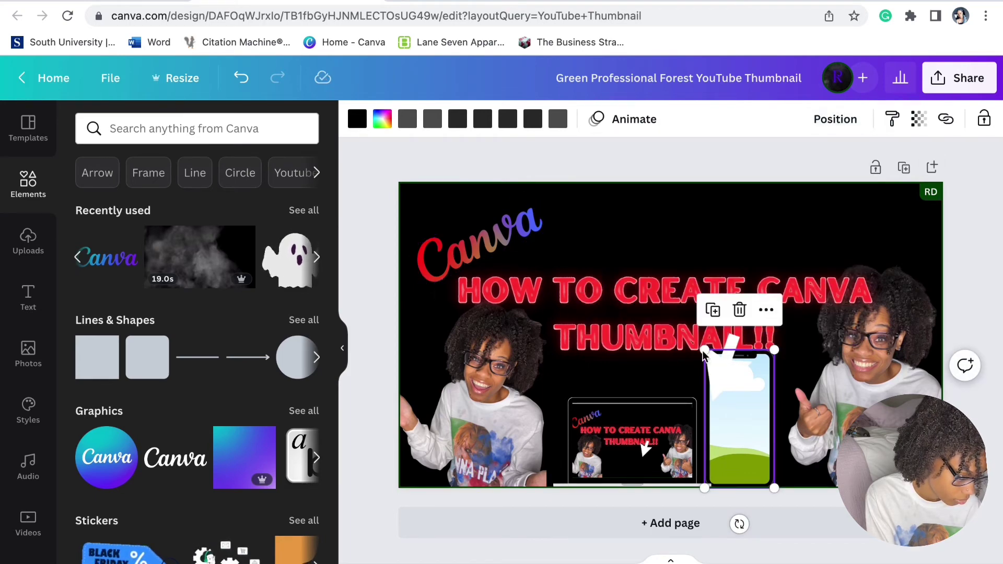
{"action": "left_click_drag", "start_coordinate": [695, 369], "coordinate": [658, 362]}
{"action": "left_click", "coordinate": [376, 398]}
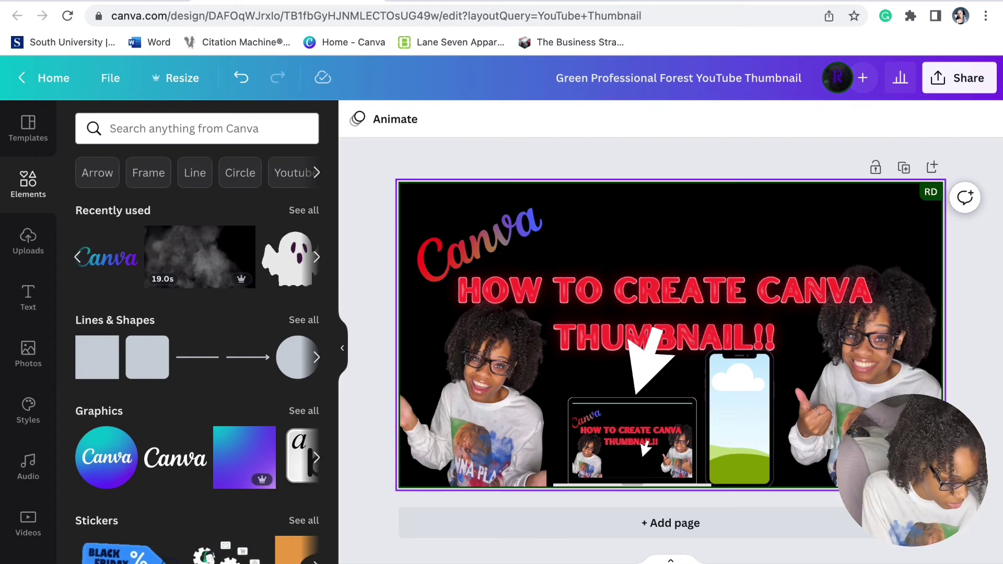
- Search the photo library for "youtube" and browse the results for a suitable image
{"action": "mouse_move", "coordinate": [515, 40]}
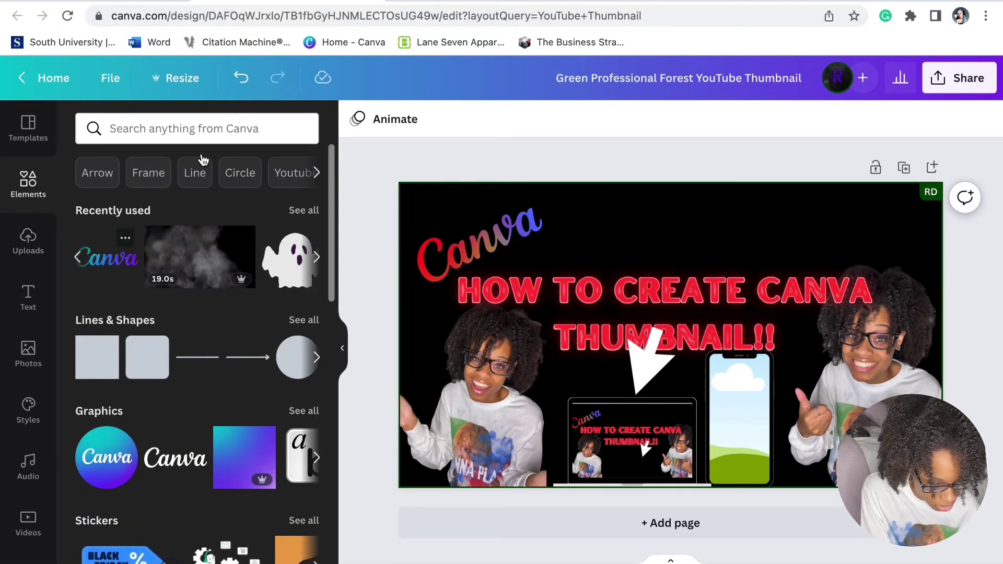
{"action": "left_click", "coordinate": [243, 135]}
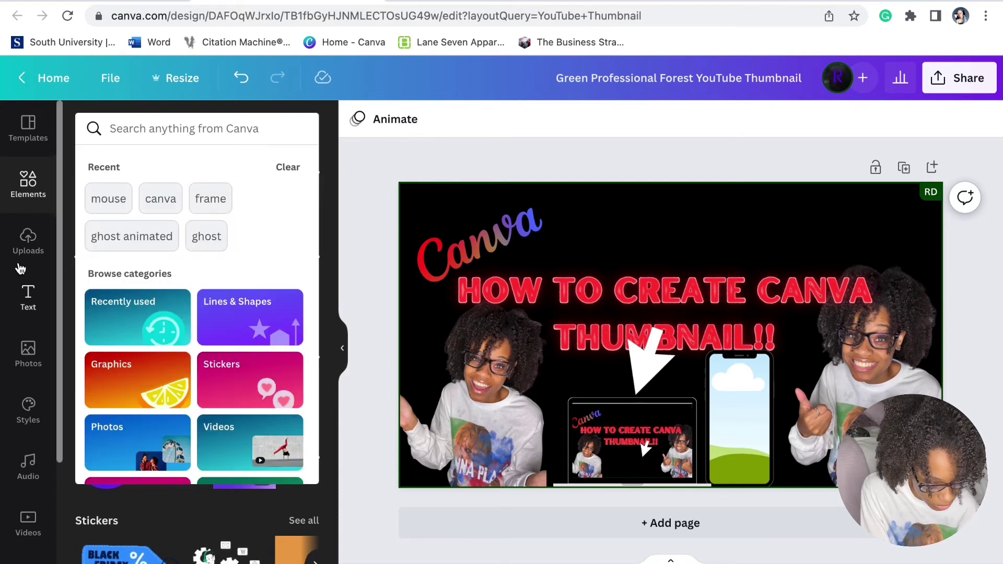
{"action": "left_click", "coordinate": [28, 355]}
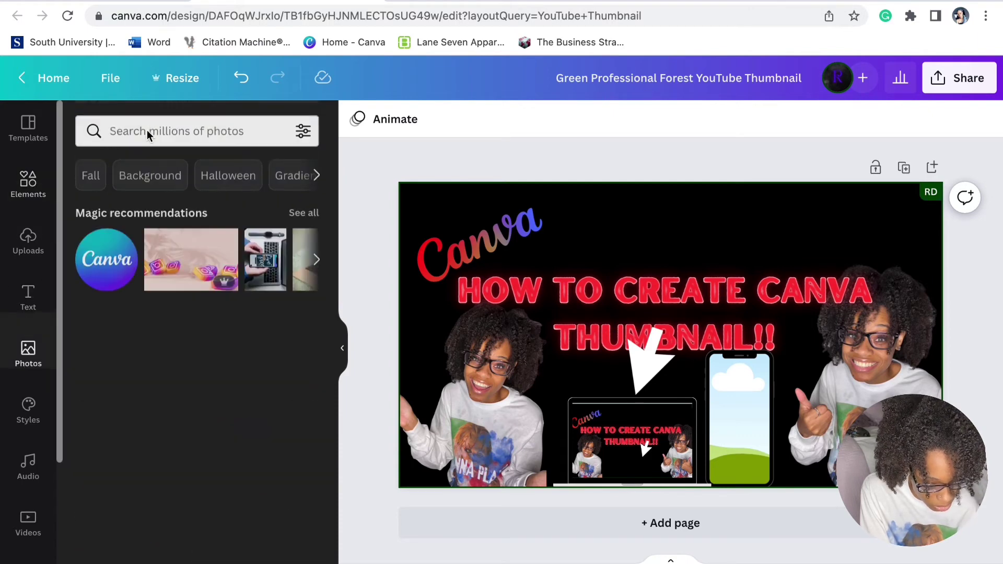
{"action": "left_click", "coordinate": [146, 131]}
{"action": "type", "text": "youtu"}
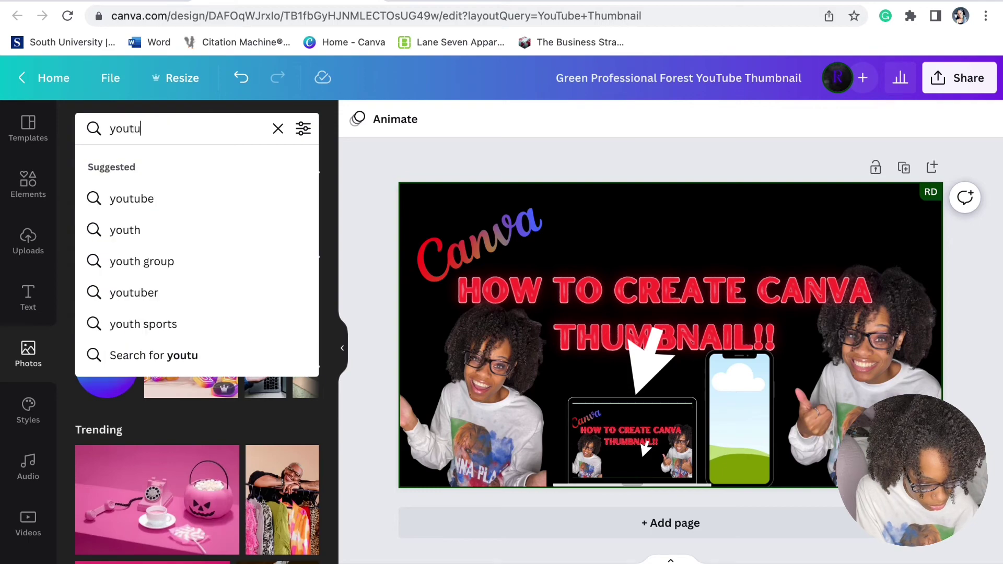
{"action": "type", "text": "be"}
{"action": "key", "text": "Return"}
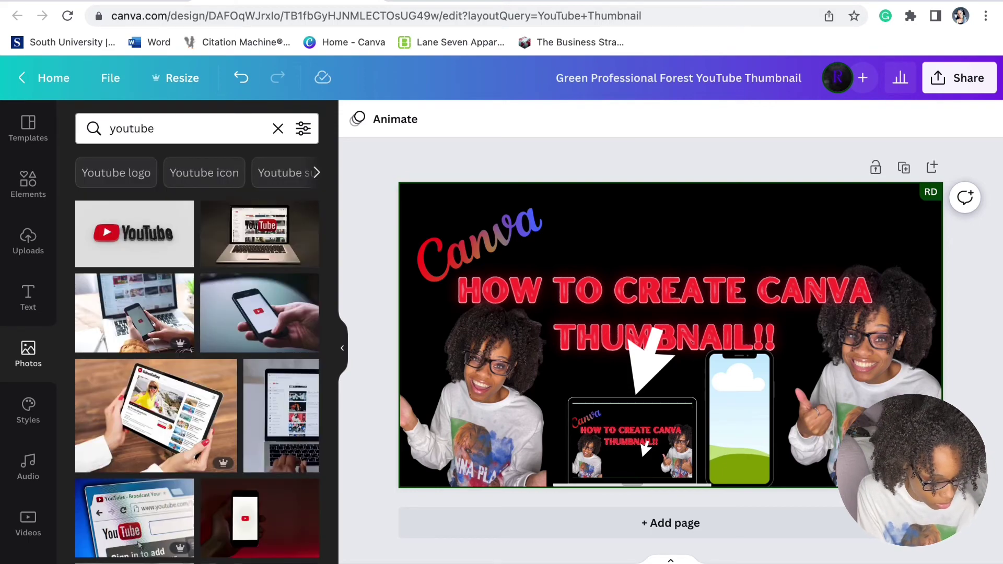
{"action": "scroll", "coordinate": [175, 371], "scroll_direction": "down", "scroll_amount": 5}
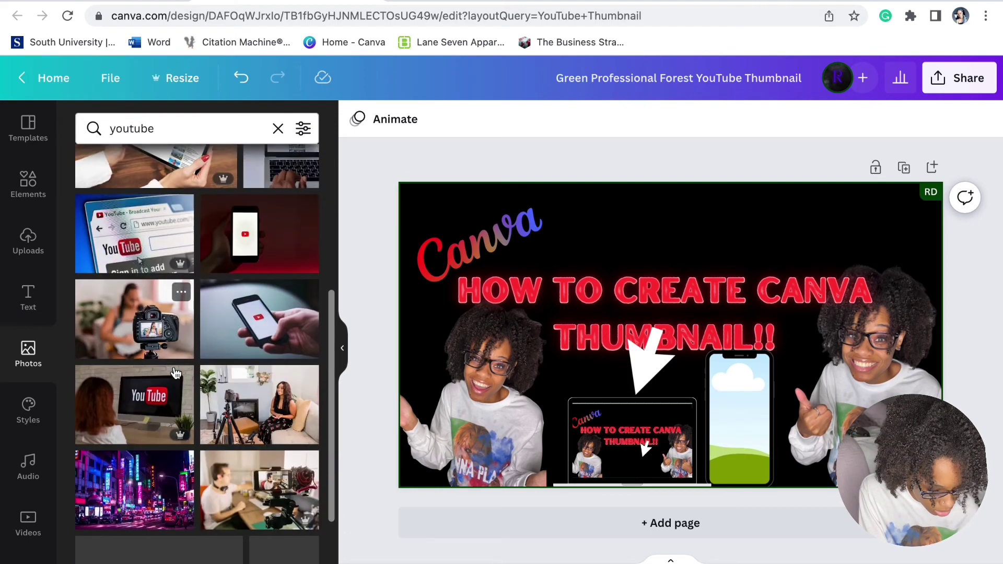
{"action": "scroll", "coordinate": [181, 355], "scroll_direction": "down", "scroll_amount": 1}
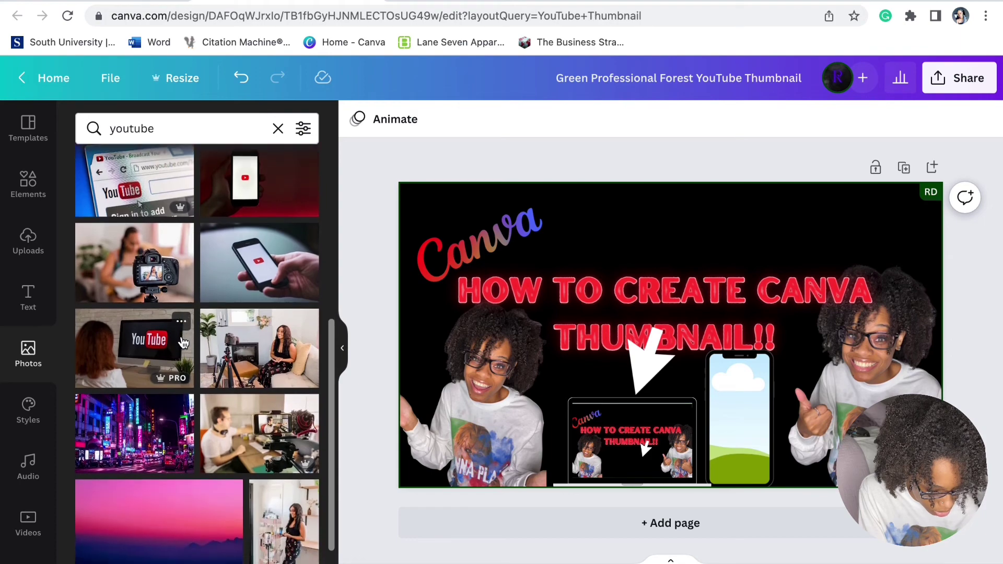
{"action": "scroll", "coordinate": [182, 342], "scroll_direction": "down", "scroll_amount": 6}
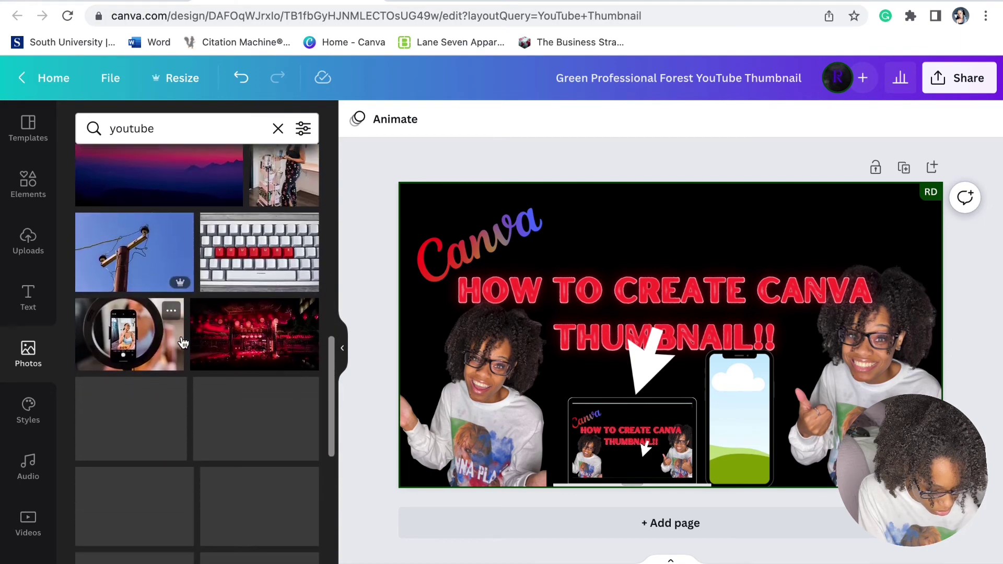
{"action": "scroll", "coordinate": [183, 343], "scroll_direction": "down", "scroll_amount": 4}
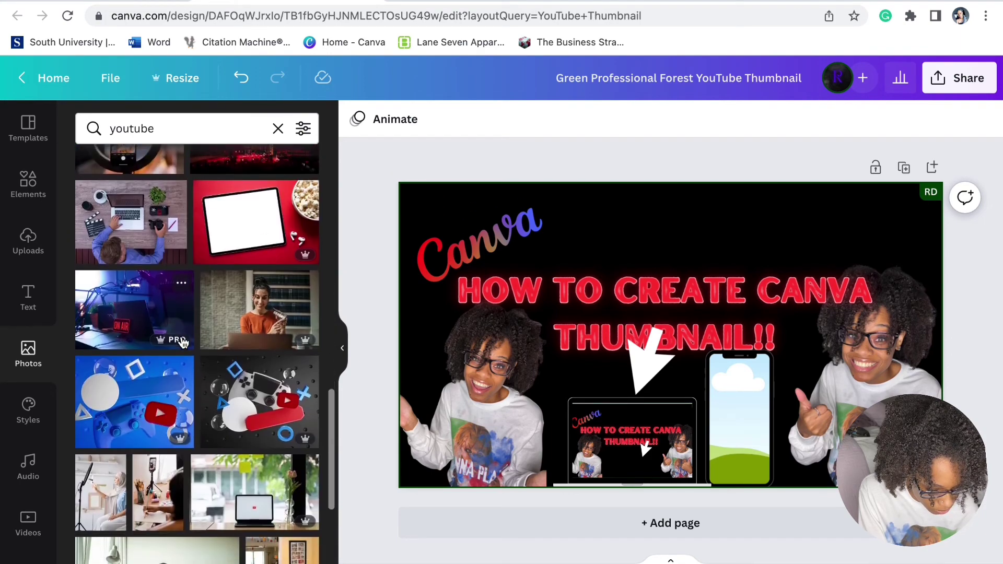
{"action": "scroll", "coordinate": [182, 343], "scroll_direction": "up", "scroll_amount": 15}
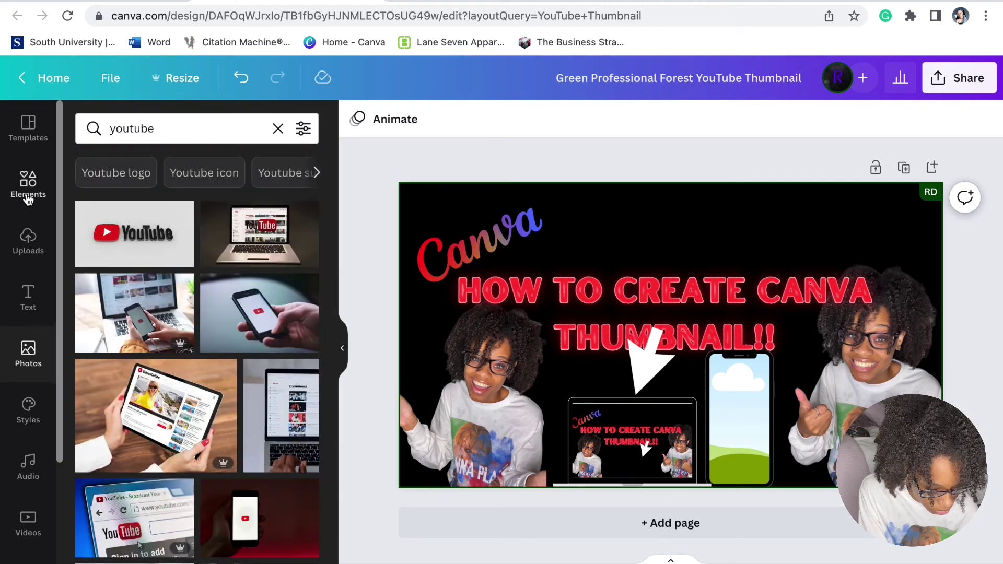
- Search the elements library for "youtube"
{"action": "left_click", "coordinate": [28, 184]}
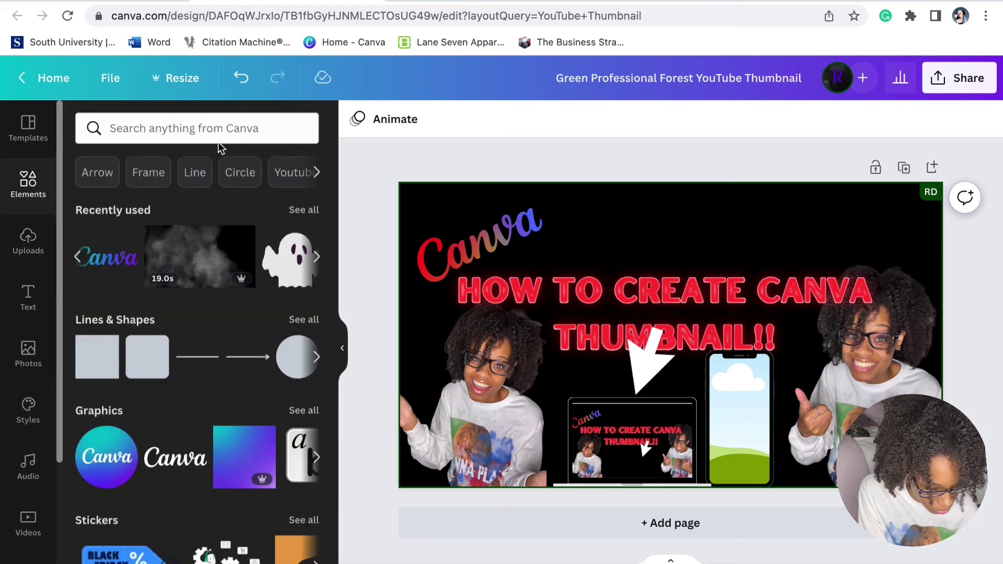
{"action": "left_click", "coordinate": [269, 131]}
{"action": "type", "text": "youtub"}
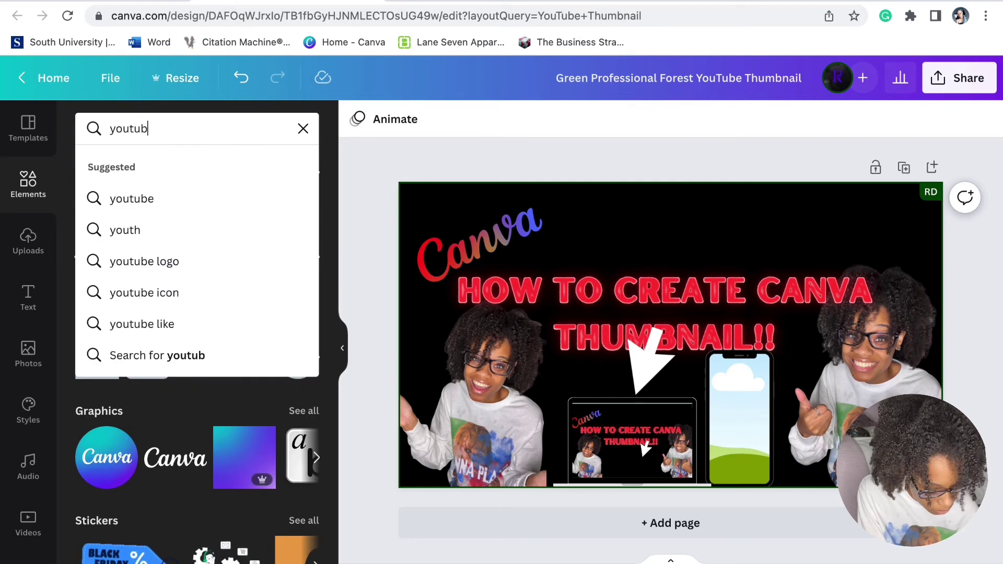
{"action": "type", "text": "e"}
{"action": "key", "text": "Return"}
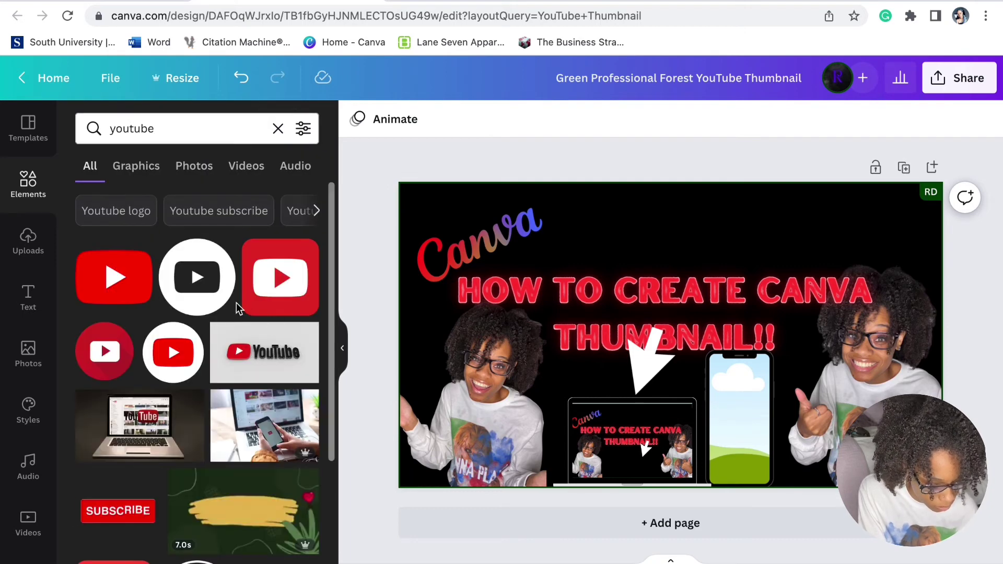
{"action": "left_click", "coordinate": [123, 280]}
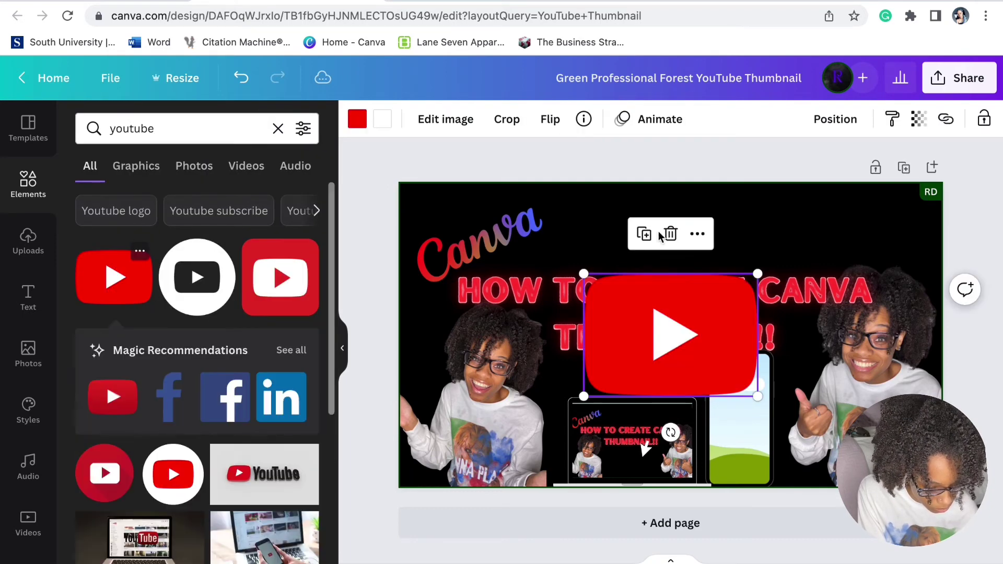
{"action": "left_click_drag", "start_coordinate": [702, 368], "coordinate": [626, 320]}
{"action": "key", "text": "Delete"}
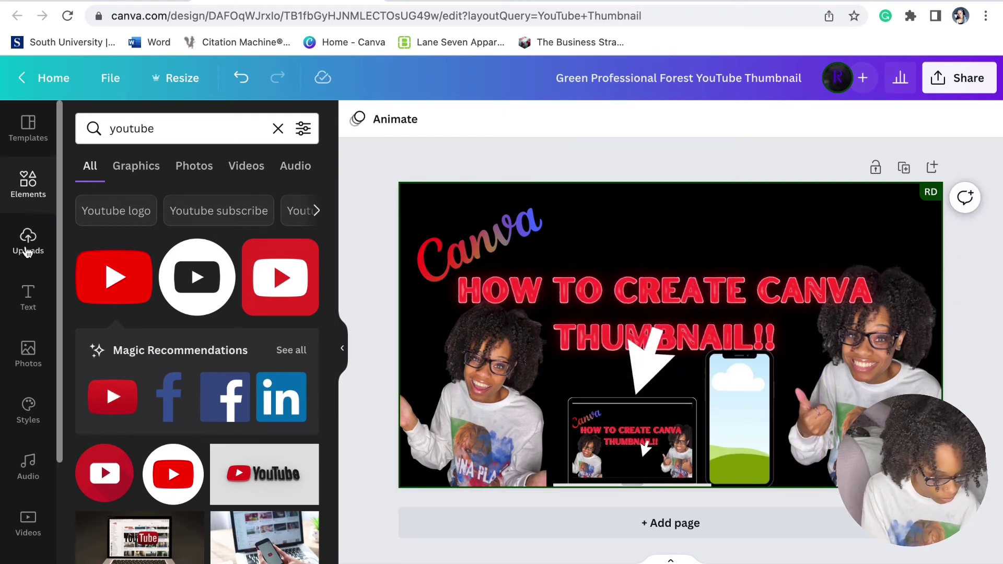
- Try filling the phone frame with the uploaded thumbnail screenshot, shifting its crop to show the Canva logo and first cut-out photo
{"action": "left_click", "coordinate": [27, 245]}
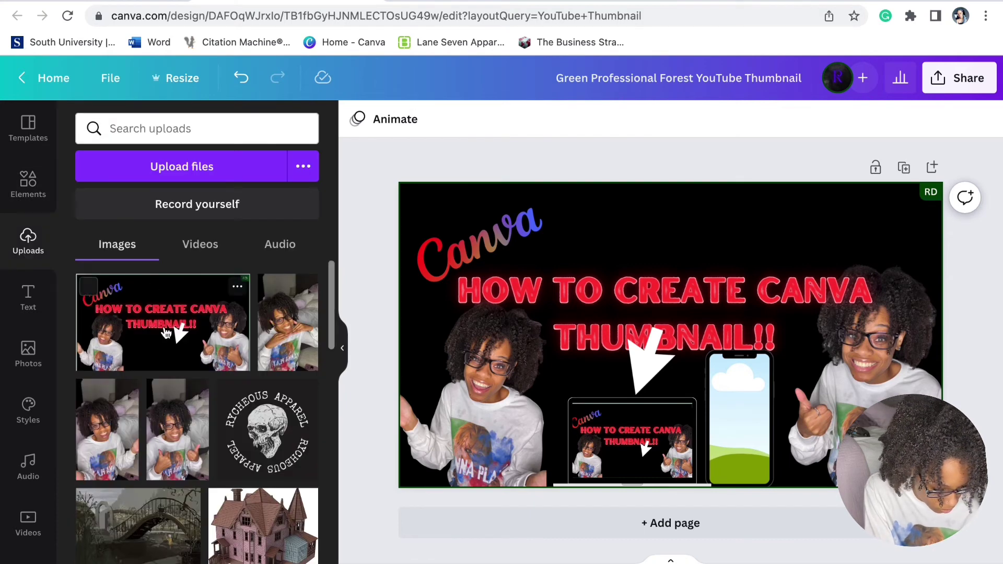
{"action": "left_click_drag", "start_coordinate": [167, 332], "coordinate": [742, 410]}
{"action": "left_click_drag", "start_coordinate": [742, 414], "coordinate": [739, 422]}
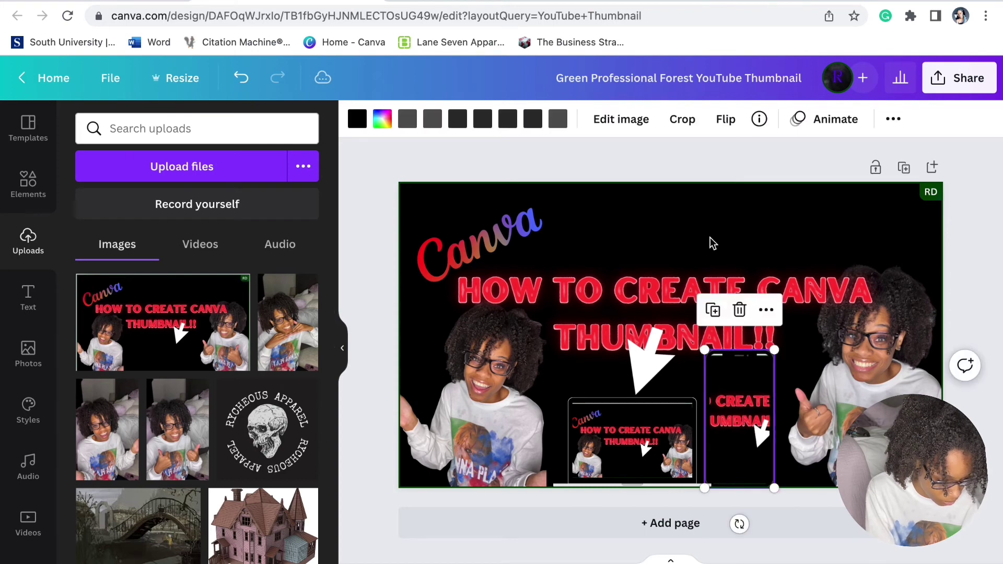
{"action": "left_click", "coordinate": [682, 120]}
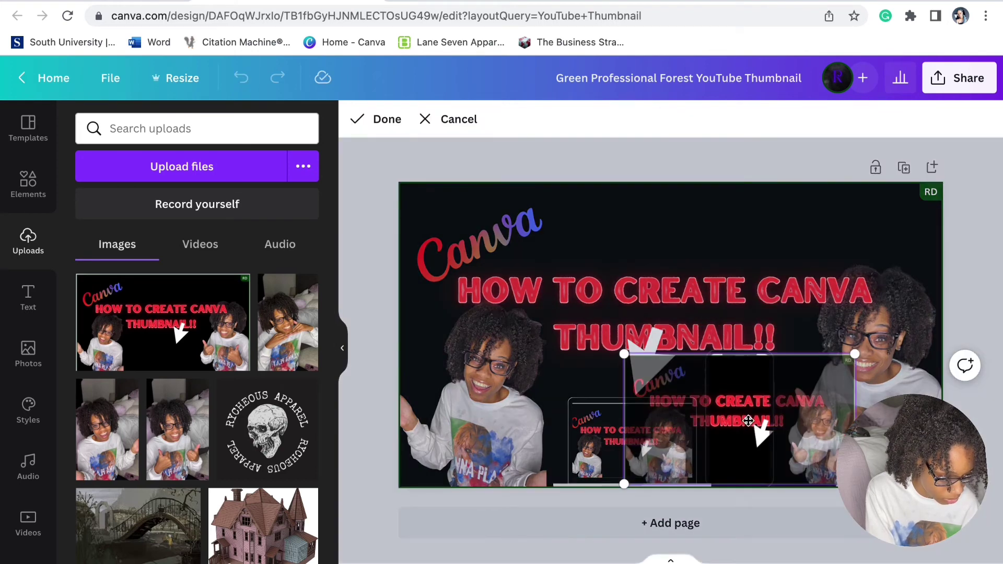
{"action": "left_click_drag", "start_coordinate": [748, 420], "coordinate": [837, 413]}
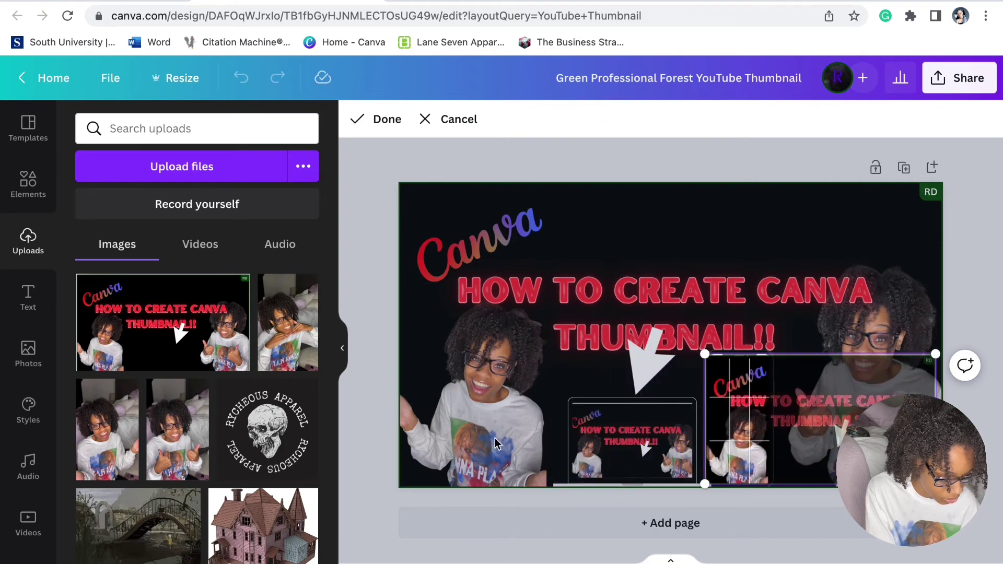
{"action": "left_click", "coordinate": [360, 465]}
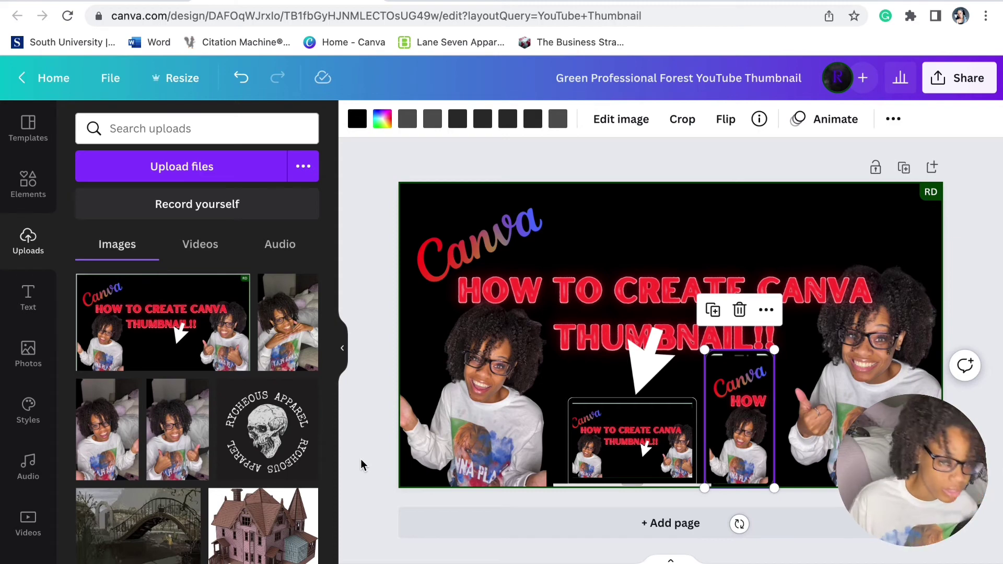
{"action": "left_click", "coordinate": [369, 400]}
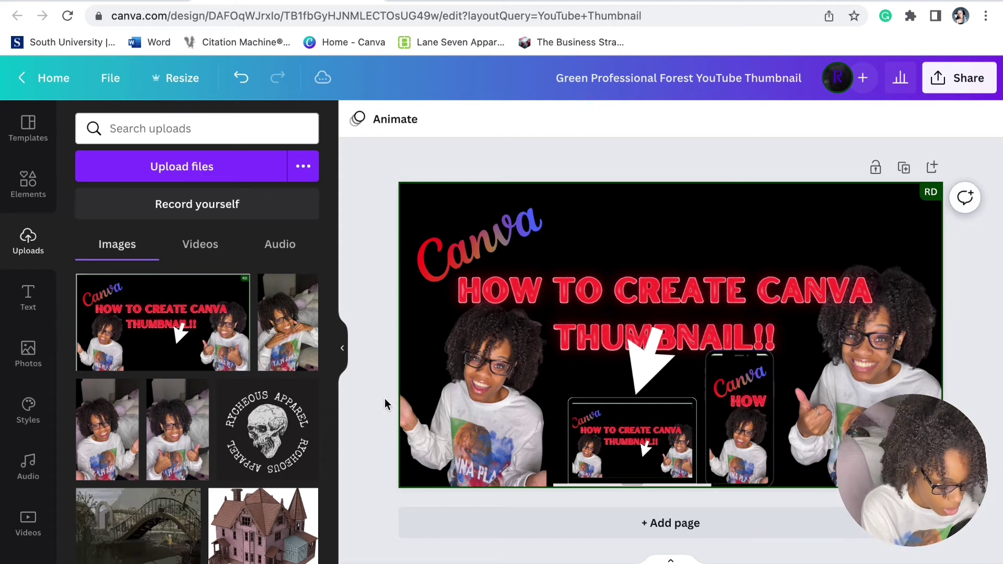
- Delete the phone frame together with the image inside it
{"action": "left_click", "coordinate": [759, 462]}
{"action": "key", "text": "Delete"}
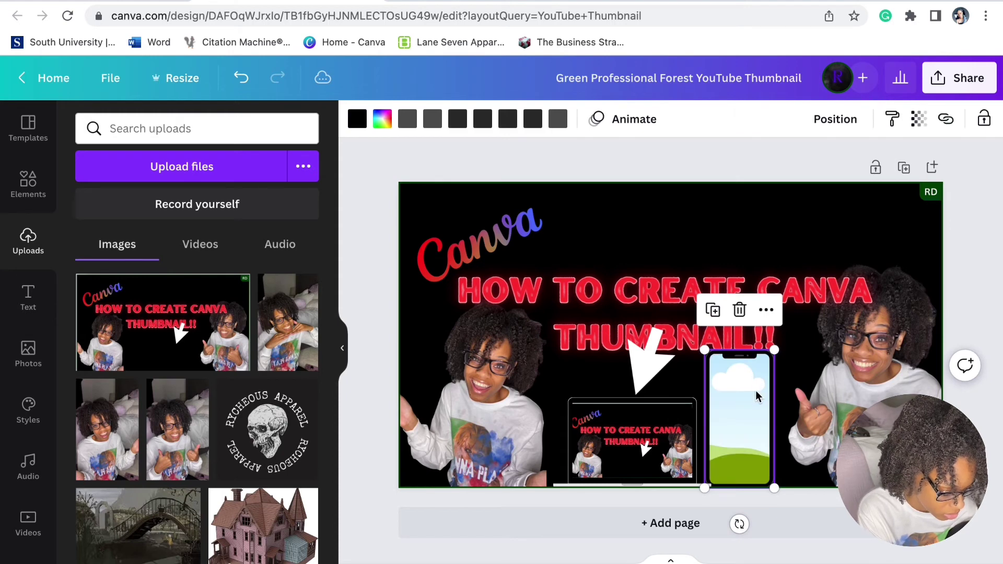
{"action": "left_click", "coordinate": [739, 310]}
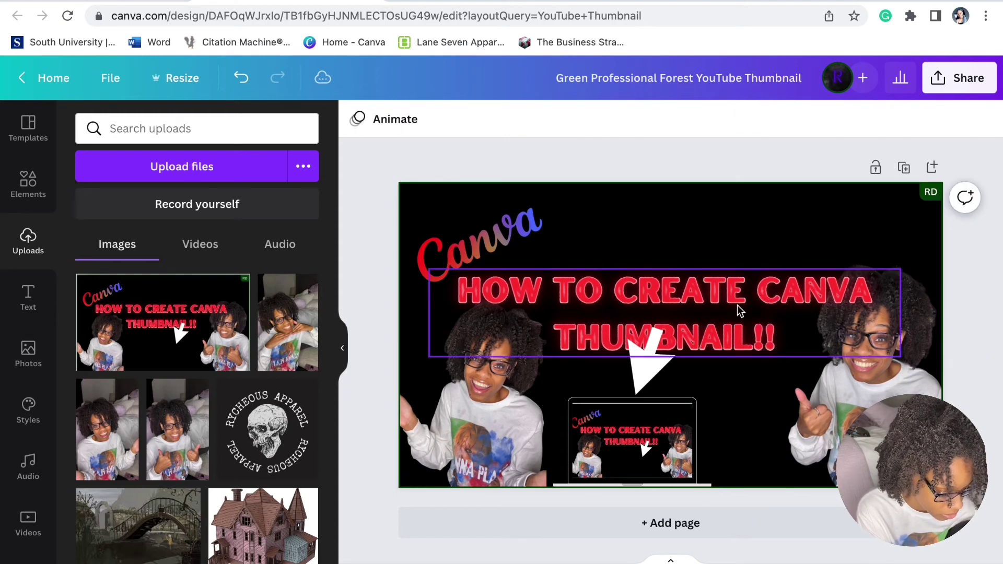
- Reposition the laptop mockup along the bottom edge, close to the first cut-out photo, leaving a gap before the thumbs-up photo
{"action": "left_click", "coordinate": [679, 452]}
{"action": "left_click_drag", "start_coordinate": [706, 453], "coordinate": [723, 443]}
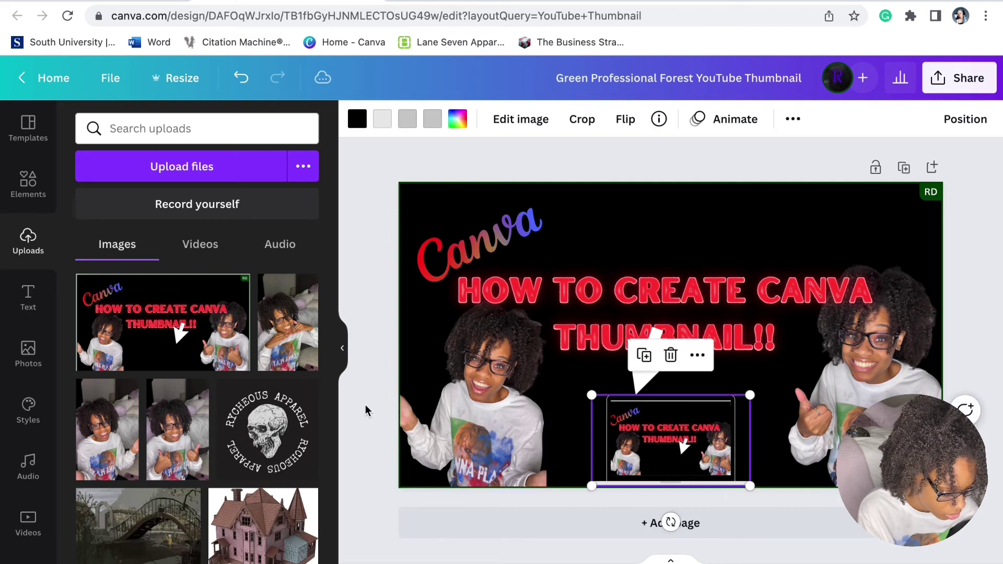
{"action": "left_click", "coordinate": [365, 405]}
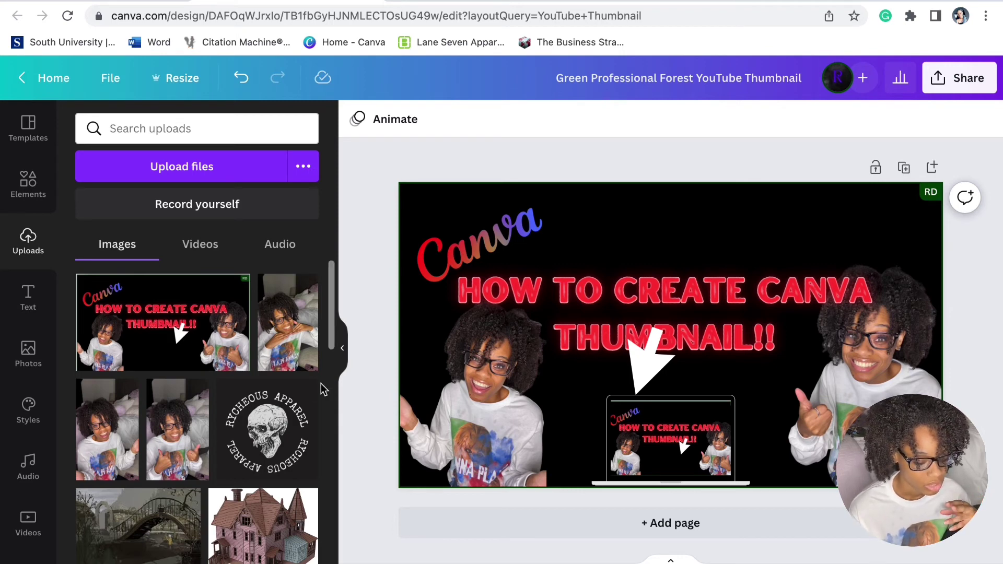
{"action": "left_click_drag", "start_coordinate": [648, 446], "coordinate": [614, 447]}
{"action": "left_click", "coordinate": [367, 463]}
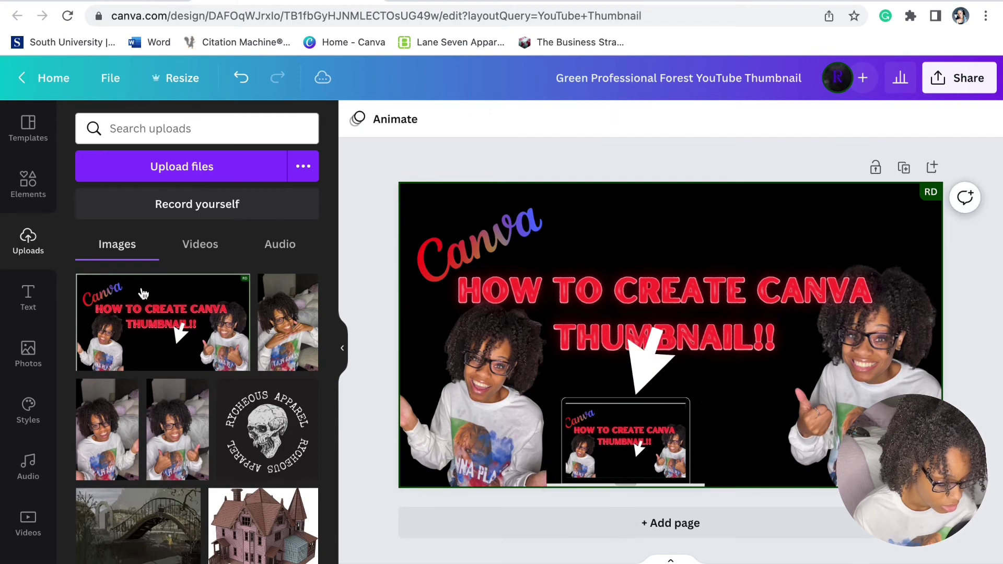
- Insert the red YouTube play logo, shrink it to about 188 wide, and place it tilted clockwise between the laptop and thumbs-up photo
{"action": "left_click", "coordinate": [29, 209]}
{"action": "left_click", "coordinate": [111, 273]}
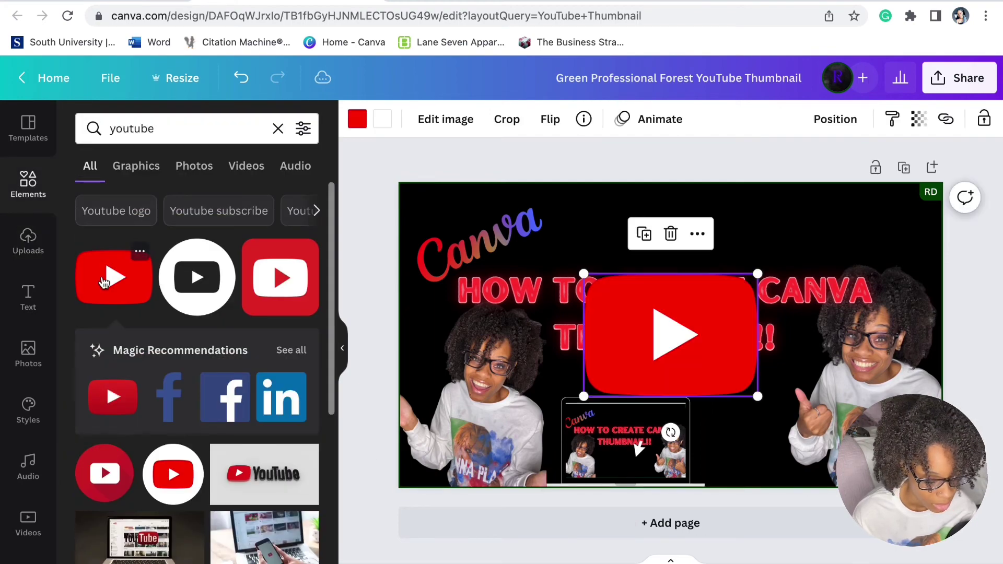
{"action": "left_click_drag", "start_coordinate": [632, 310], "coordinate": [636, 314]}
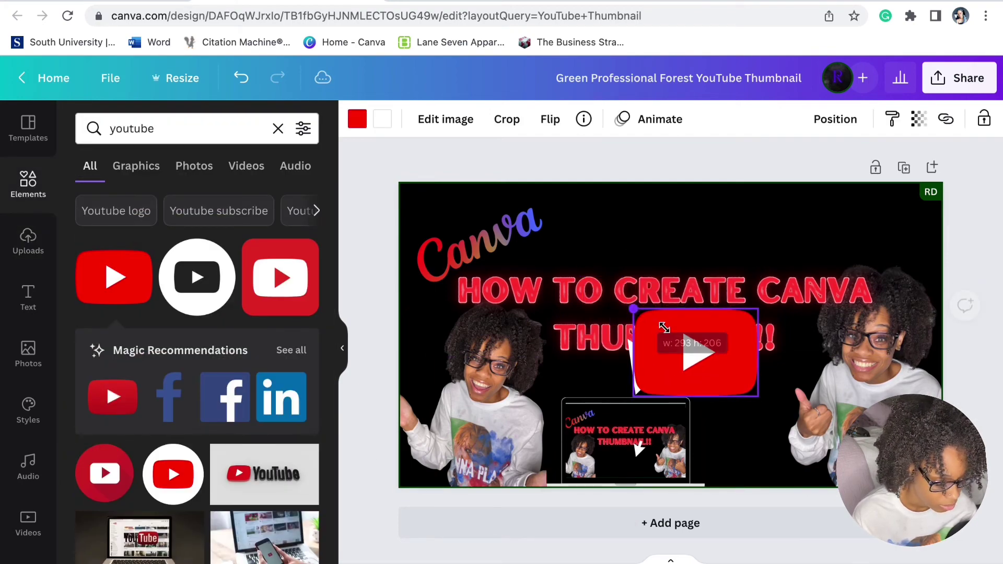
{"action": "left_click_drag", "start_coordinate": [734, 386], "coordinate": [747, 435]}
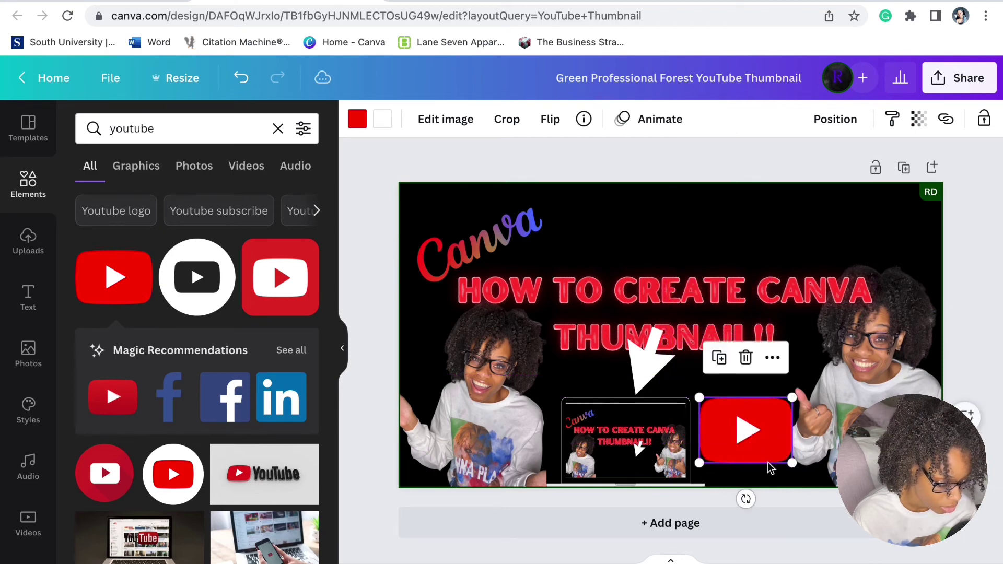
{"action": "left_click_drag", "start_coordinate": [791, 462], "coordinate": [783, 457]}
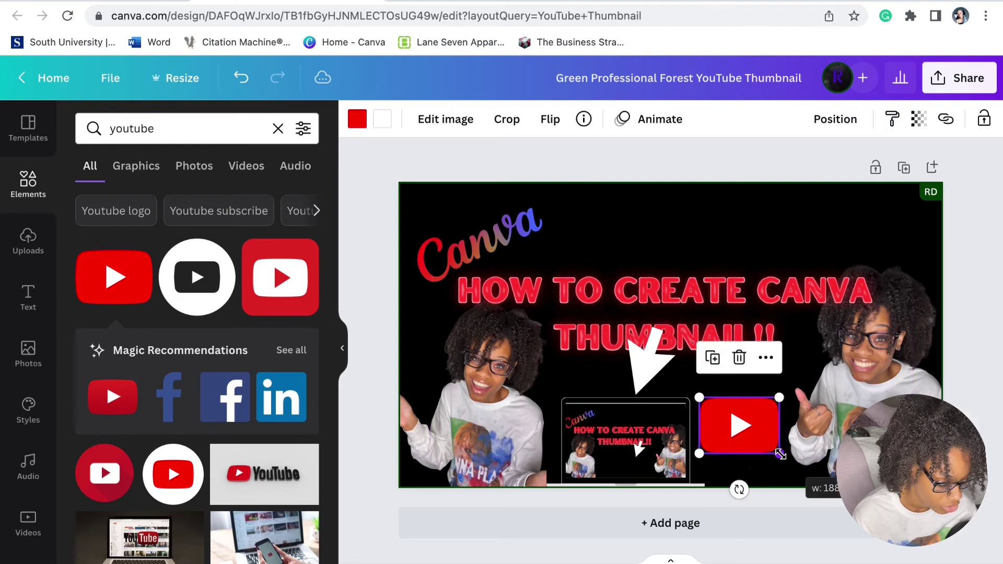
{"action": "left_click_drag", "start_coordinate": [740, 487], "coordinate": [716, 481]}
{"action": "left_click", "coordinate": [386, 410]}
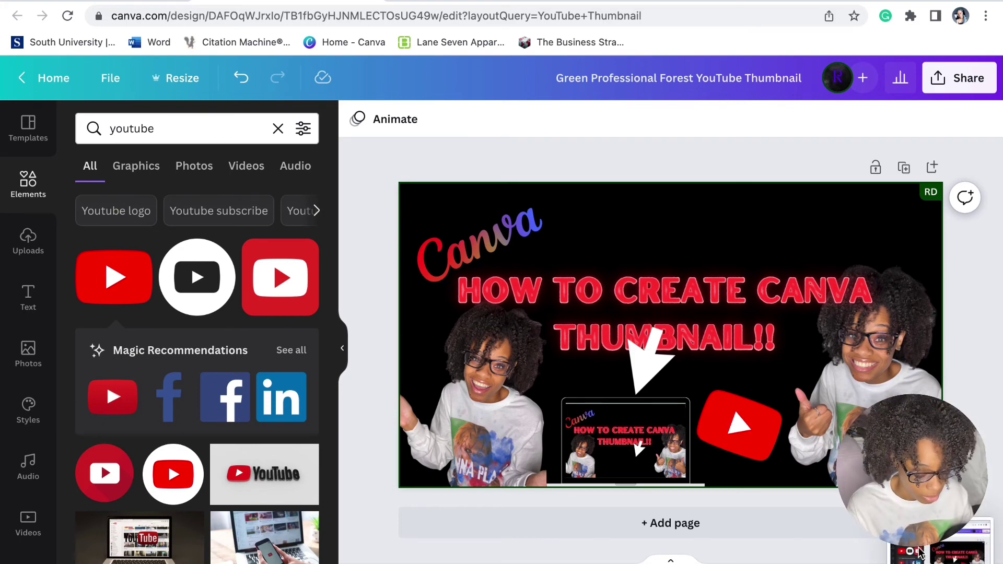
- Crop the new screenshot to just the thumbnail design, trimming its upper edge below the green RD badge, and save it
{"action": "left_click", "coordinate": [921, 553]}
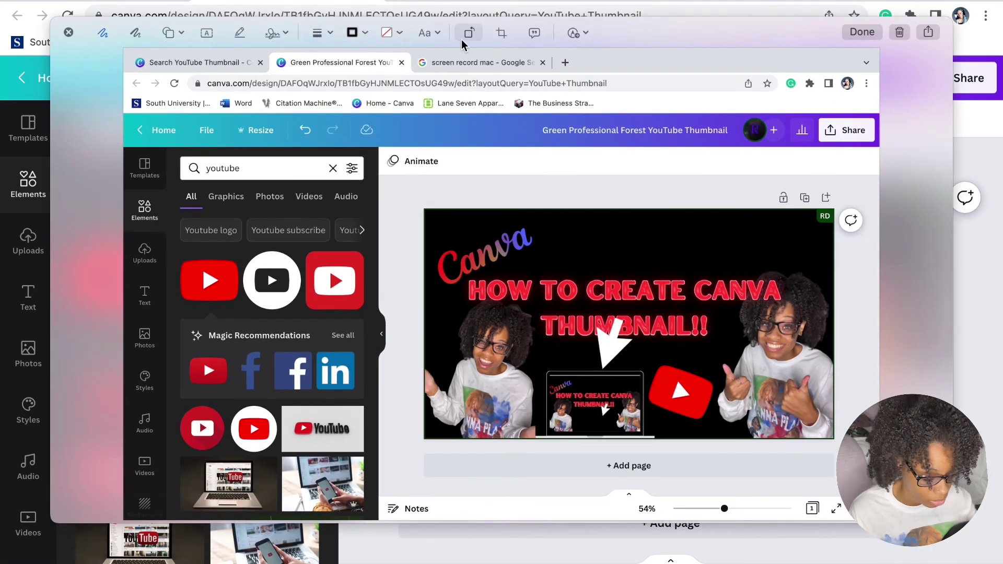
{"action": "left_click", "coordinate": [501, 32]}
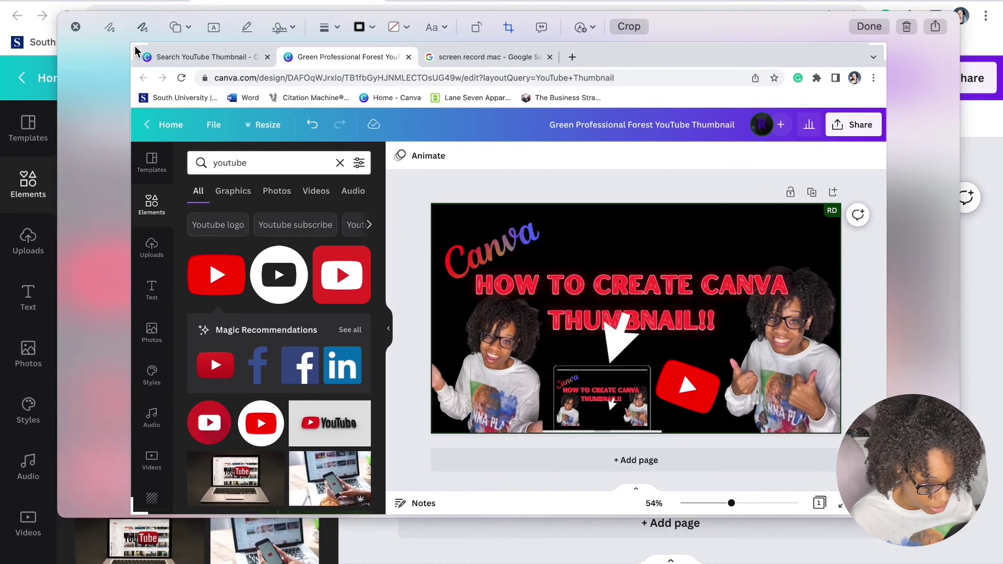
{"action": "left_click_drag", "start_coordinate": [135, 51], "coordinate": [432, 202]}
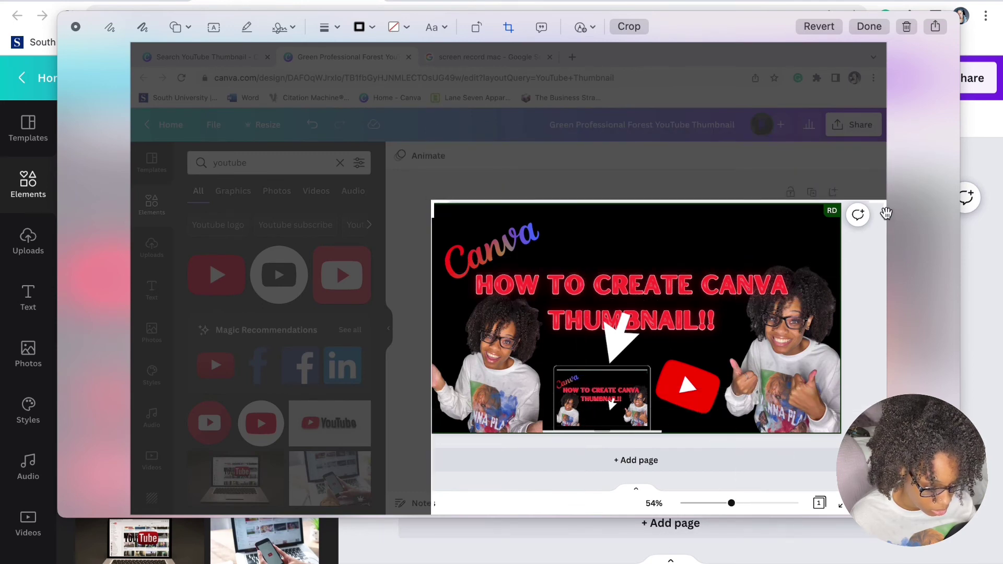
{"action": "left_click_drag", "start_coordinate": [885, 203], "coordinate": [841, 203]}
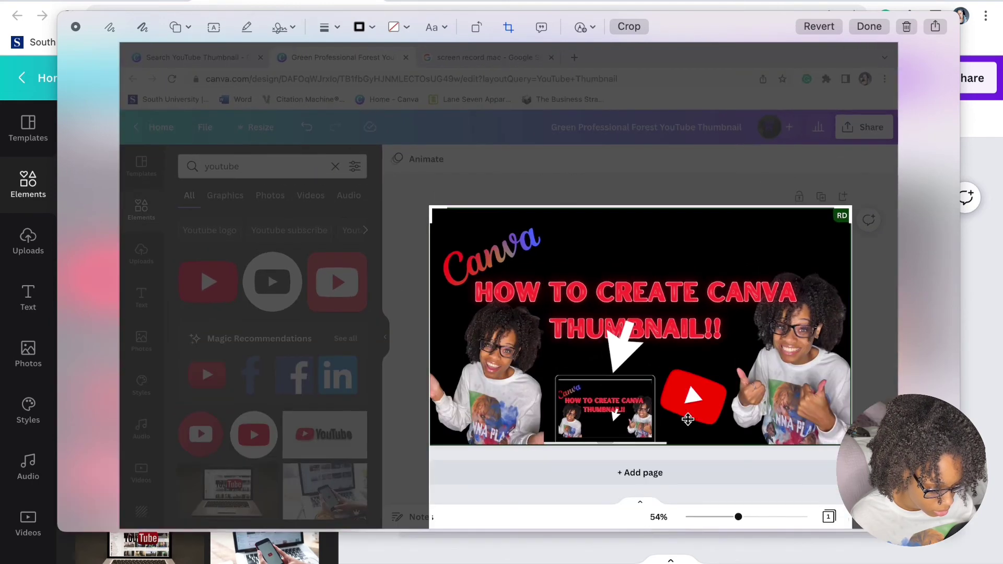
{"action": "left_click_drag", "start_coordinate": [661, 288], "coordinate": [658, 210]}
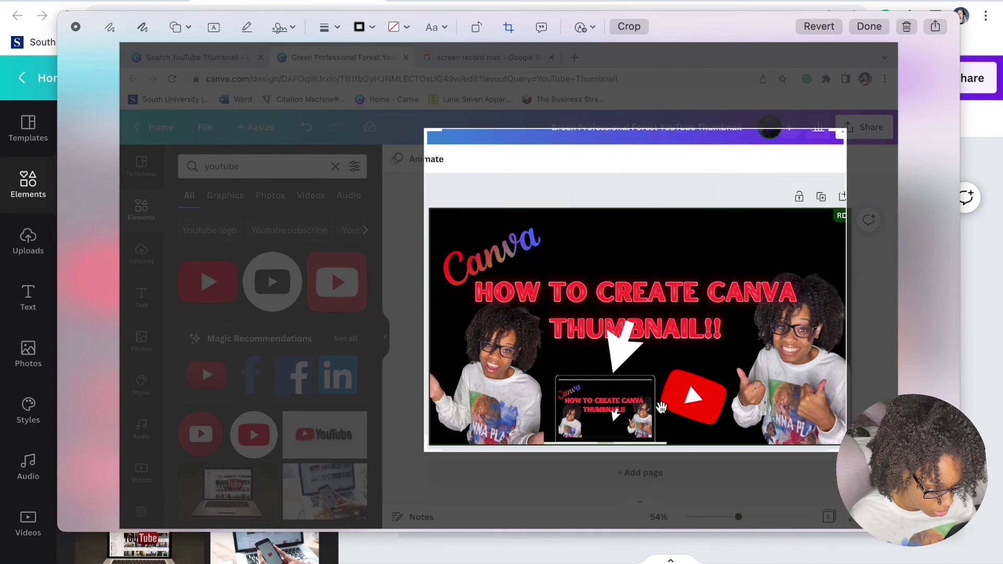
{"action": "left_click_drag", "start_coordinate": [845, 451], "coordinate": [813, 426]}
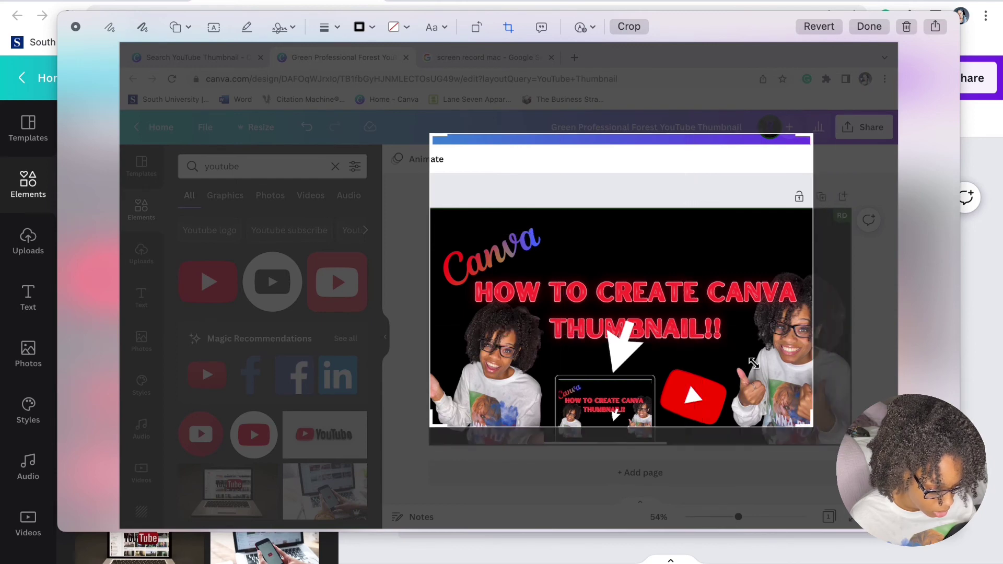
{"action": "left_click_drag", "start_coordinate": [753, 363], "coordinate": [751, 435]}
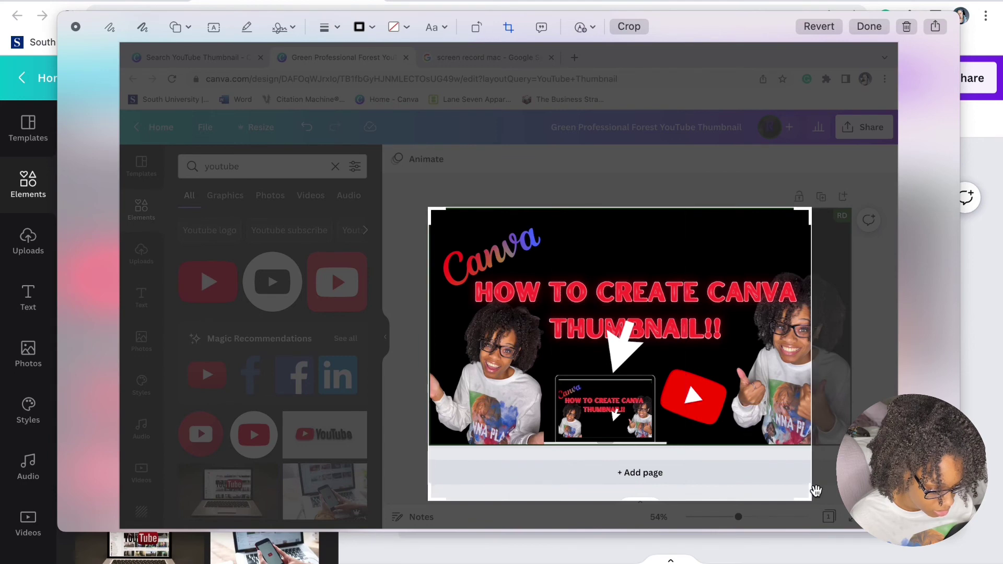
{"action": "left_click_drag", "start_coordinate": [813, 210], "coordinate": [852, 207]}
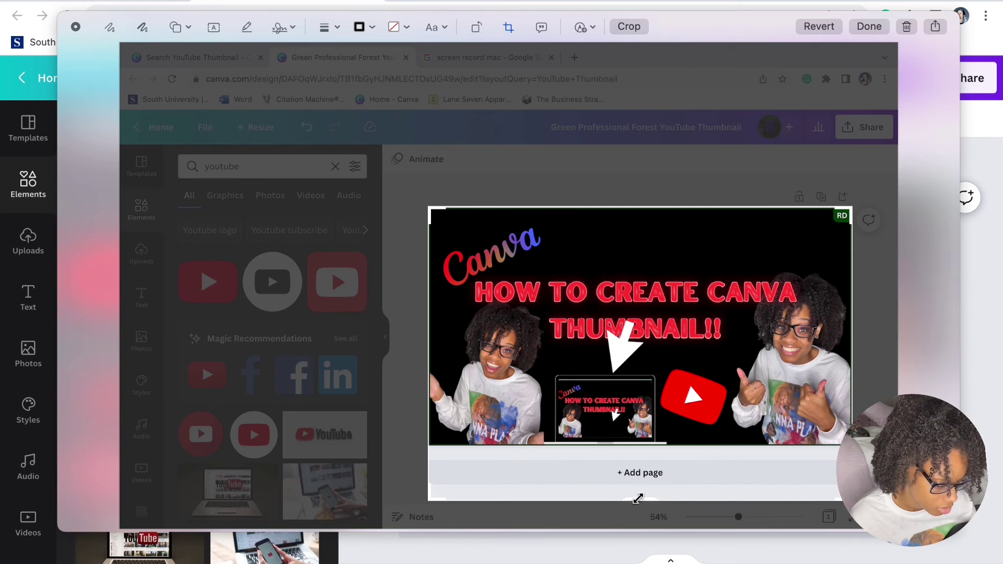
{"action": "left_click_drag", "start_coordinate": [431, 500], "coordinate": [429, 447]}
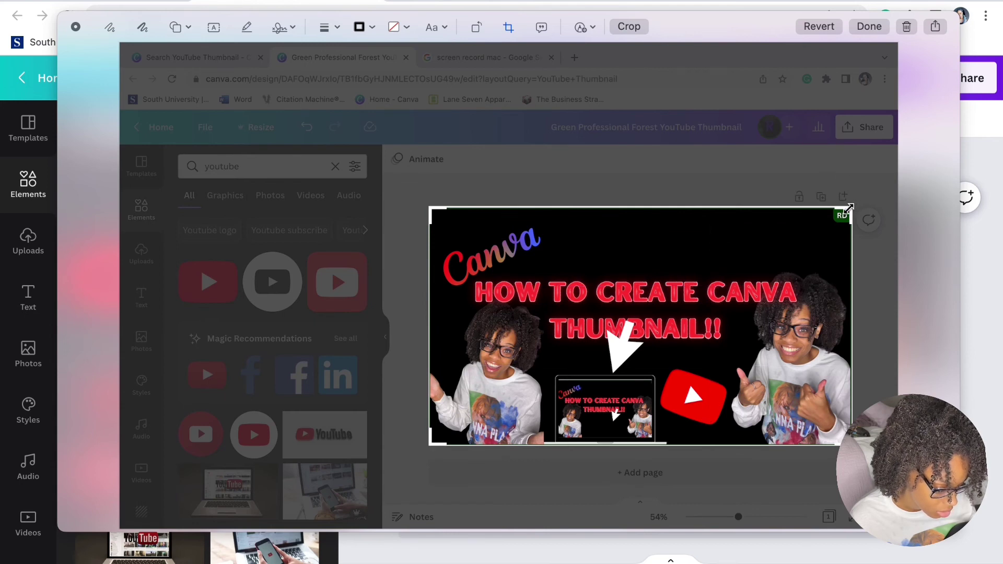
{"action": "left_click_drag", "start_coordinate": [848, 208], "coordinate": [852, 224]}
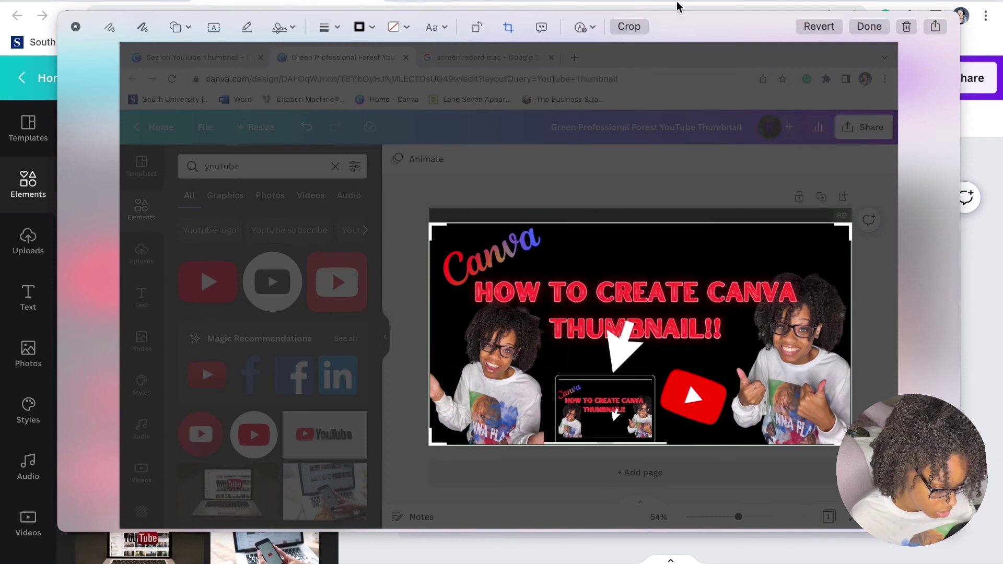
{"action": "left_click", "coordinate": [869, 26]}
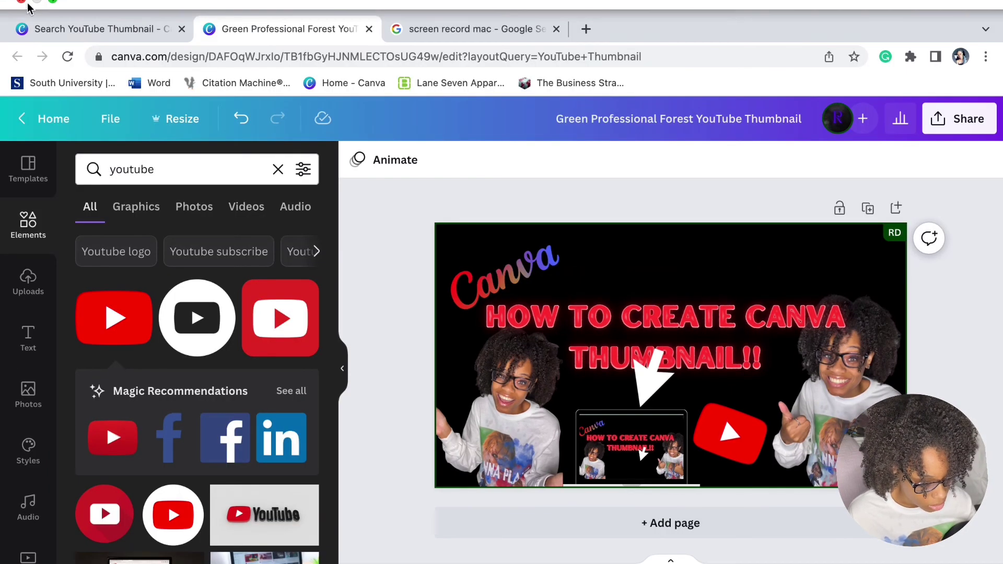
- Move the outdated thumbnail screenshot, the one without the YouTube logo, from the uploaded images to the trash
{"action": "left_click", "coordinate": [52, 9]}
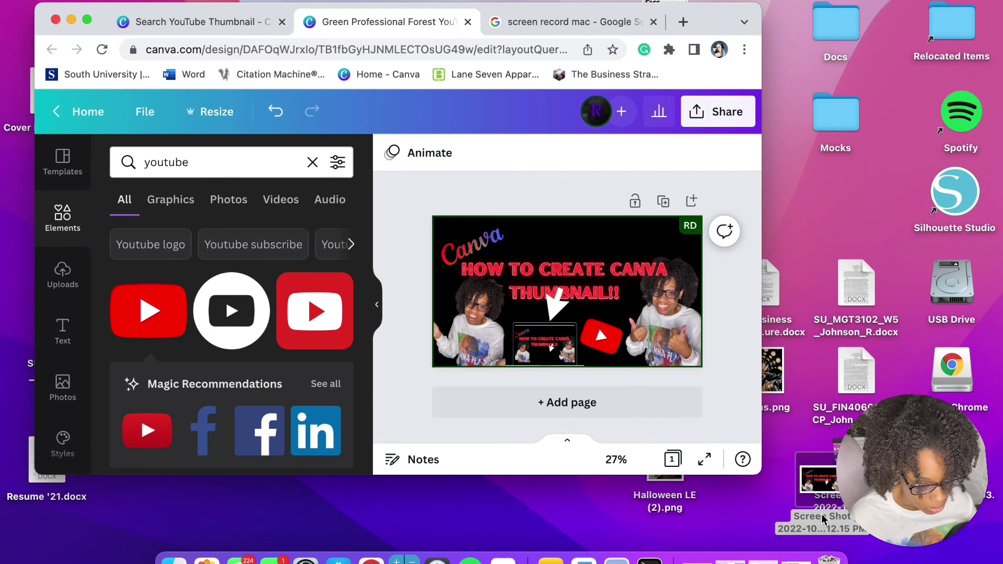
{"action": "left_click", "coordinate": [71, 285]}
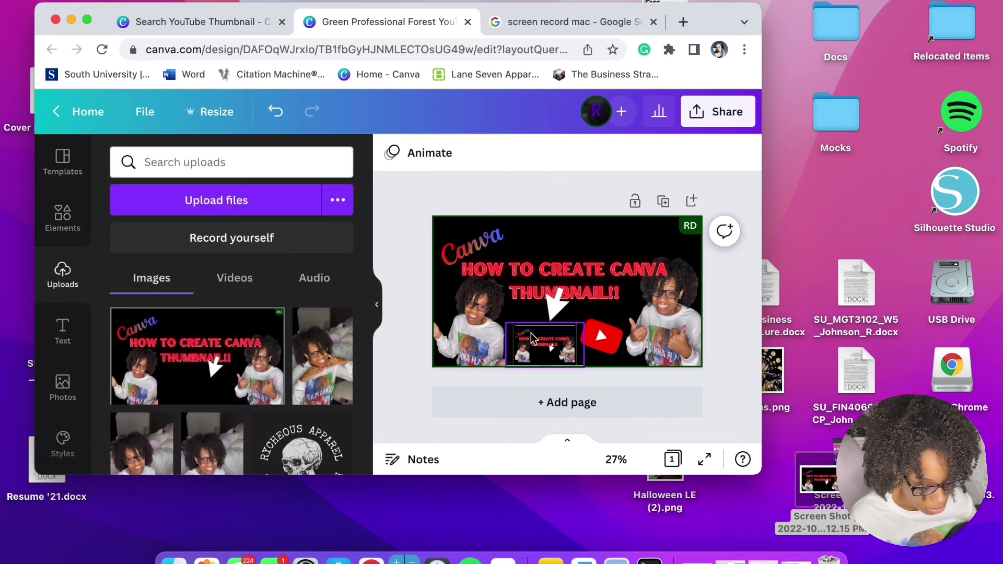
{"action": "left_click", "coordinate": [123, 320]}
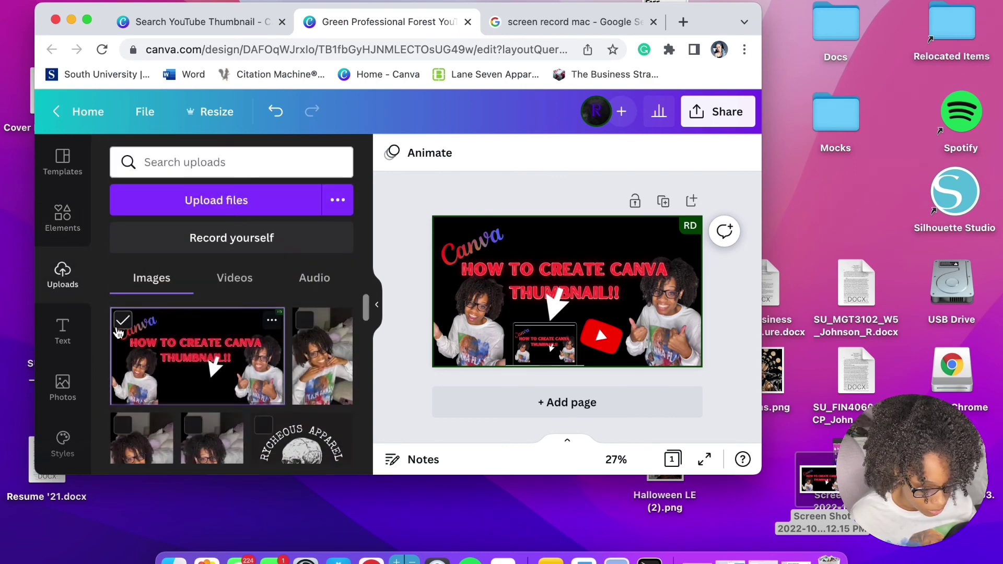
{"action": "left_click", "coordinate": [249, 445]}
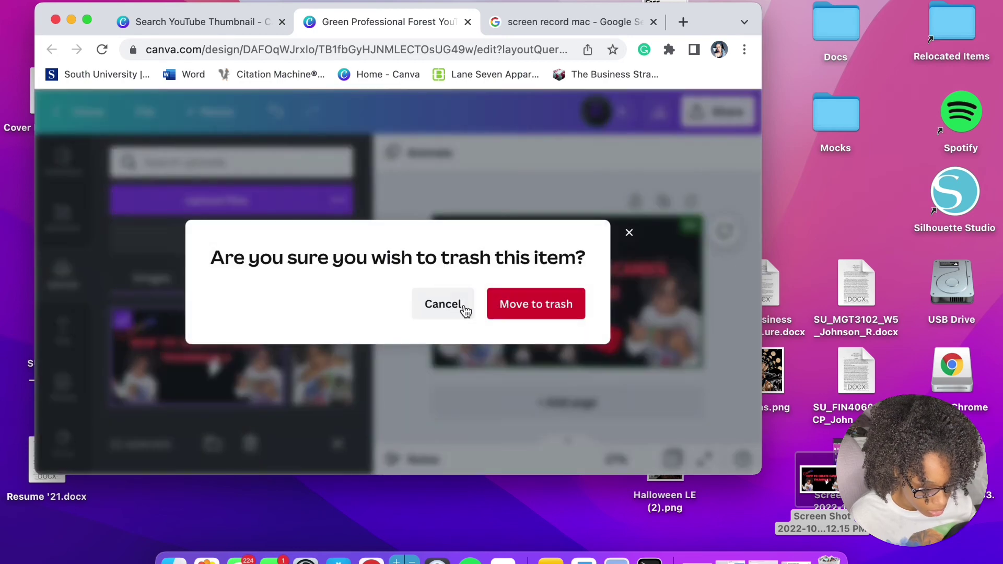
{"action": "left_click", "coordinate": [507, 311]}
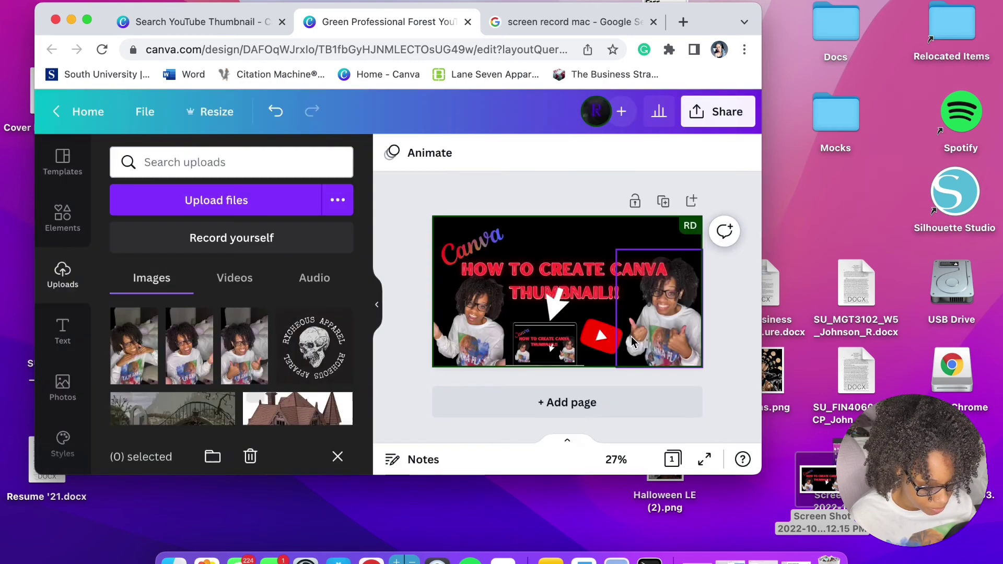
- Try uploading the older screenshot from the desktop, and trash it from the uploaded images
{"action": "left_click_drag", "start_coordinate": [810, 483], "coordinate": [196, 340]}
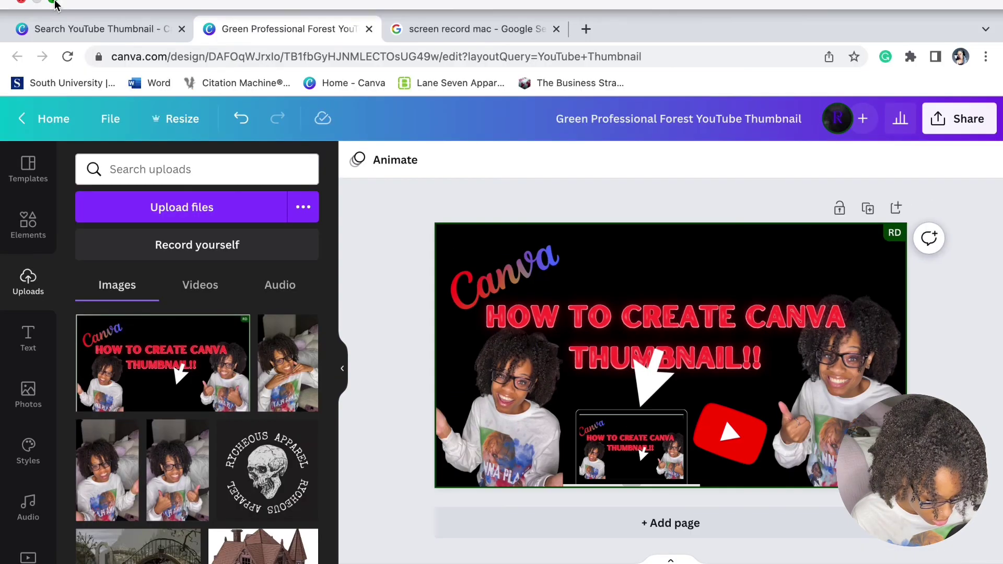
{"action": "left_click", "coordinate": [52, 5]}
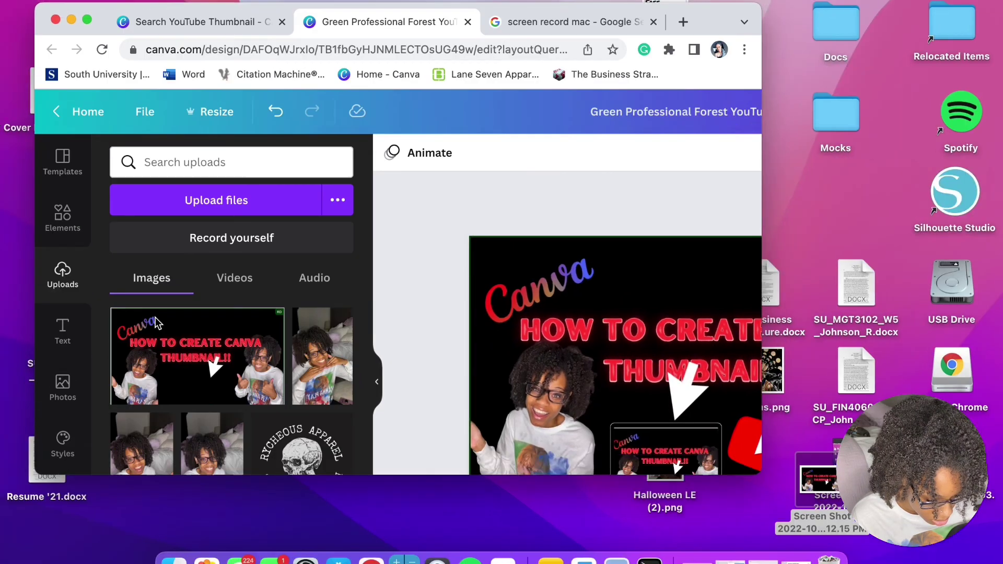
{"action": "left_click", "coordinate": [125, 322]}
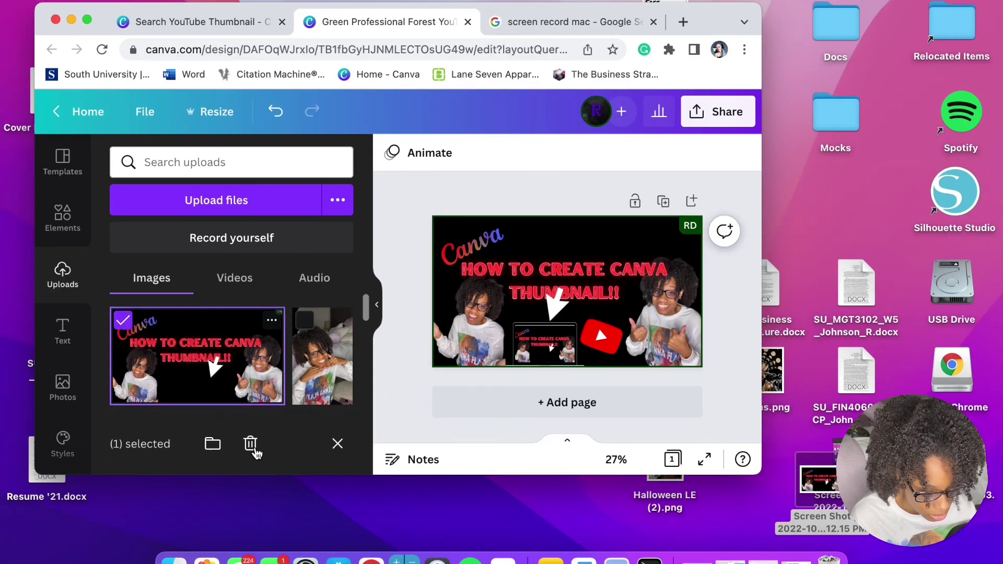
{"action": "left_click", "coordinate": [250, 444]}
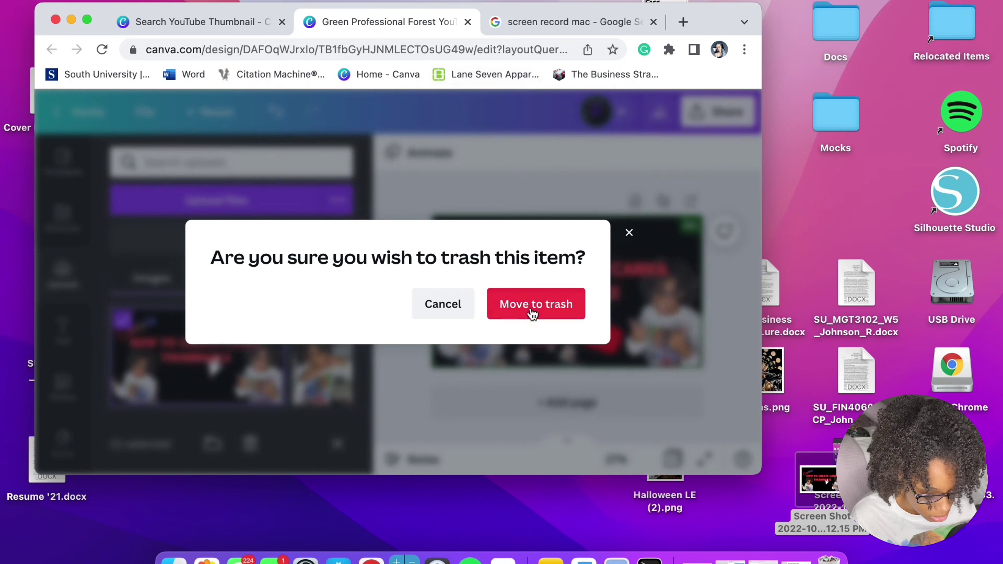
{"action": "left_click", "coordinate": [533, 305]}
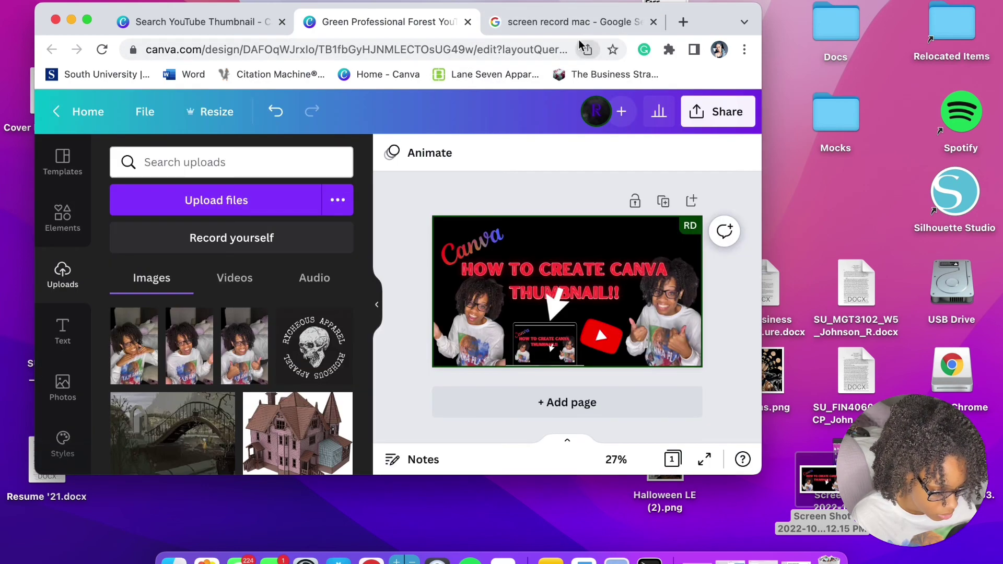
- Discard the older screenshot file from the desktop and upload the newly cropped screenshot that includes the YouTube logo
{"action": "left_click_drag", "start_coordinate": [824, 479], "coordinate": [827, 558]}
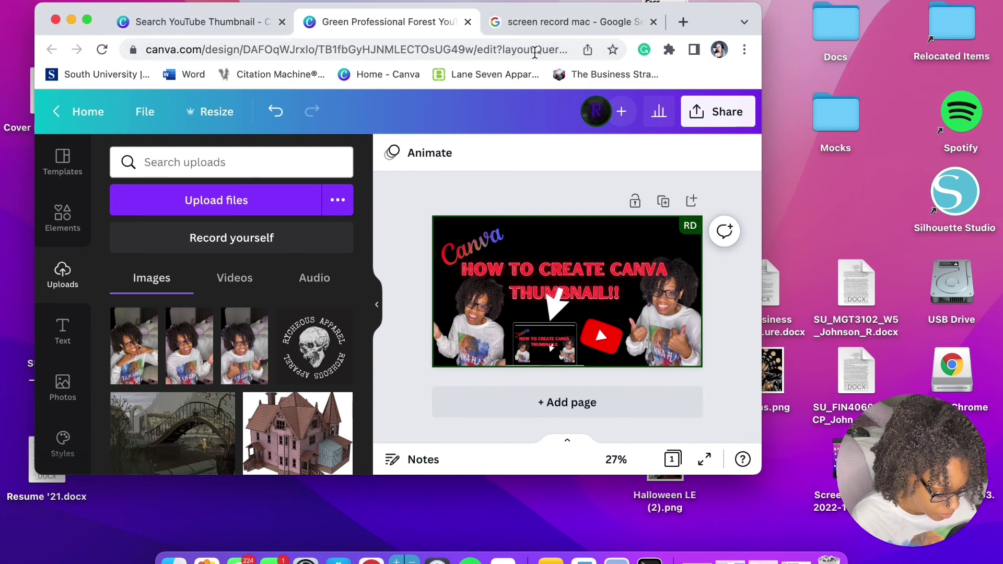
{"action": "left_click_drag", "start_coordinate": [715, 26], "coordinate": [828, 34]}
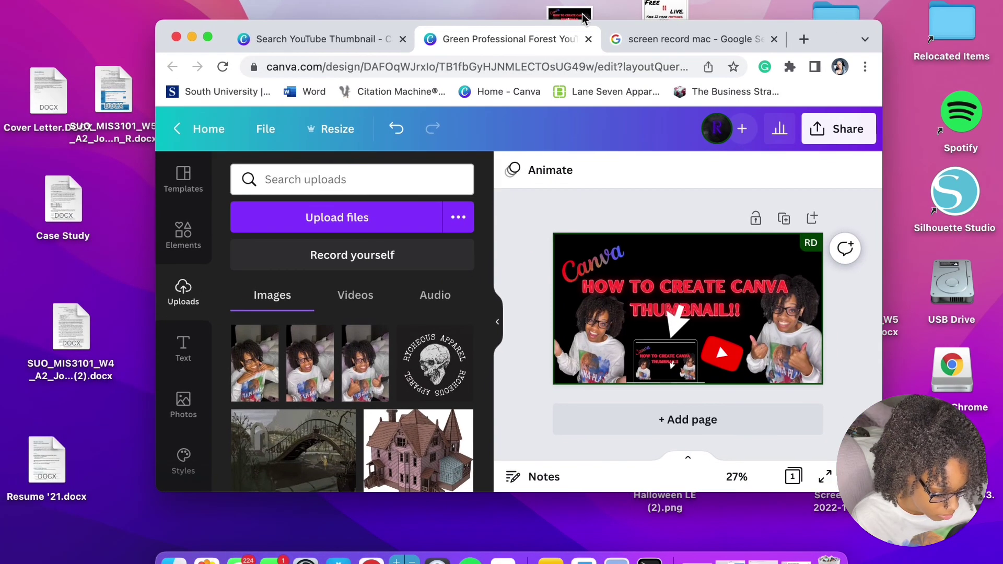
{"action": "left_click_drag", "start_coordinate": [583, 18], "coordinate": [312, 364]}
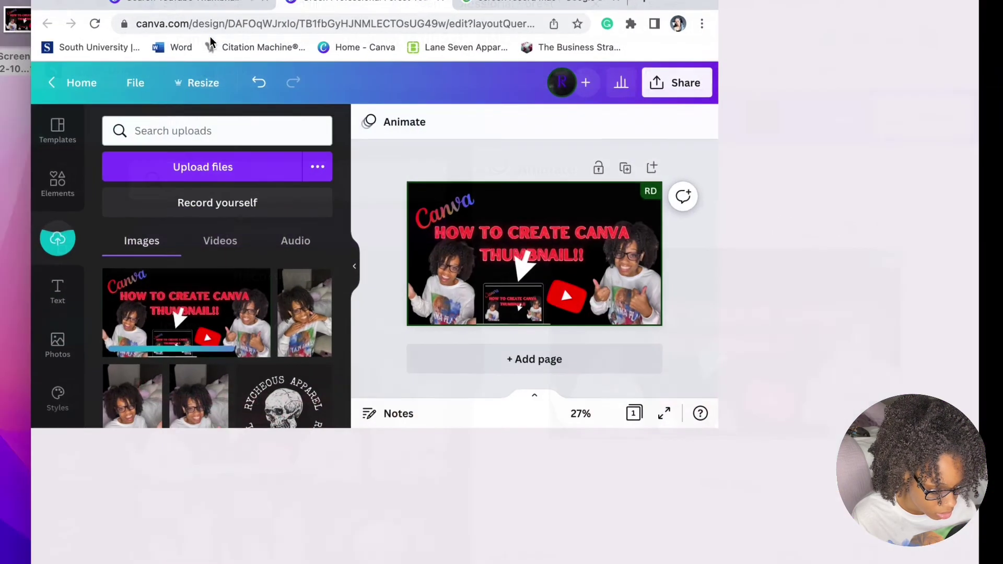
- Return the browser to full screen and replace the image in the laptop mockup with the newly uploaded thumbnail screenshot
{"action": "key", "text": "ctrl+super+f"}
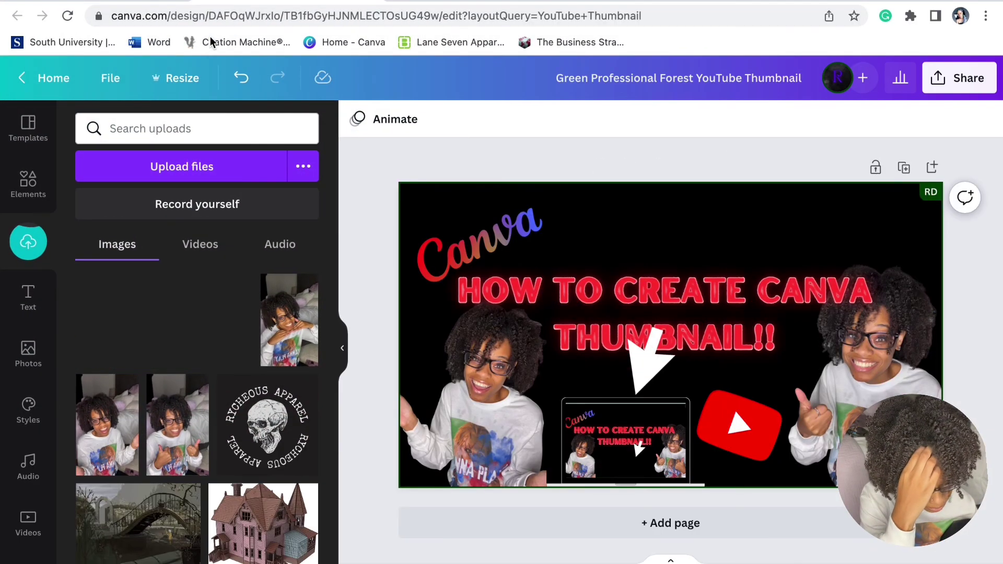
{"action": "left_click_drag", "start_coordinate": [162, 320], "coordinate": [631, 434]}
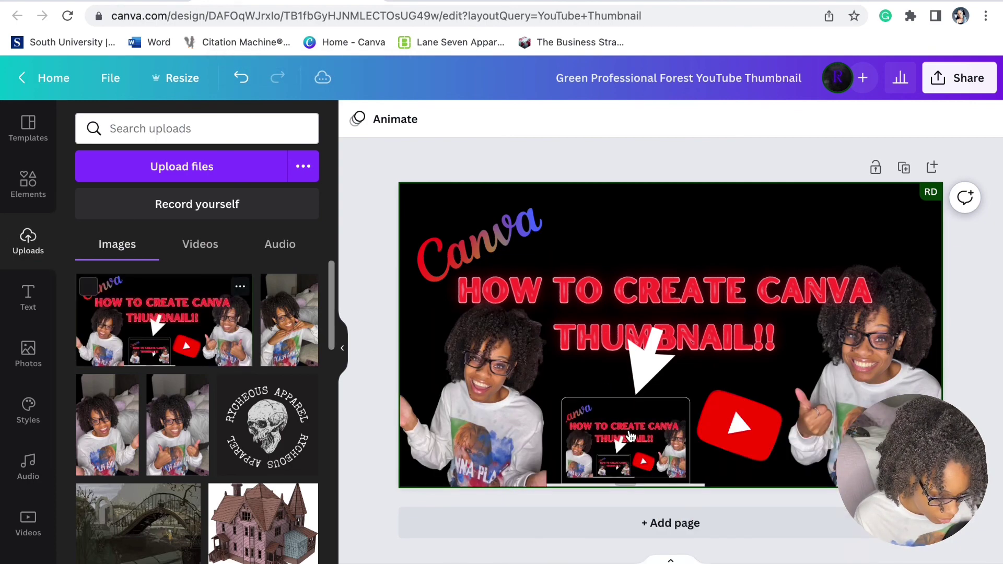
{"action": "left_click", "coordinate": [371, 386]}
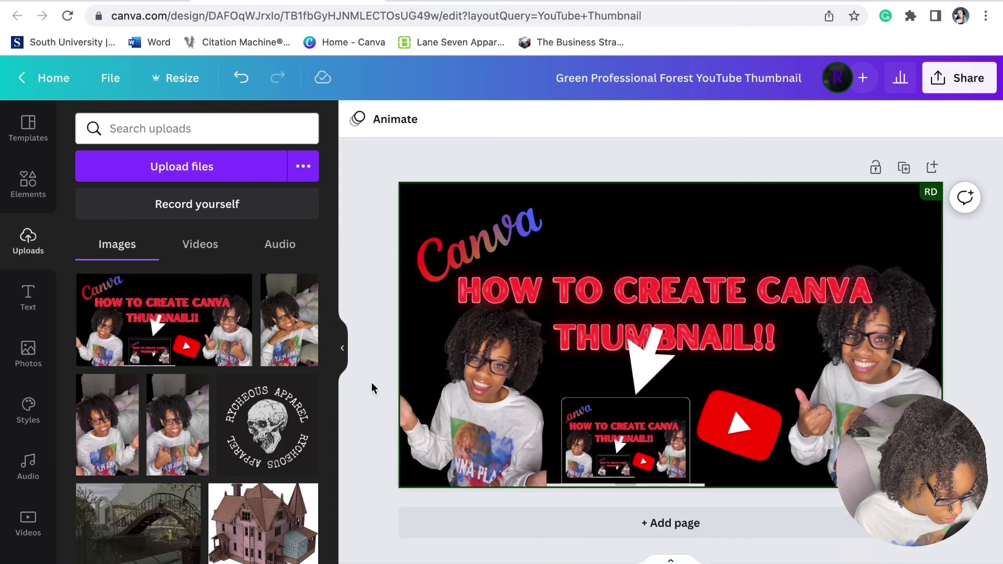